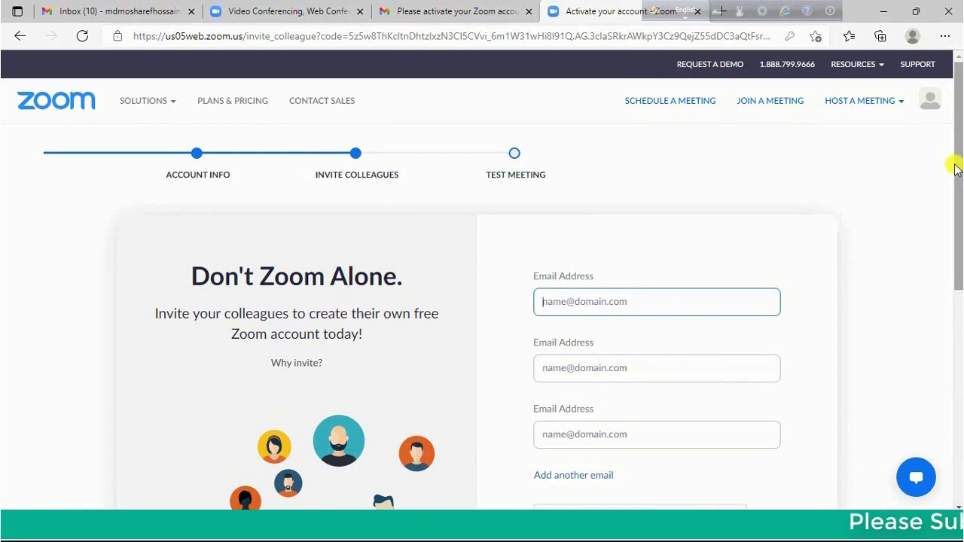
Skip the invite-colleagues step to reach the test meeting page
left_click_drag(959, 156, 950, 260)
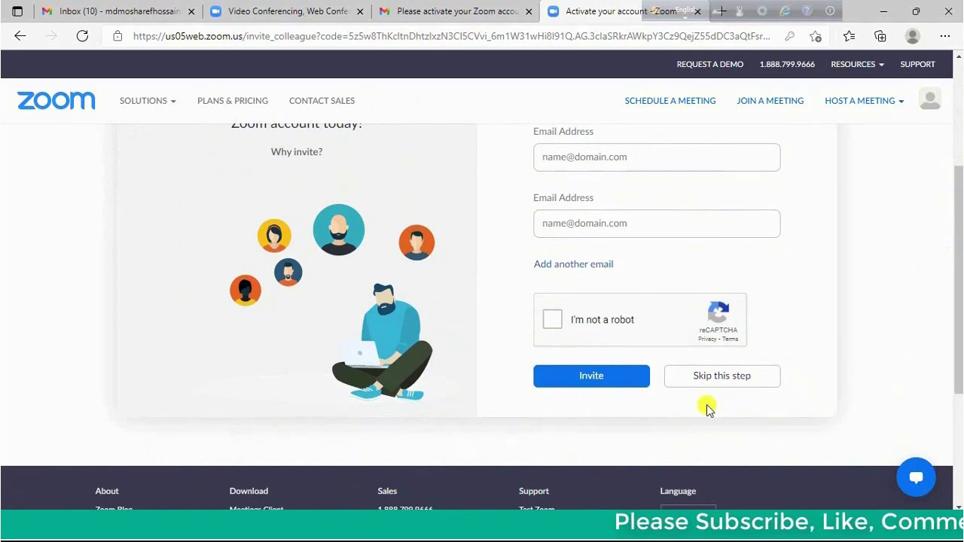
left_click(764, 383)
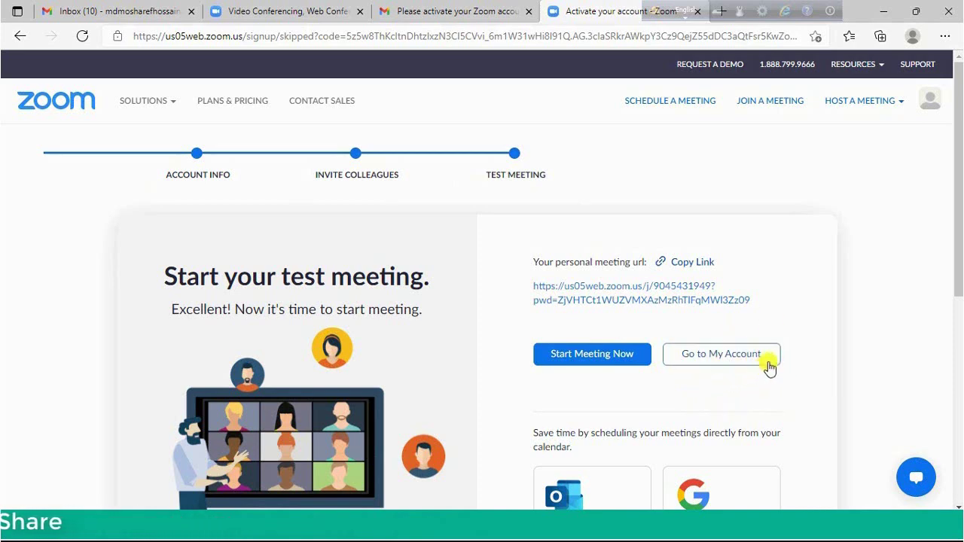
Go to My Account instead of starting the test meeting
left_click(760, 367)
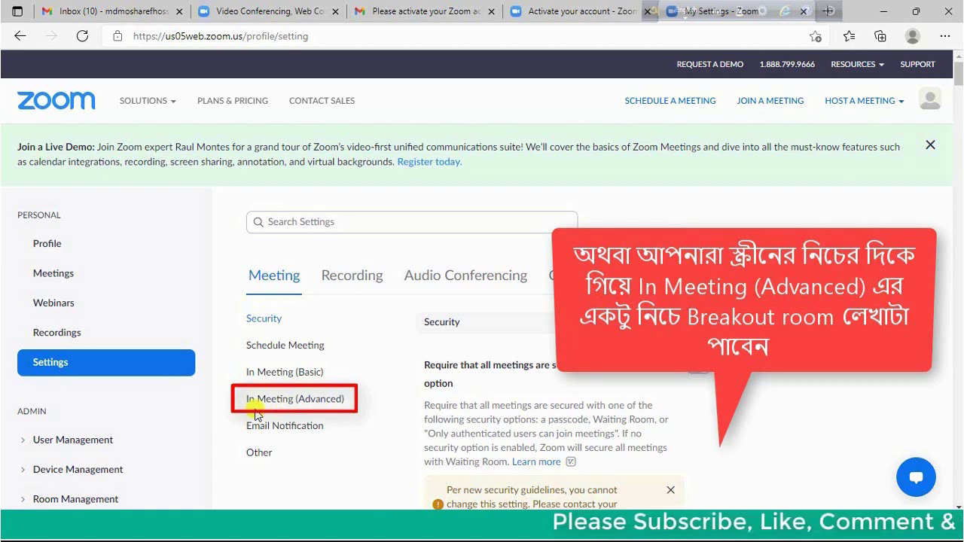
Jump to the In Meeting (Advanced) section of the meeting settings
left_click(311, 405)
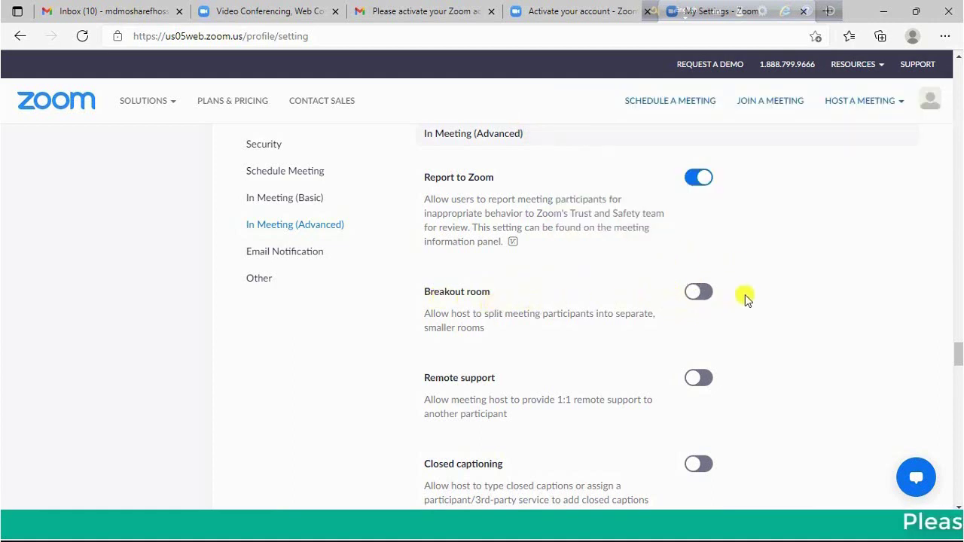
Enable Breakout room, let the host pre-assign participants when scheduling, and save
left_click(697, 293)
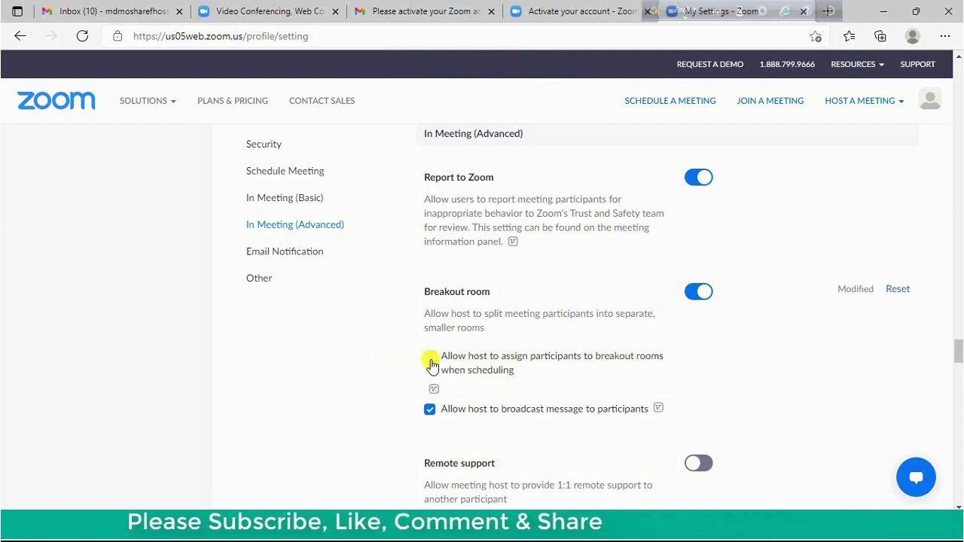
left_click(429, 361)
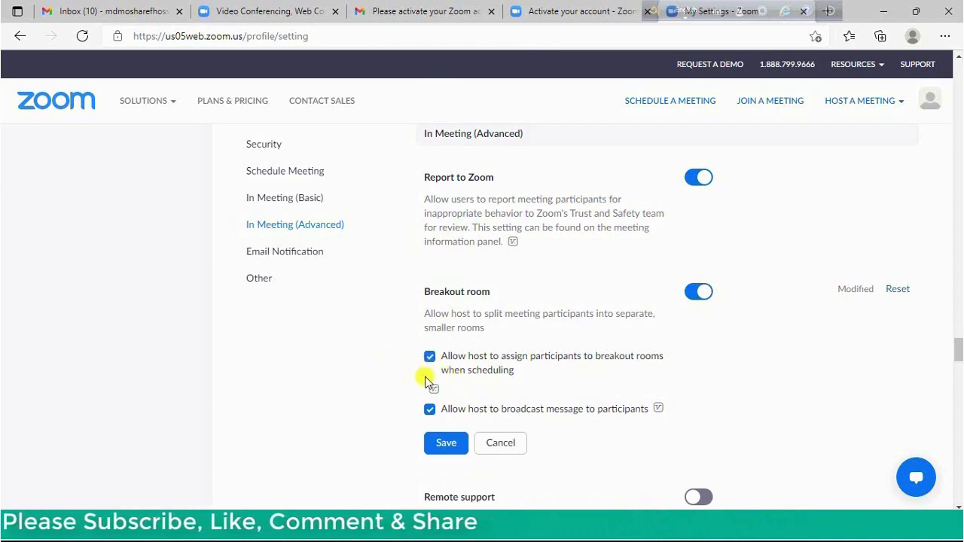
left_click(430, 359)
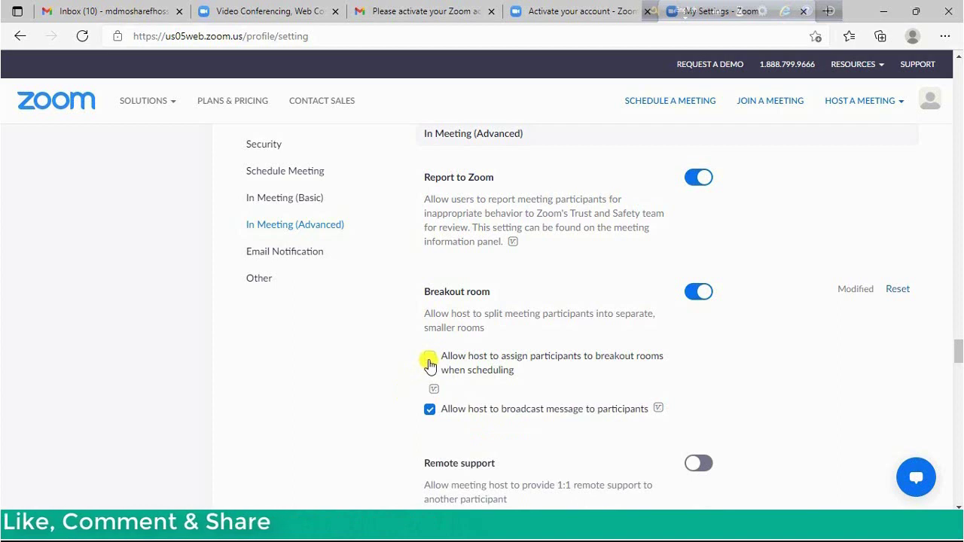
left_click(429, 361)
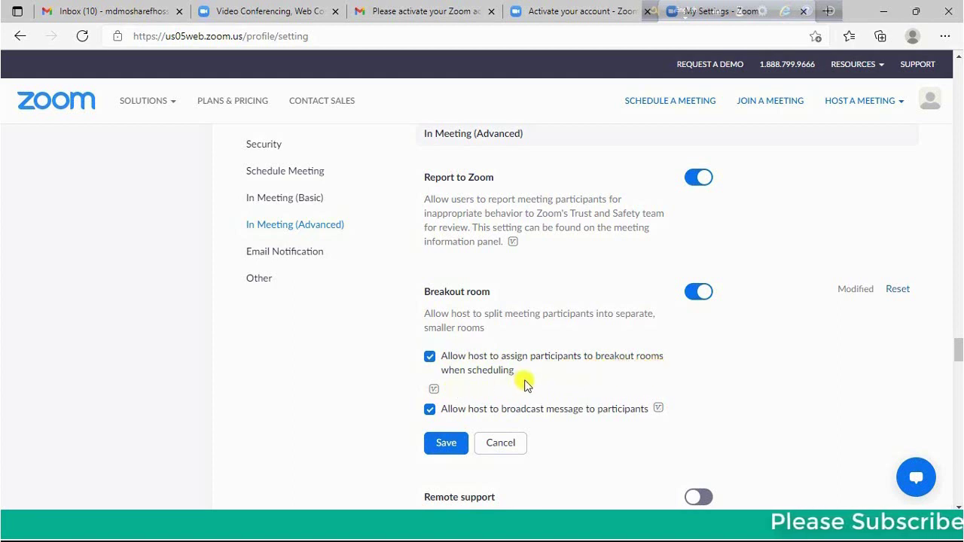
left_click(447, 445)
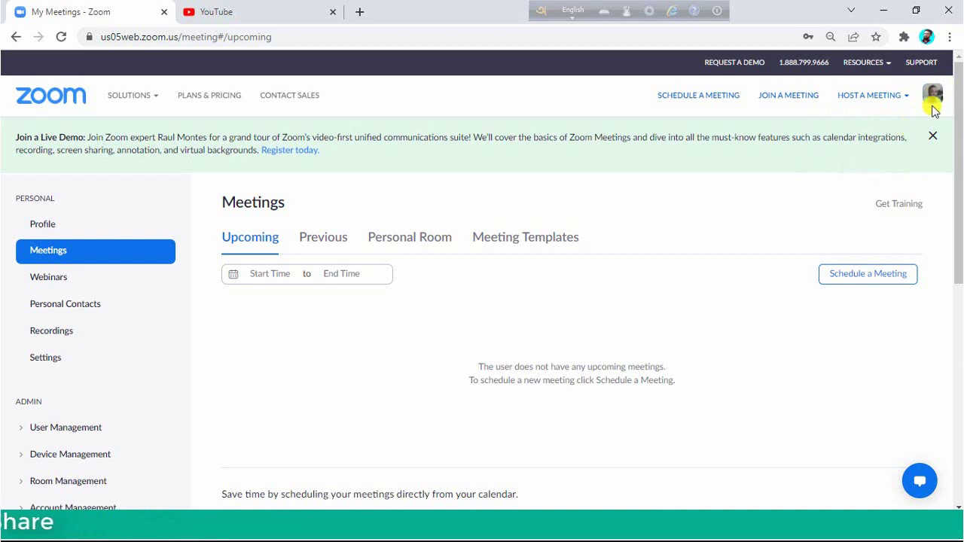
Sign out of the Zoom account from the profile avatar menu
mouse_move(934, 106)
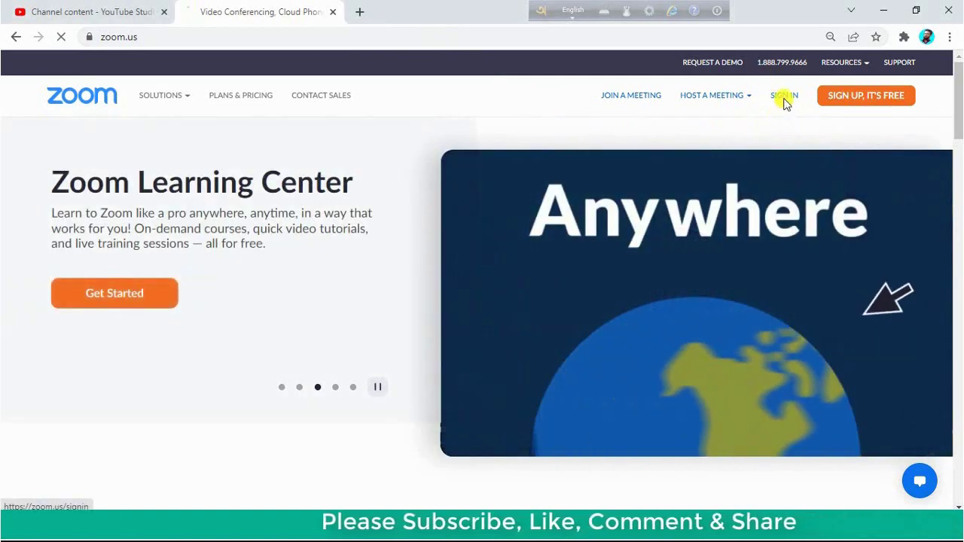
Sign back in with the account's email and password
left_click(782, 96)
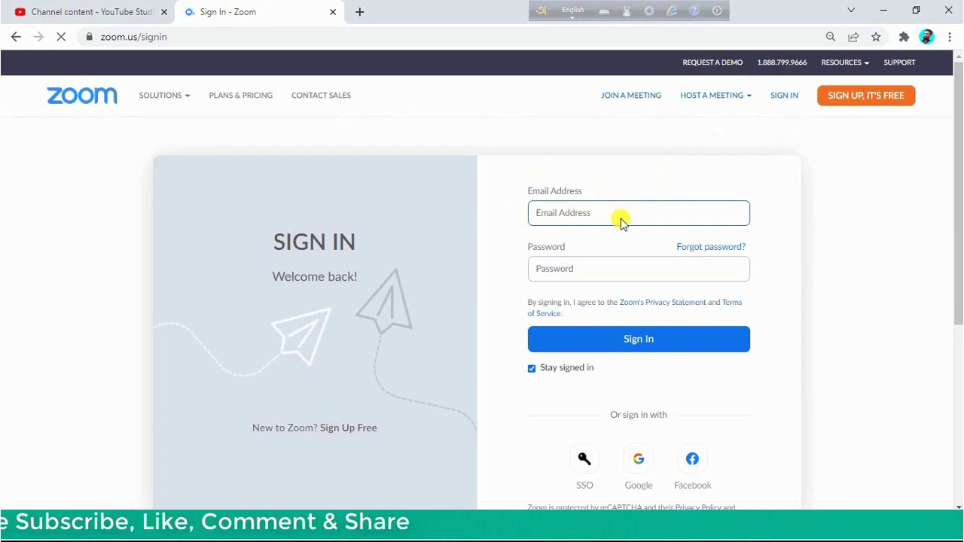
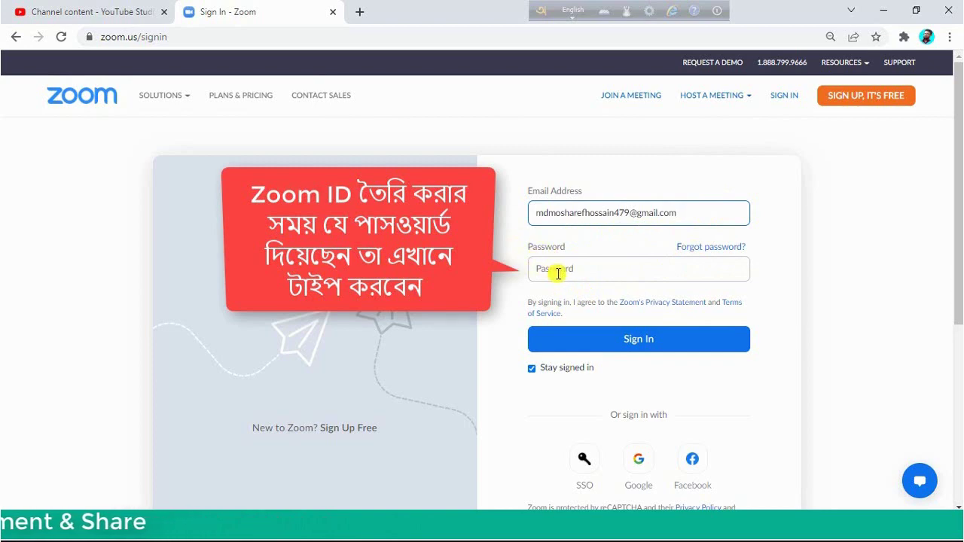
left_click(589, 270)
key("ctrl+v")
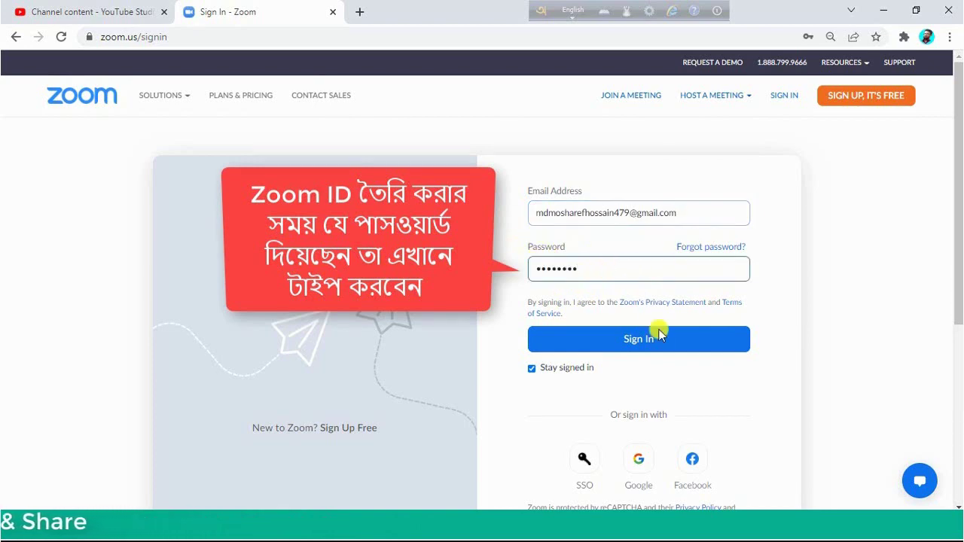
left_click(673, 340)
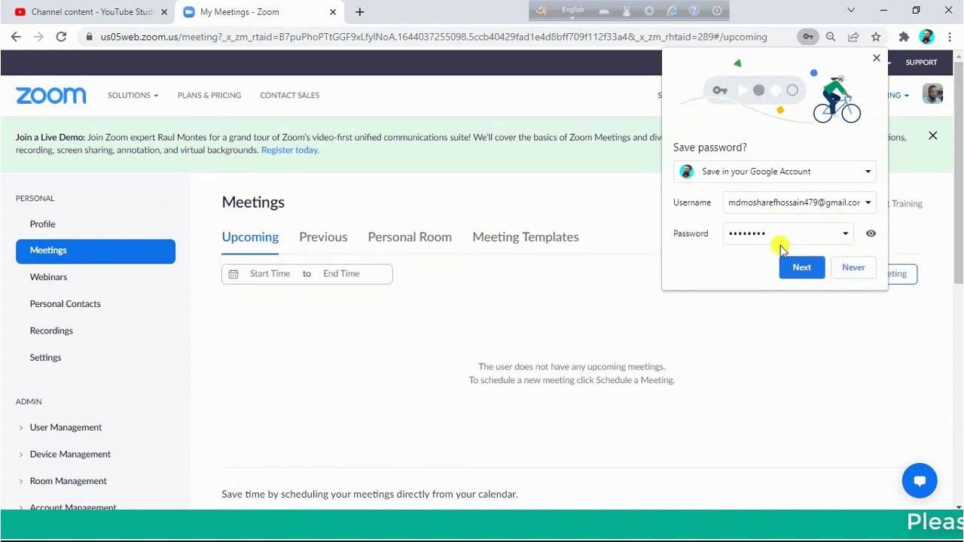
Decline Chrome's offer to save the password
left_click(853, 268)
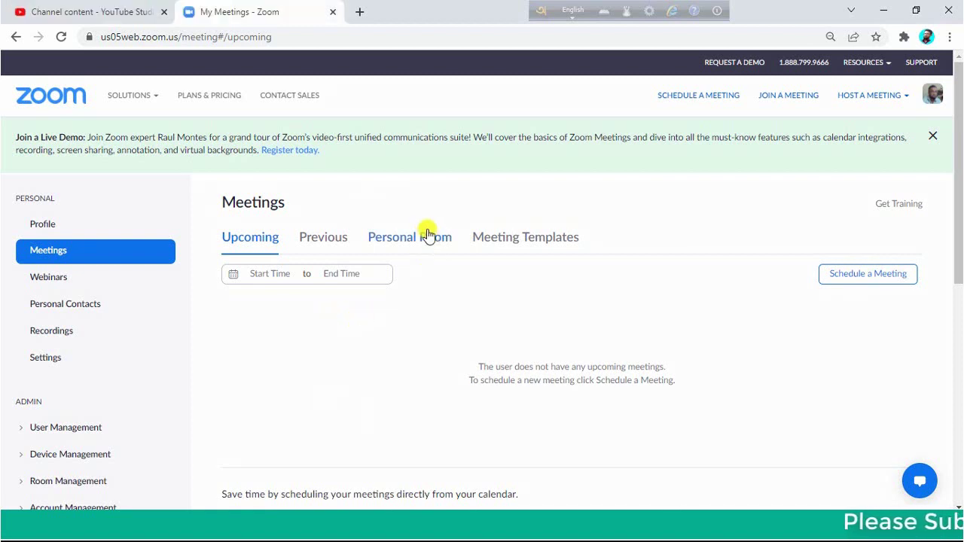
Review the Personal Room's meeting ID, passcode setting and invite link
left_click(425, 241)
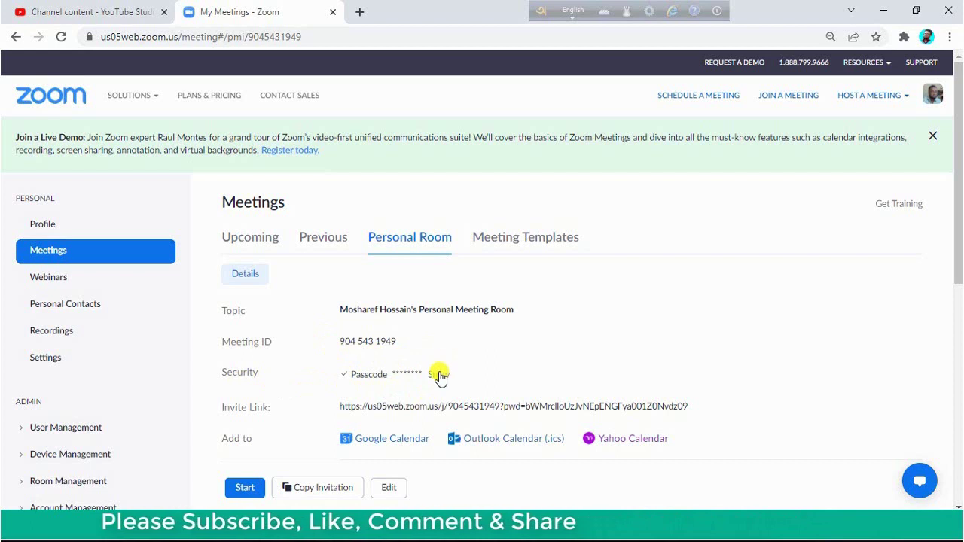
scroll(715, 306, "down", 2)
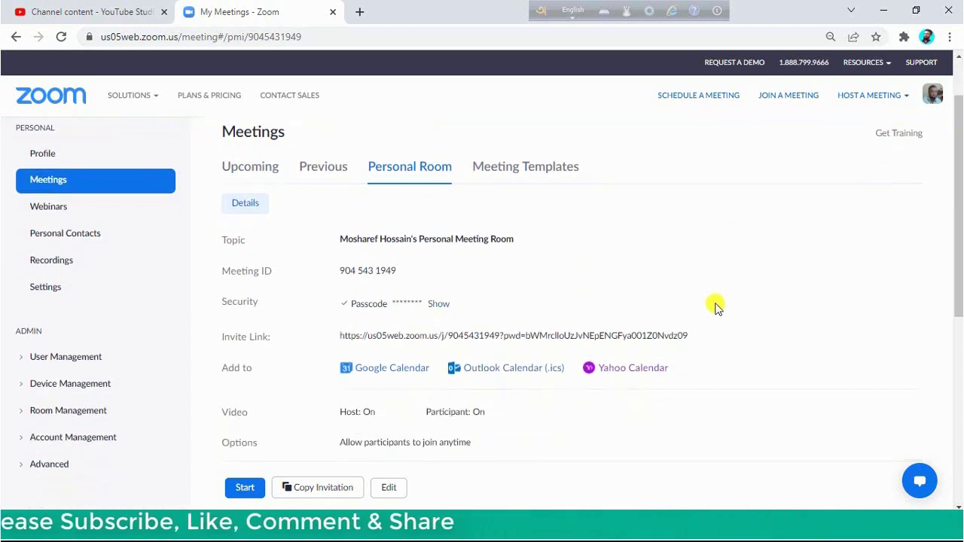
left_click(393, 450)
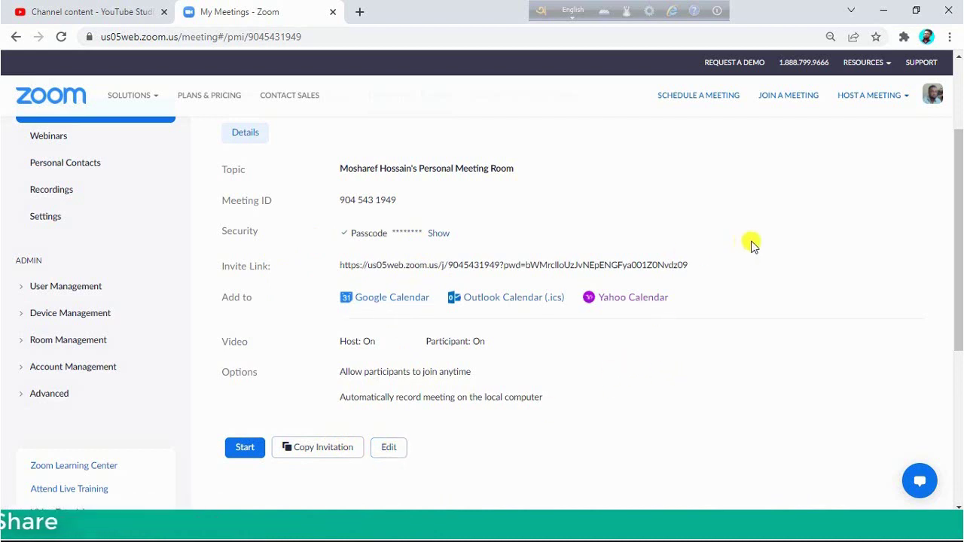
scroll(755, 241, "up", 3)
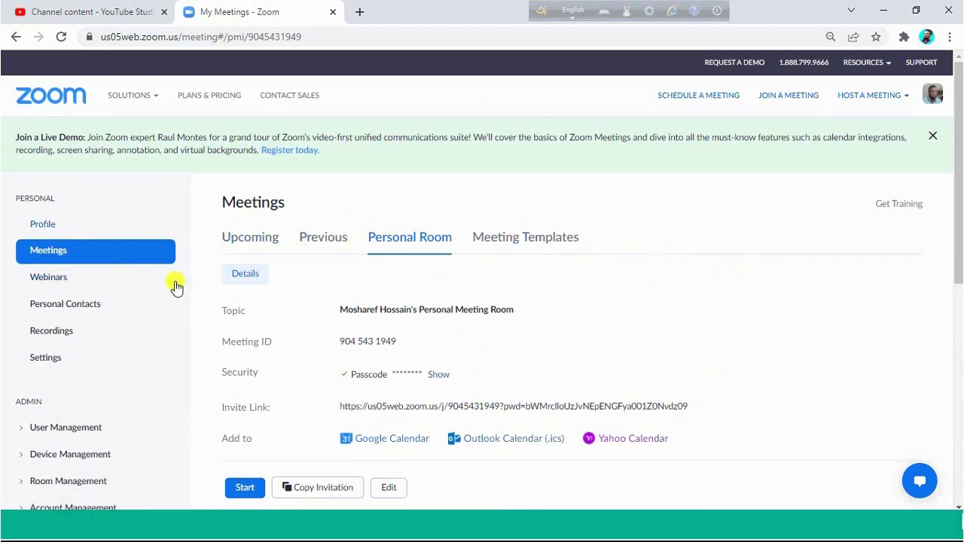
Return to the Meetings page from the left sidebar
scroll(730, 313, "down", 1)
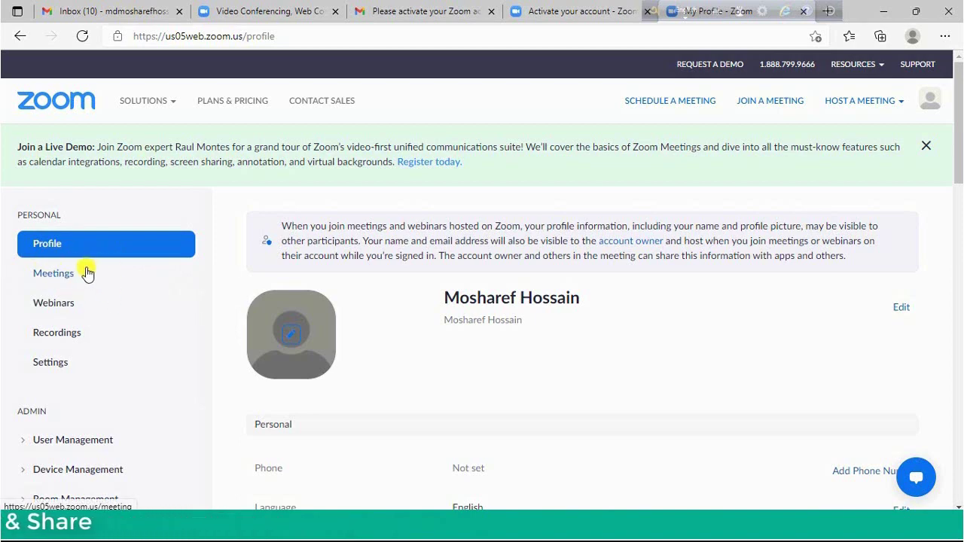
left_click(88, 274)
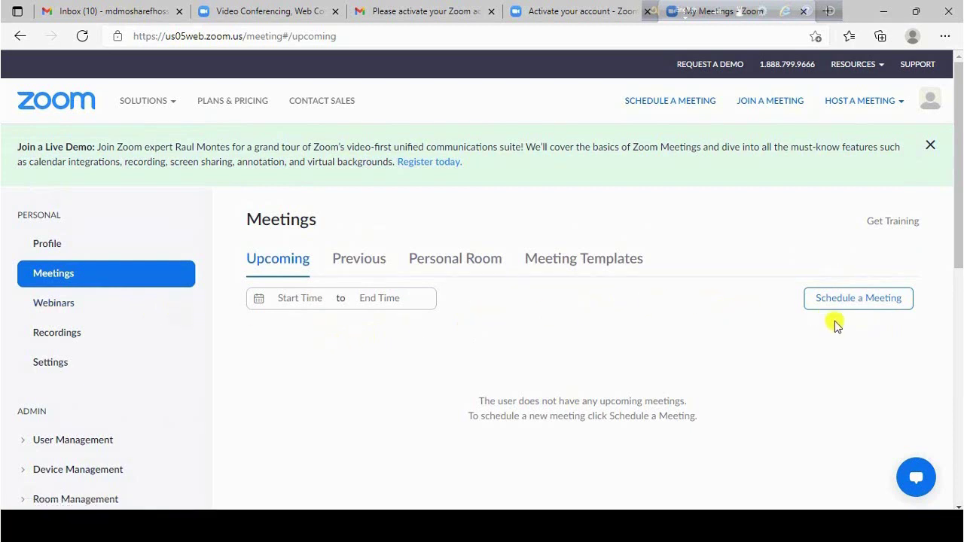
Start scheduling a meeting, prefilled as My Meeting on 01/20/2022 at 11:00 AM
left_click(869, 299)
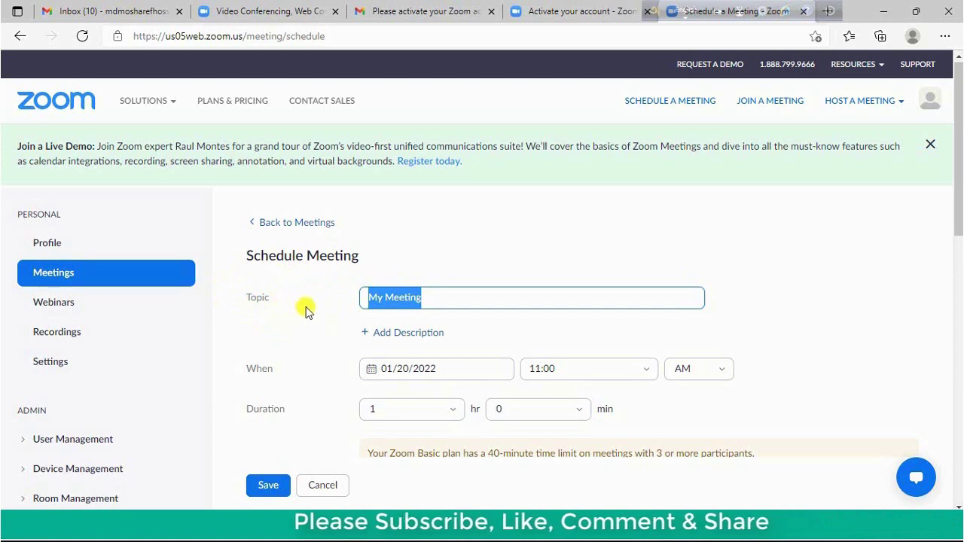
Replace the default My Meeting topic with 'Test Class'
left_click(428, 302)
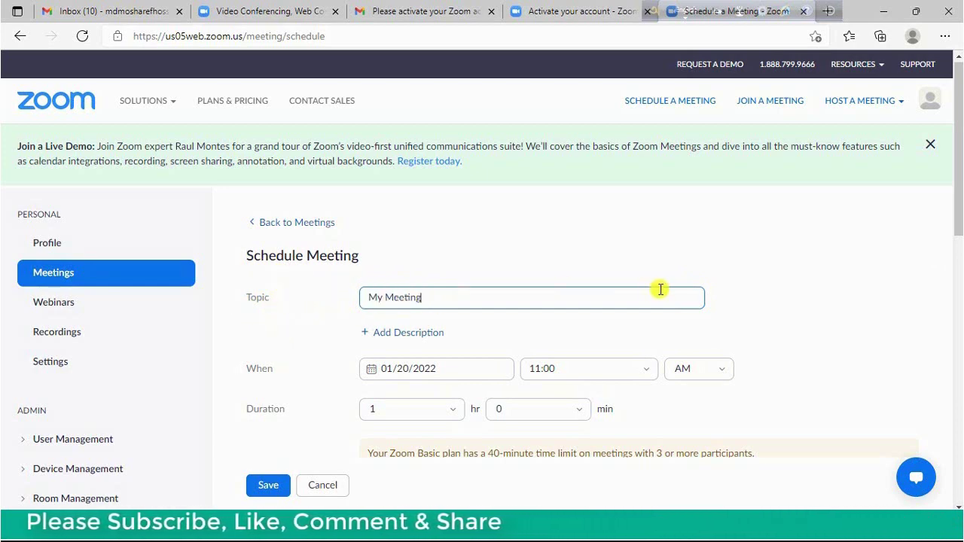
key("BackSpace")
key("BackSpace")
key("BackSpace")
key("BackSpace")
key("BackSpace")
key("BackSpace")
key("BackSpace")
key("BackSpace")
key("BackSpace")
key("BackSpace")
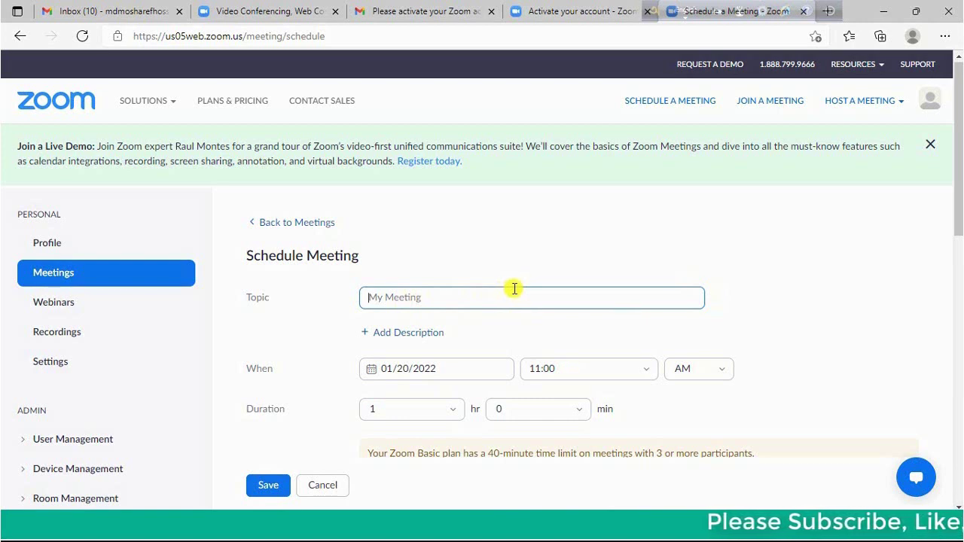
type("Test")
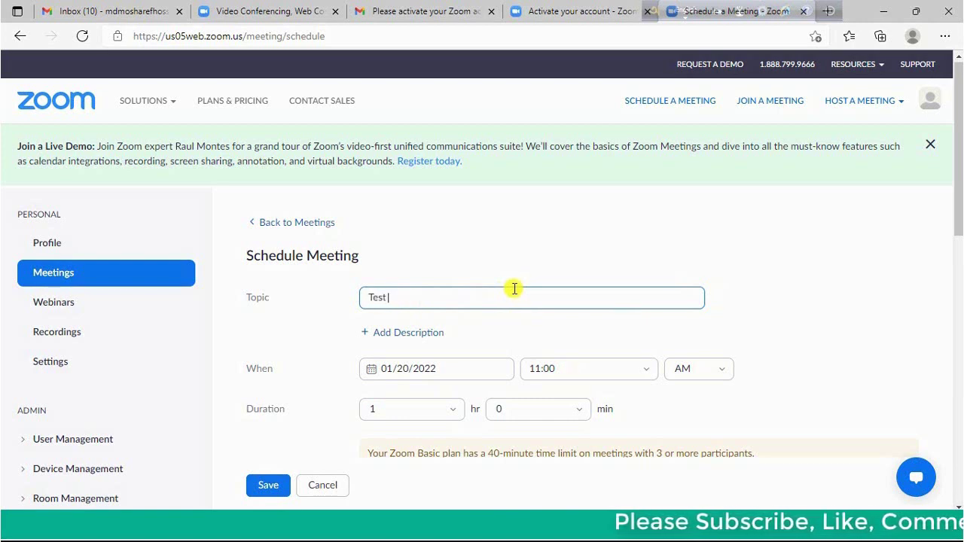
type(" Class")
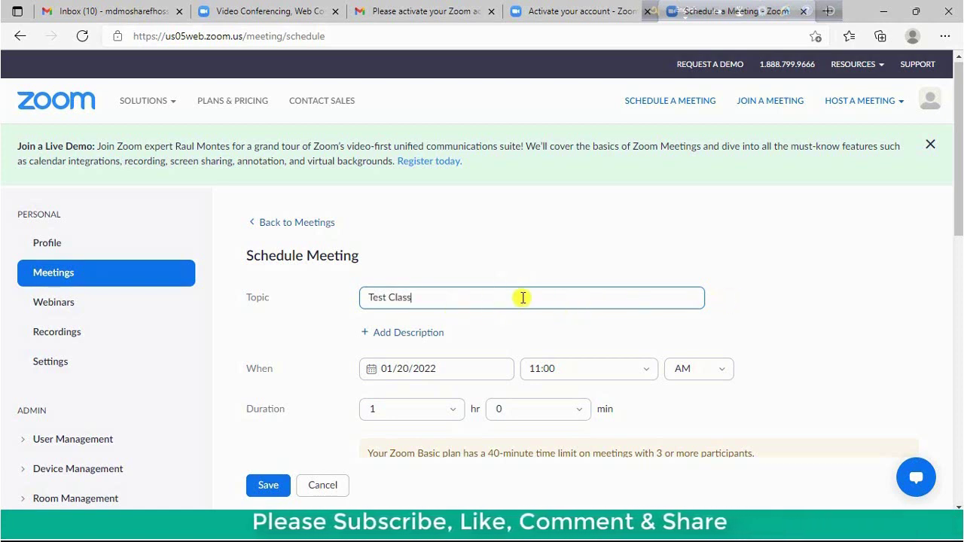
Add a description box and keep 01/20/2022 as the meeting date
left_click(420, 336)
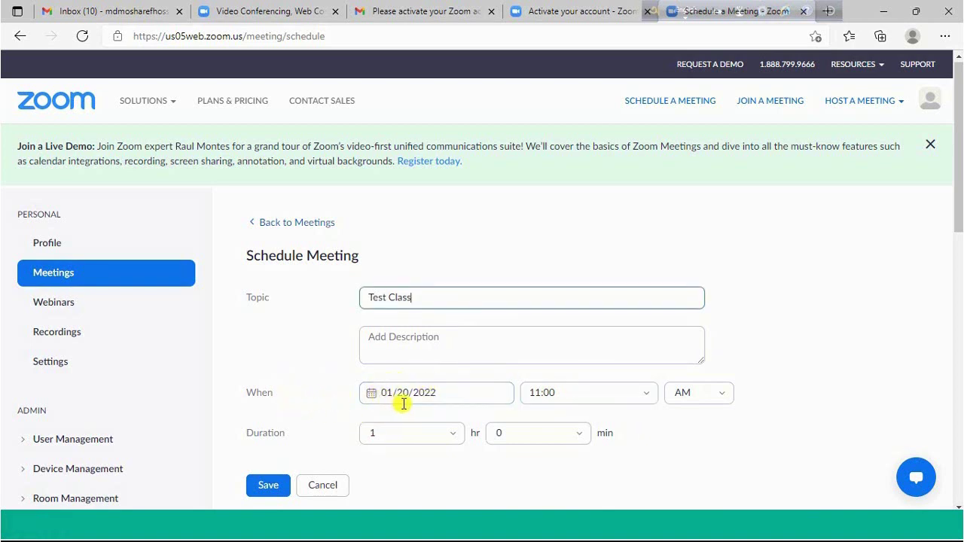
left_click(457, 396)
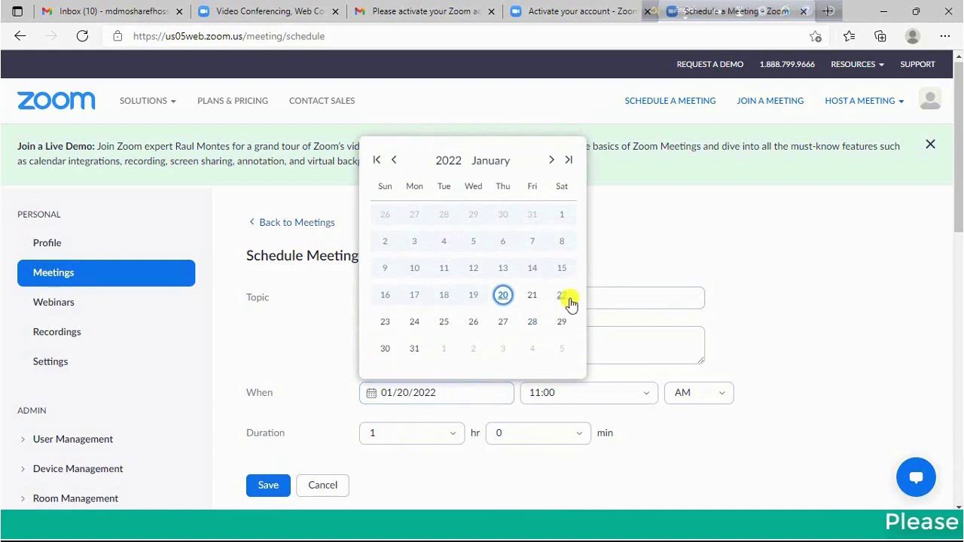
left_click(503, 296)
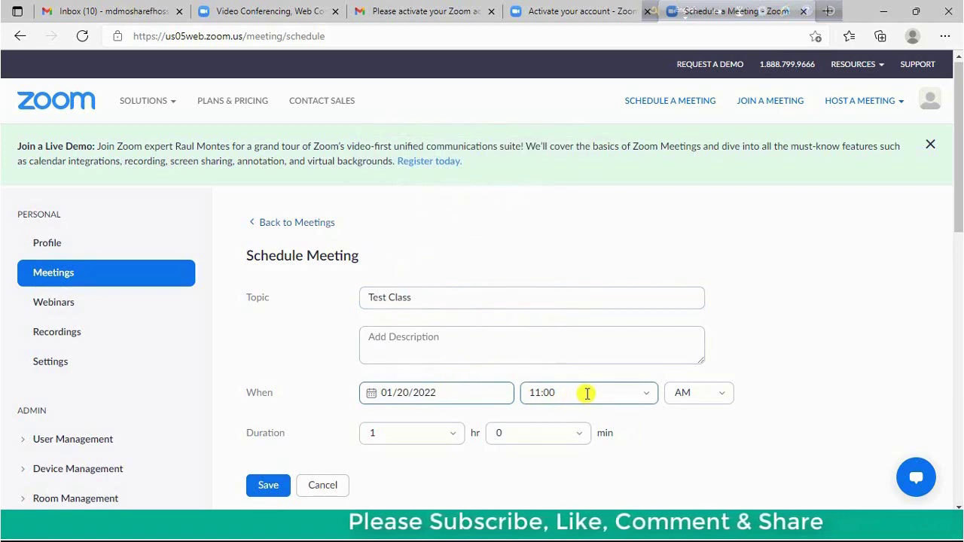
Set the start time to 10:30 AM and the duration to 1 hr 45 min
left_click(587, 393)
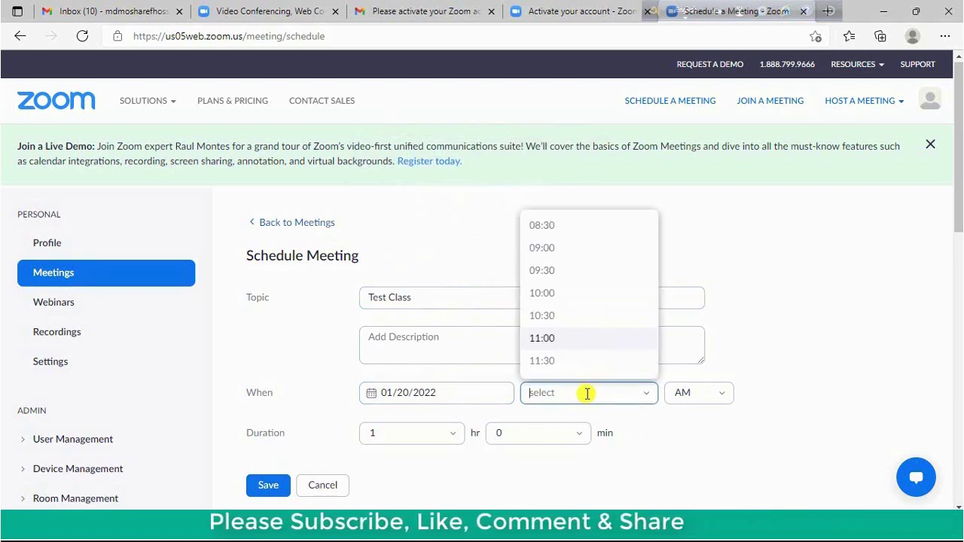
left_click(545, 316)
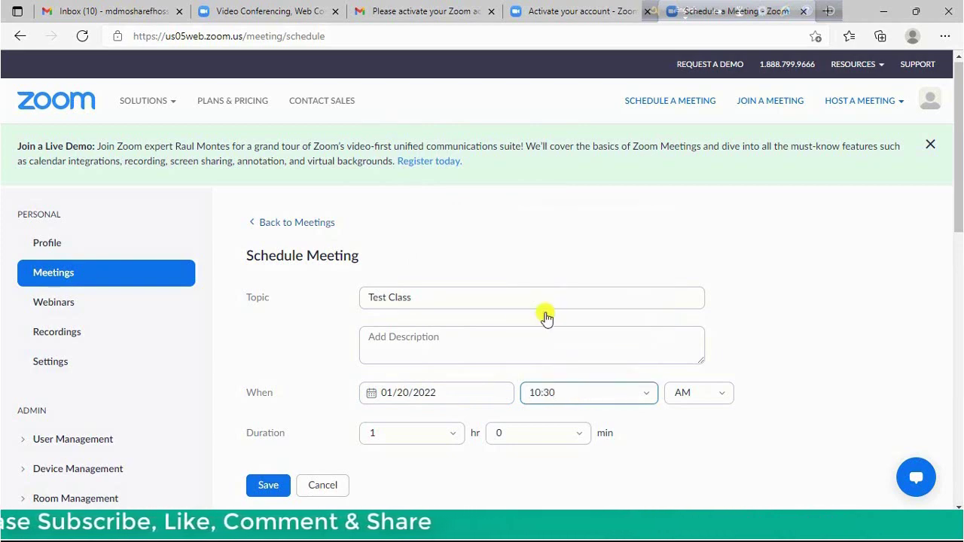
left_click(714, 405)
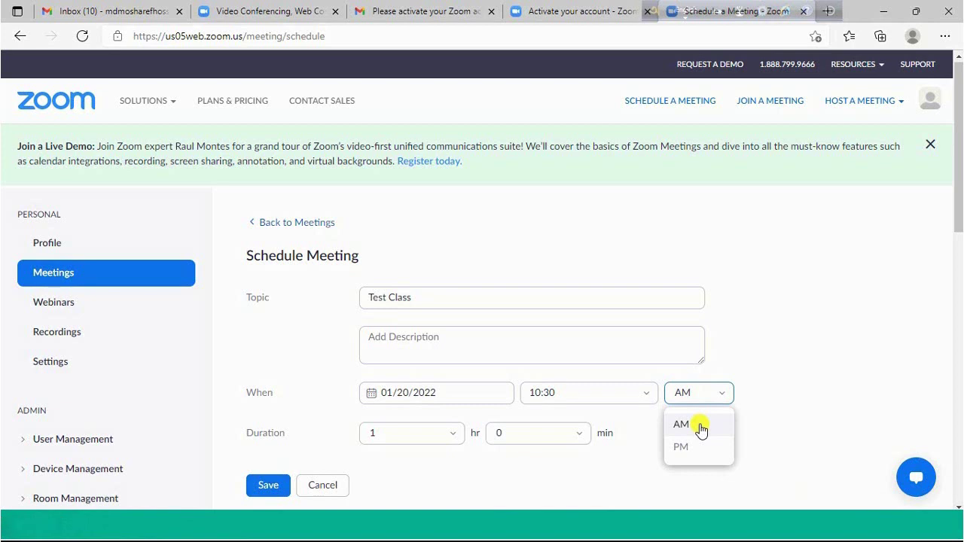
left_click(700, 427)
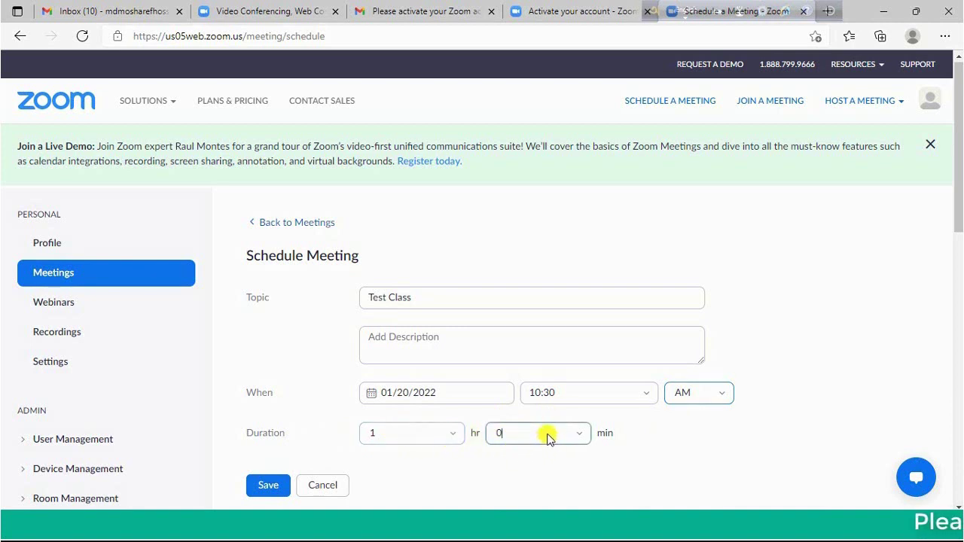
left_click(548, 439)
left_click(505, 406)
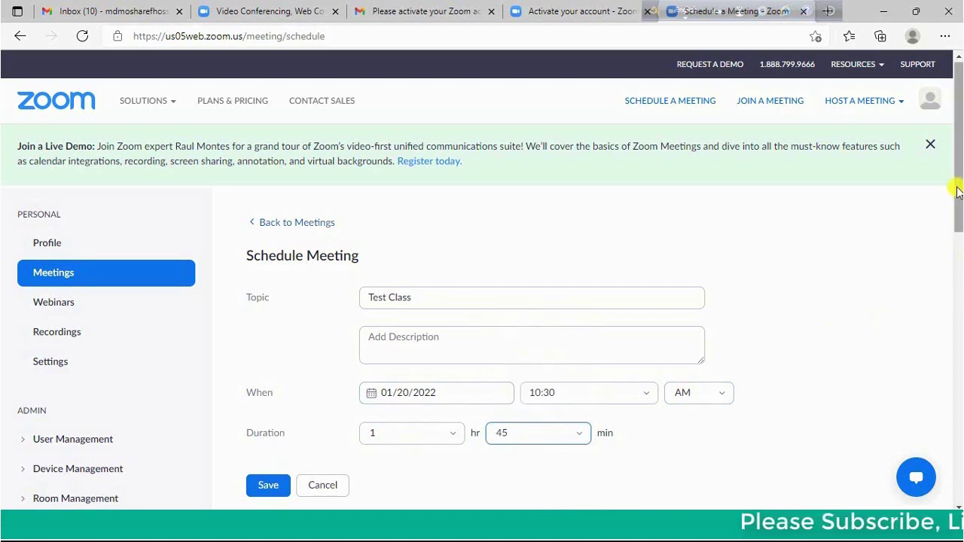
left_click_drag(957, 189, 954, 269)
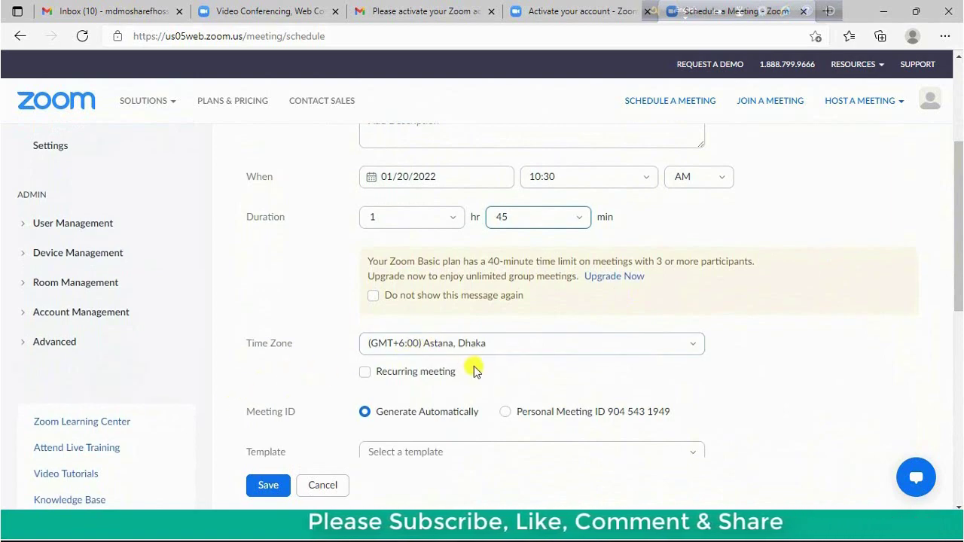
left_click(554, 346)
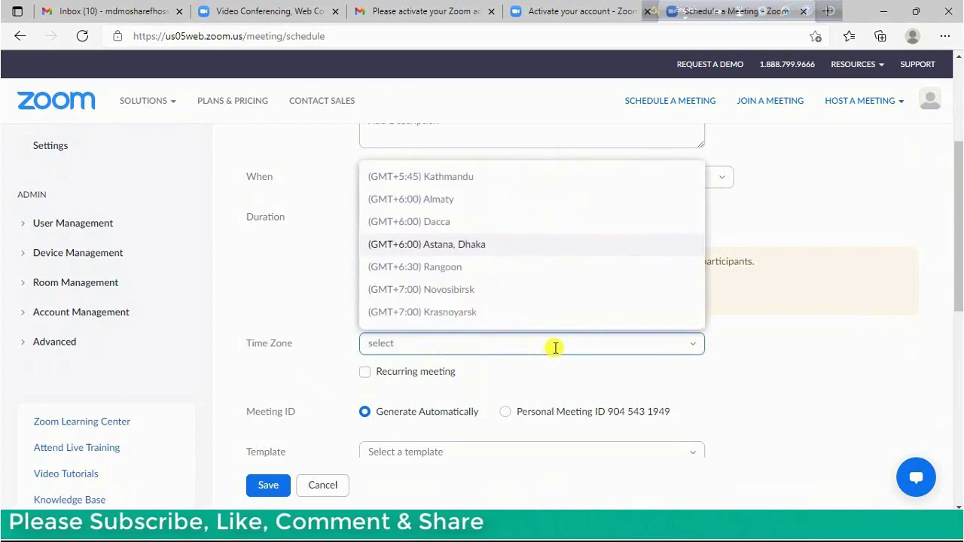
left_click(504, 254)
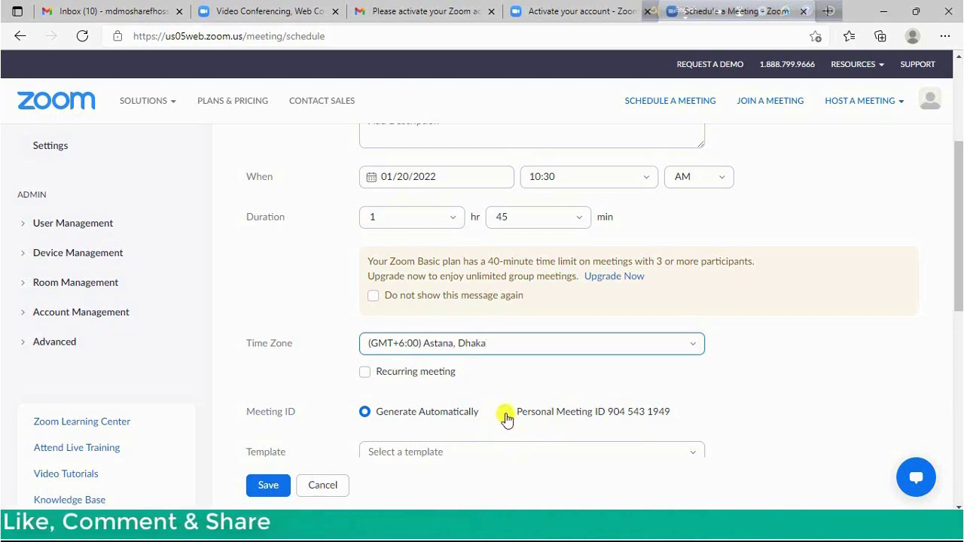
Use the Personal Meeting ID with a passcode and turn off the Waiting Room
left_click(506, 414)
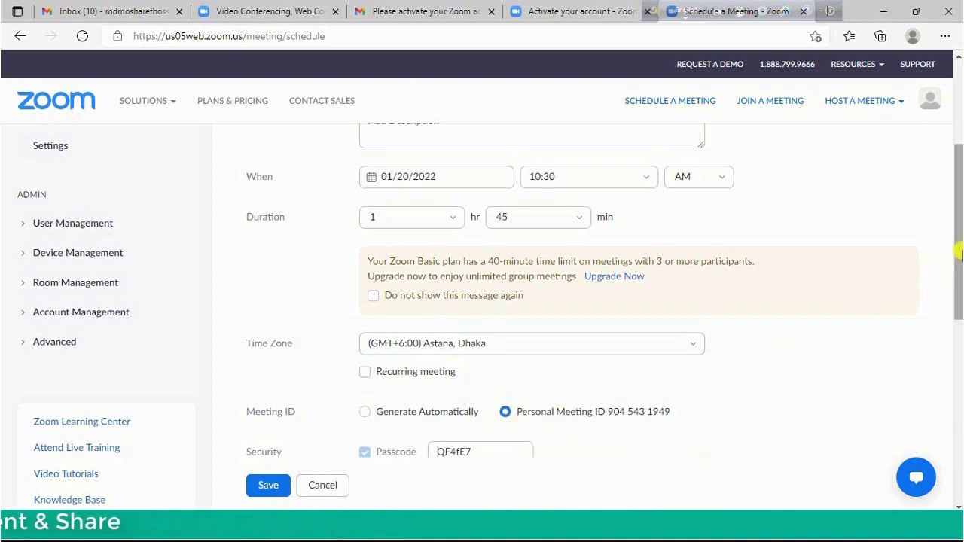
left_click_drag(960, 255, 958, 292)
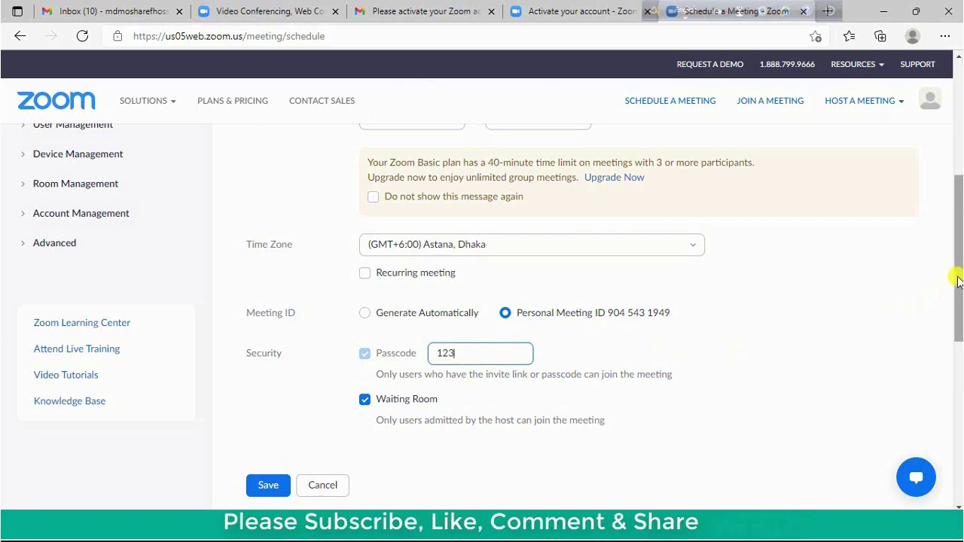
left_click_drag(957, 273, 956, 308)
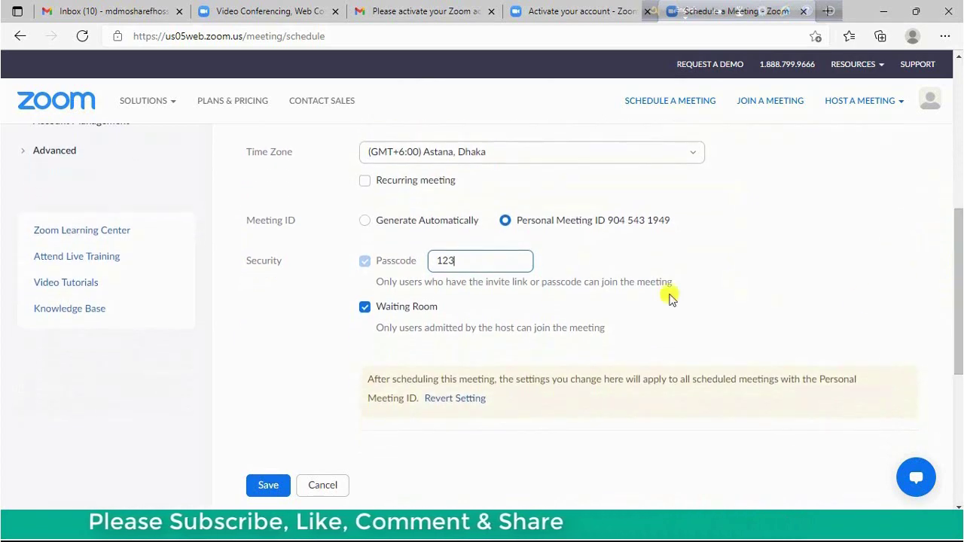
left_click(365, 310)
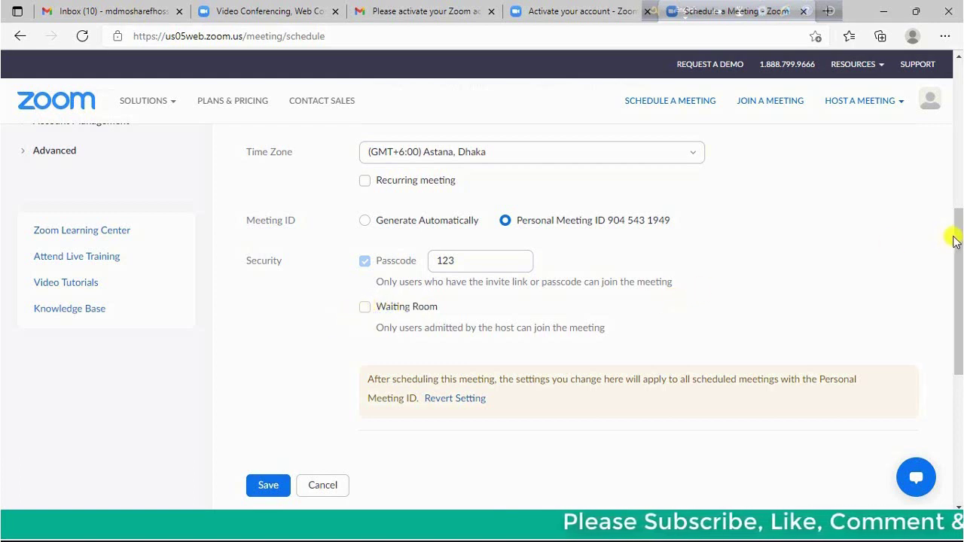
Turn on both host and participant video
left_click_drag(958, 246, 953, 311)
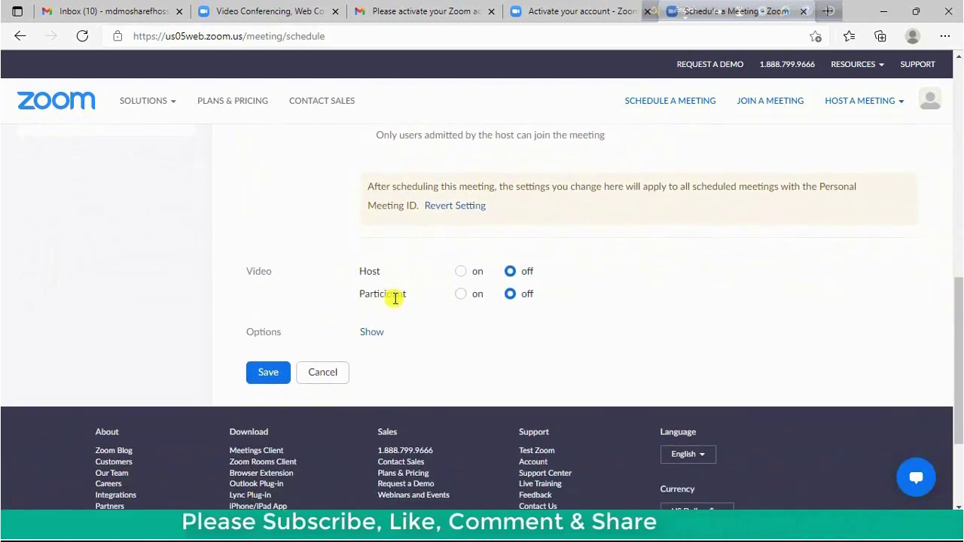
left_click(460, 273)
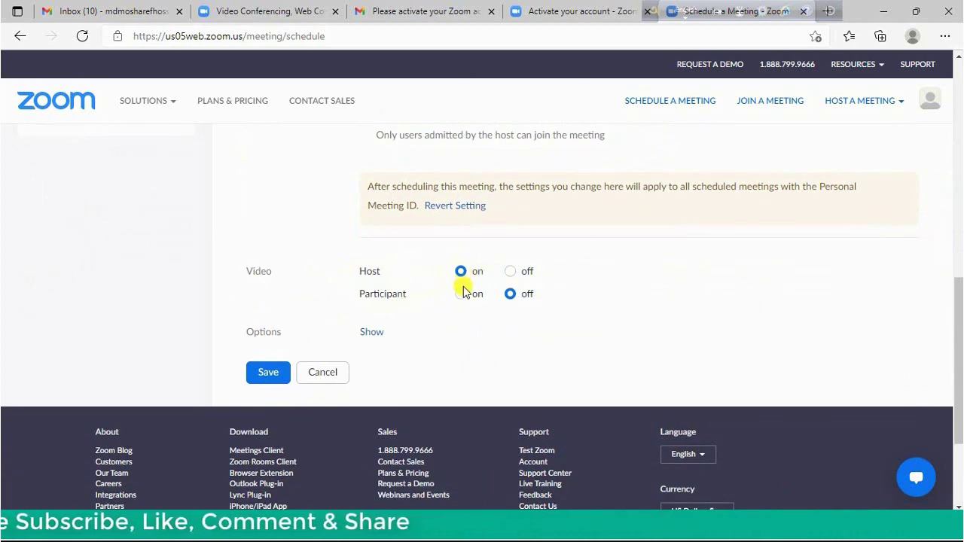
left_click(461, 294)
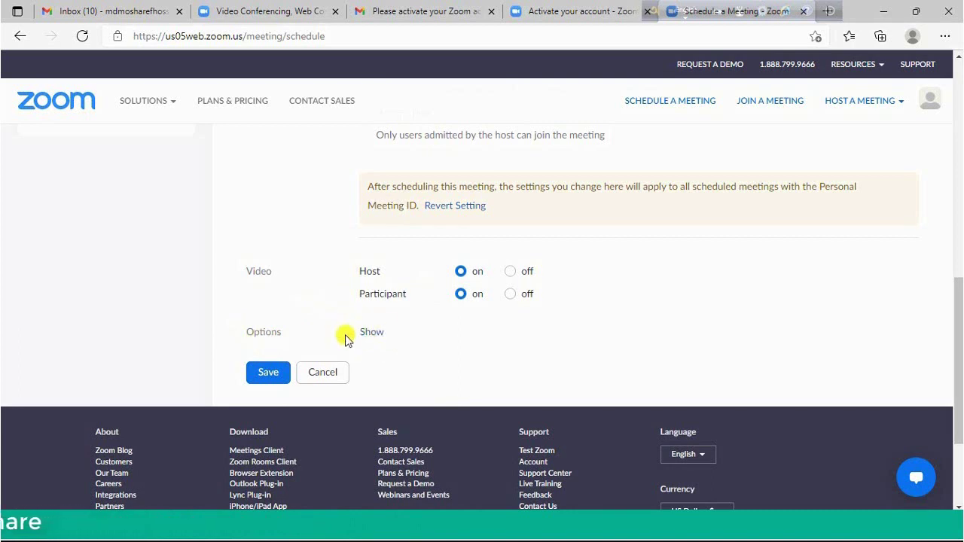
Show more options and enable breakout room pre-assign and automatic local recording
left_click(372, 332)
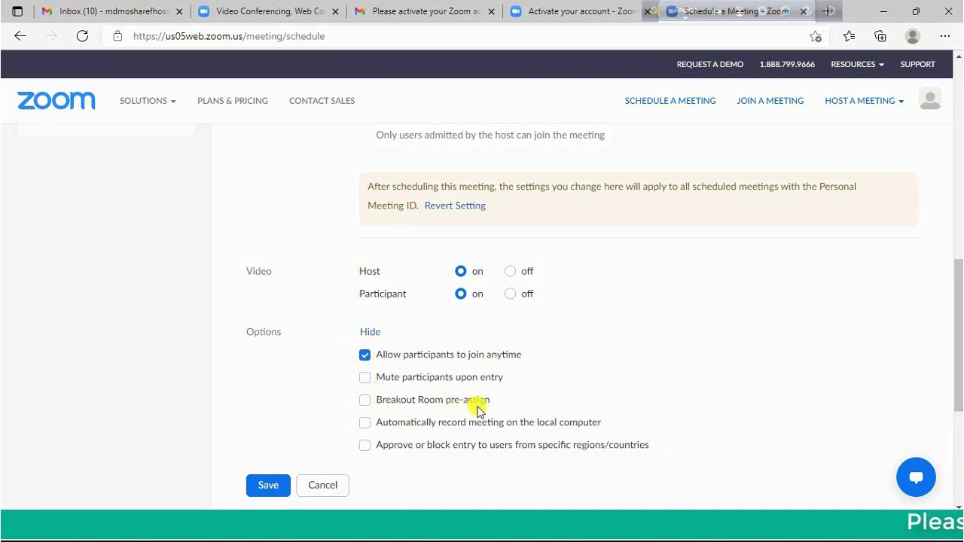
left_click(364, 404)
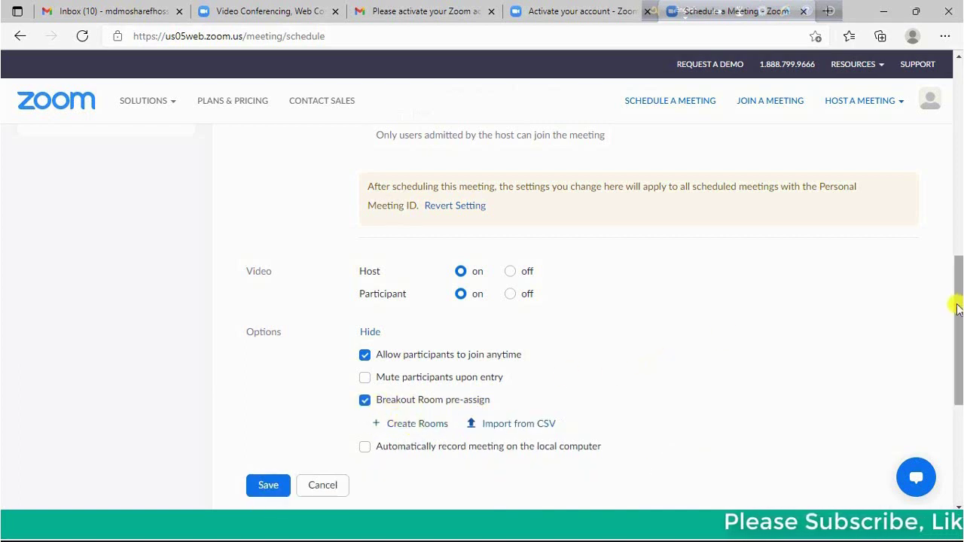
left_click_drag(955, 308, 956, 331)
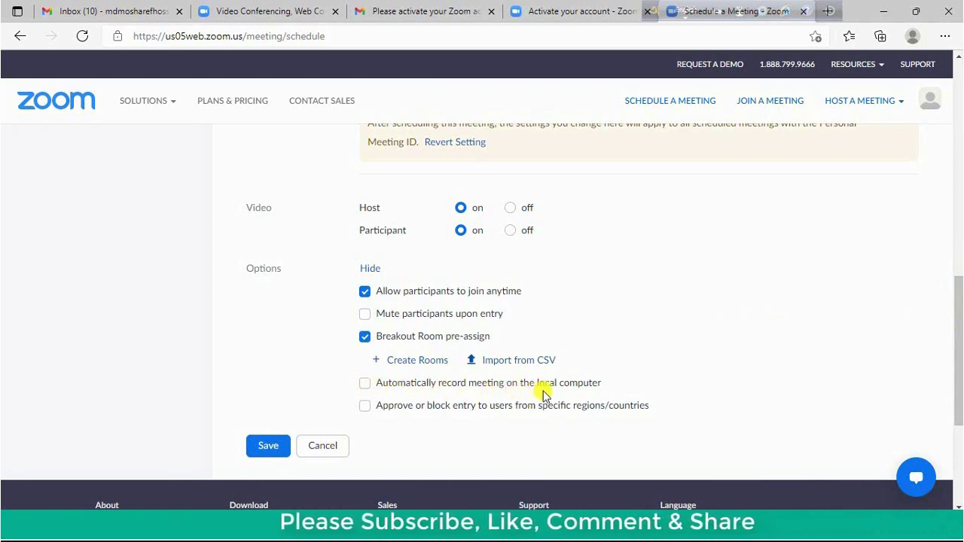
left_click(366, 384)
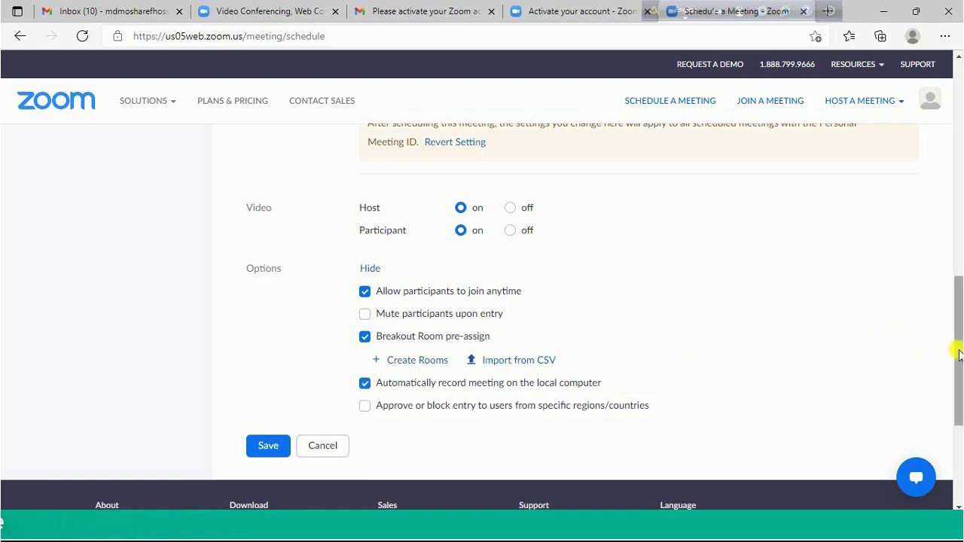
left_click_drag(959, 354, 936, 161)
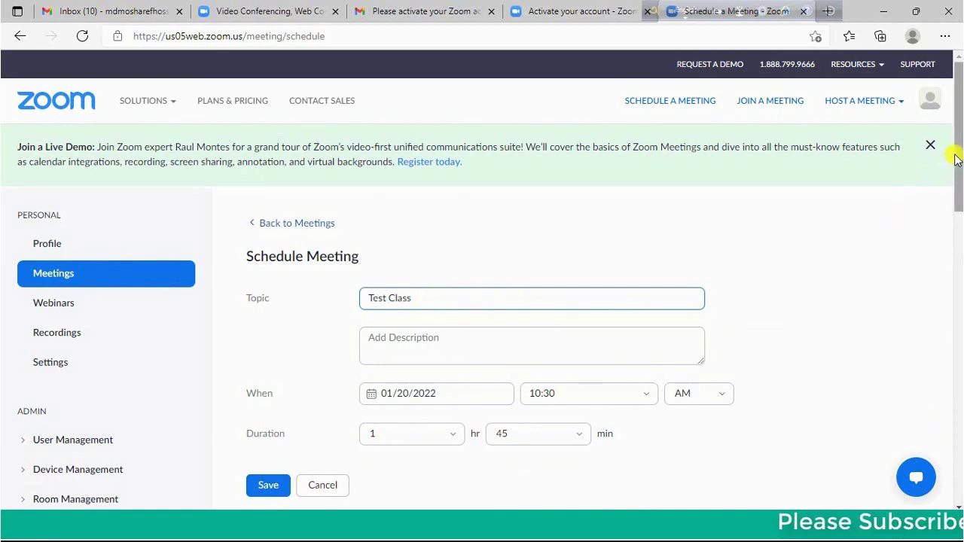
Edit the meeting passcode
left_click_drag(959, 158, 954, 189)
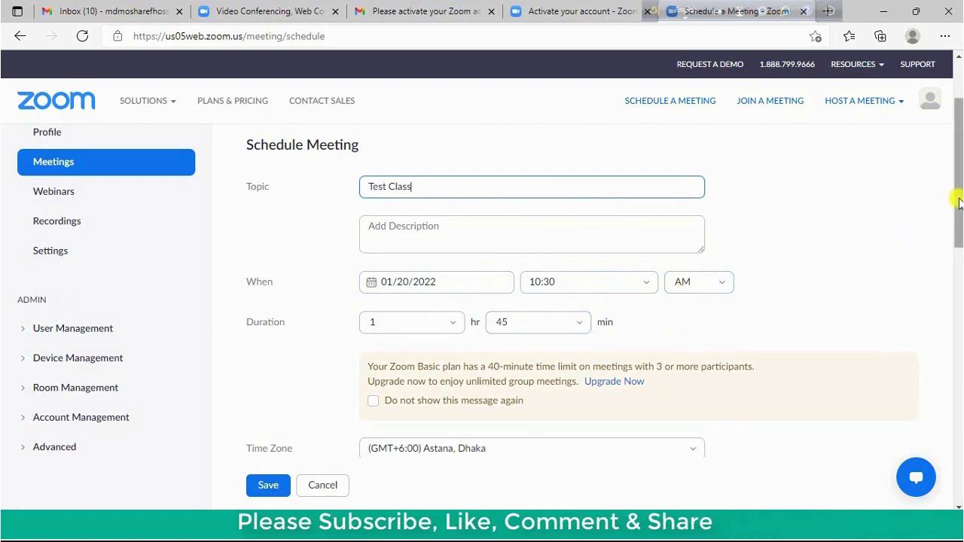
left_click_drag(959, 204, 561, 305)
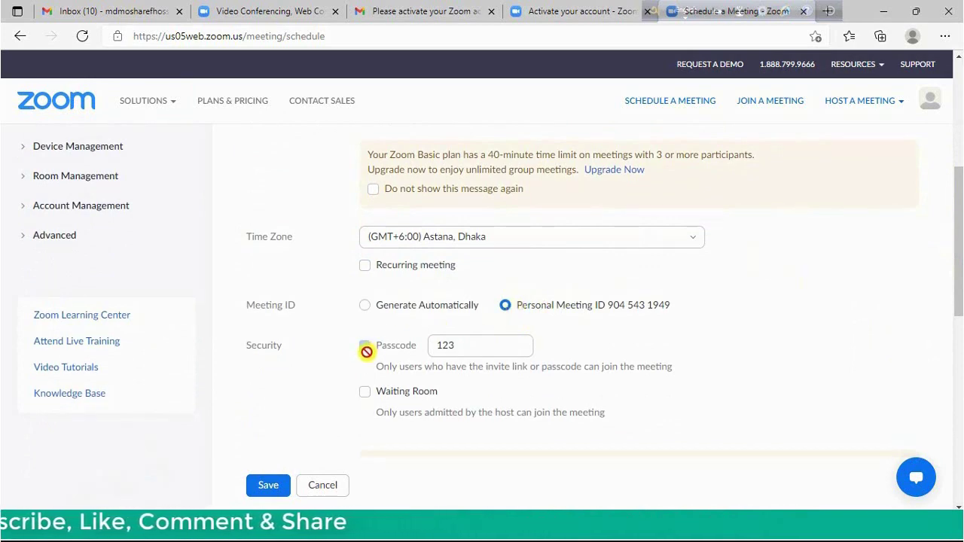
left_click(470, 344)
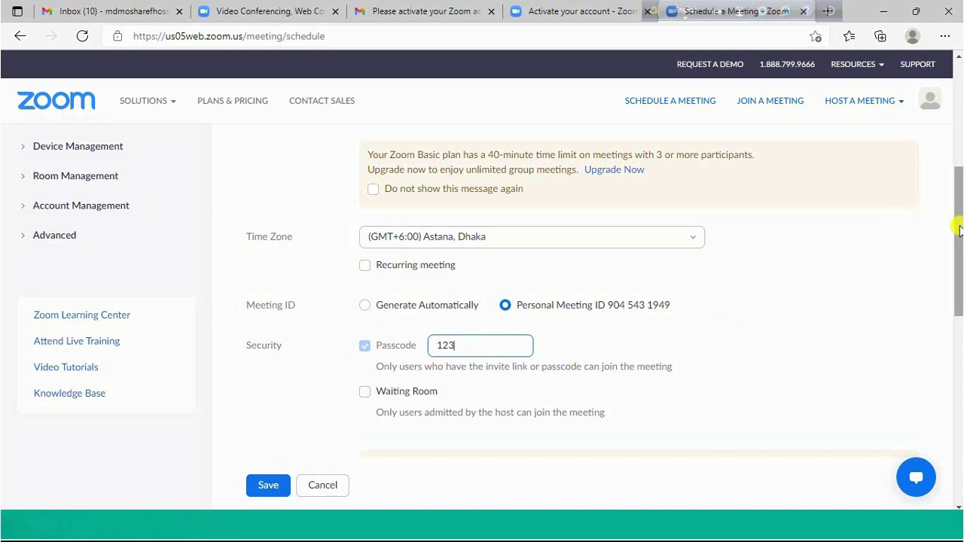
Re-check 'Automatically record meeting on the local computer' in the meeting options
left_click_drag(959, 228, 959, 240)
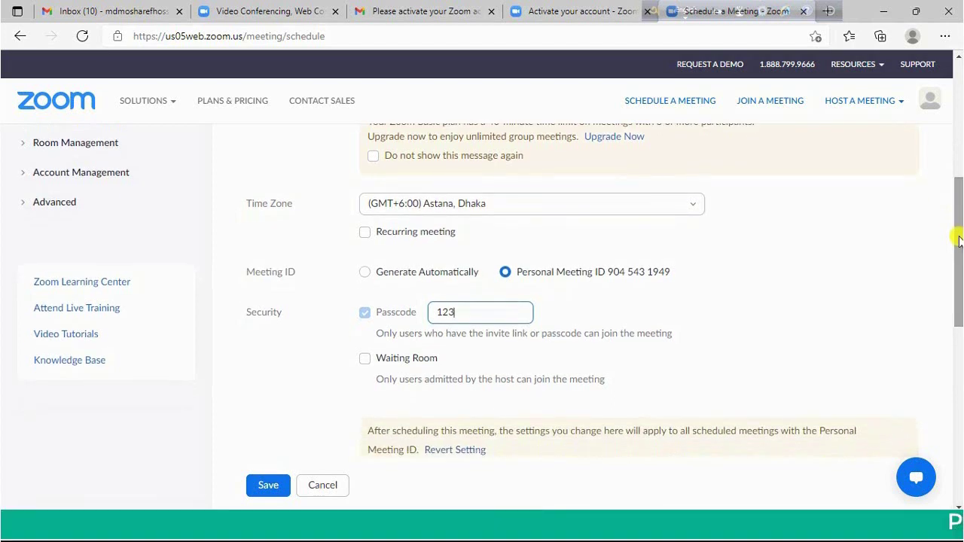
left_click_drag(958, 239, 955, 277)
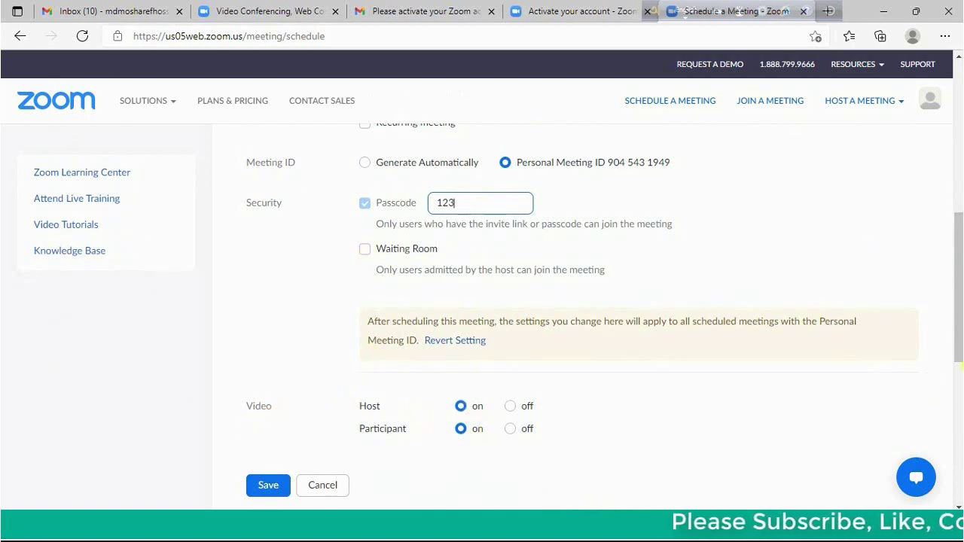
left_click_drag(957, 312, 956, 370)
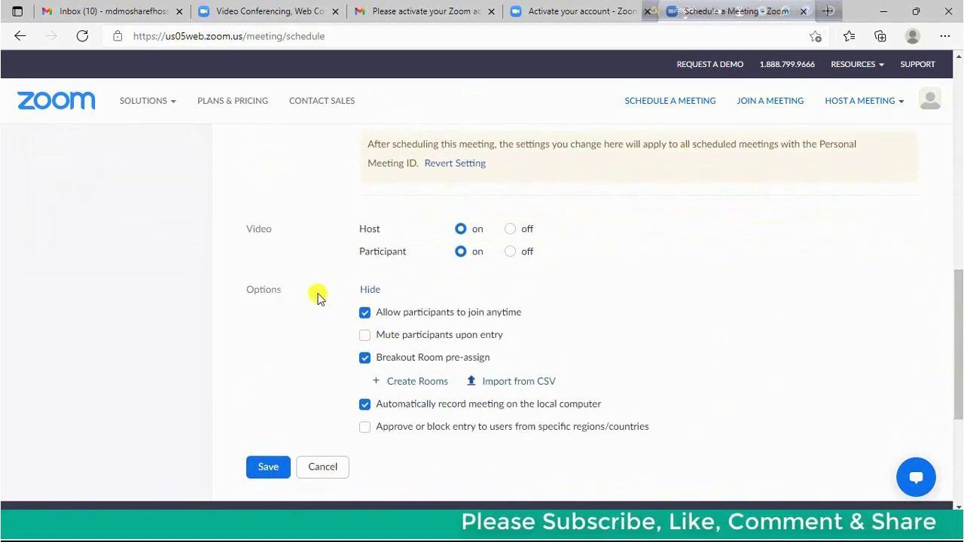
left_click(365, 291)
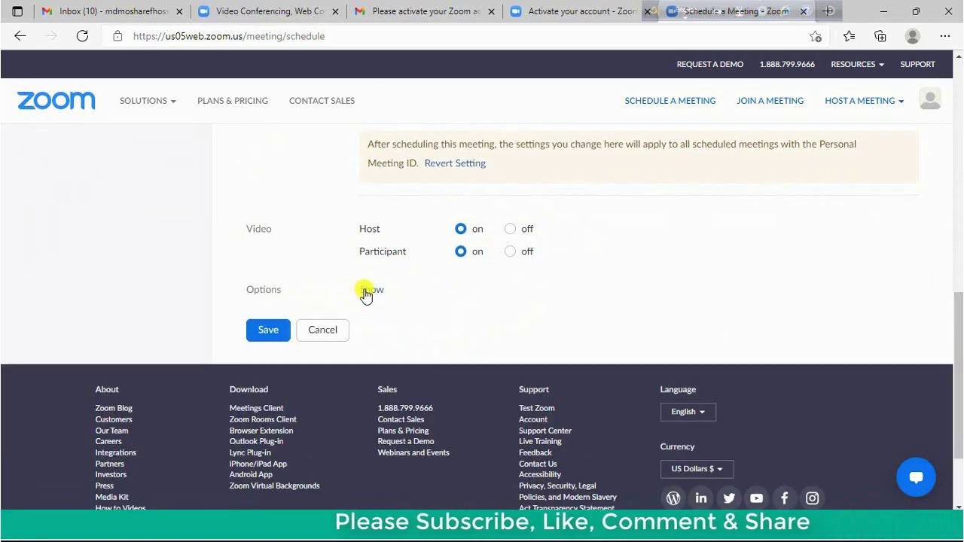
left_click(370, 291)
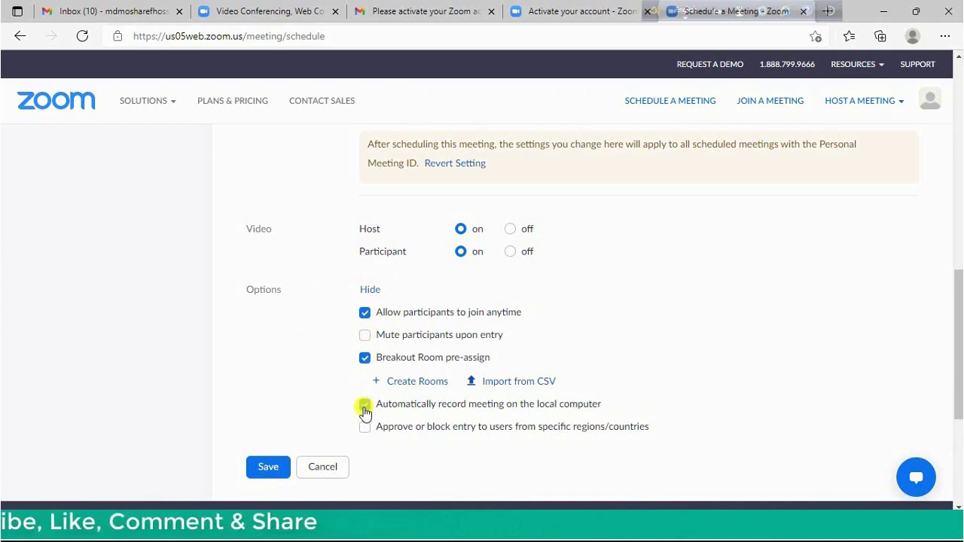
left_click(365, 404)
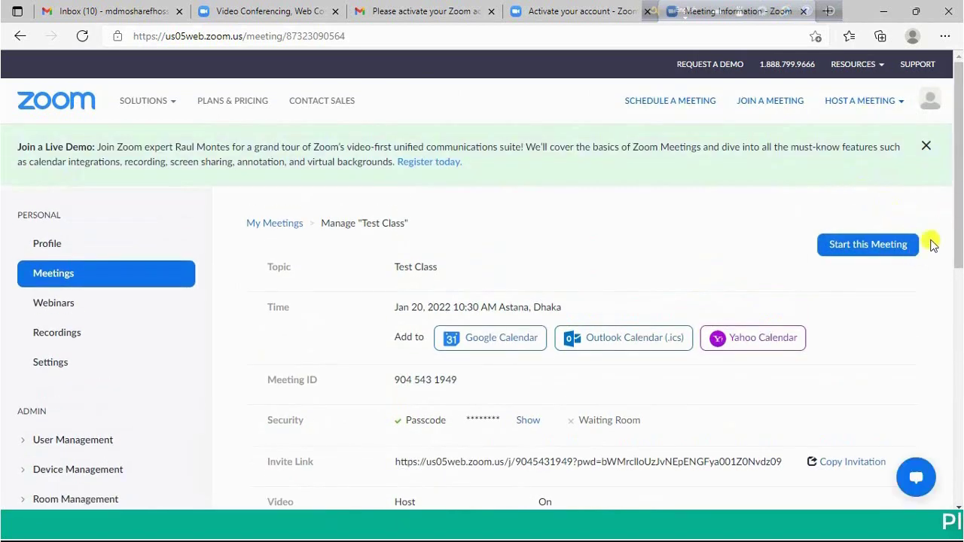
Open the edit form for the saved Test Class meeting
left_click_drag(959, 228, 950, 347)
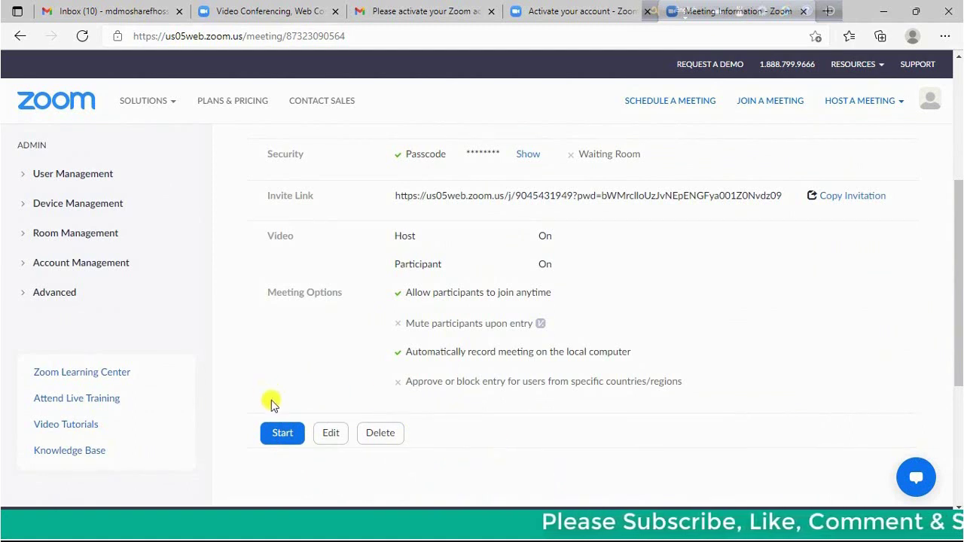
left_click(331, 437)
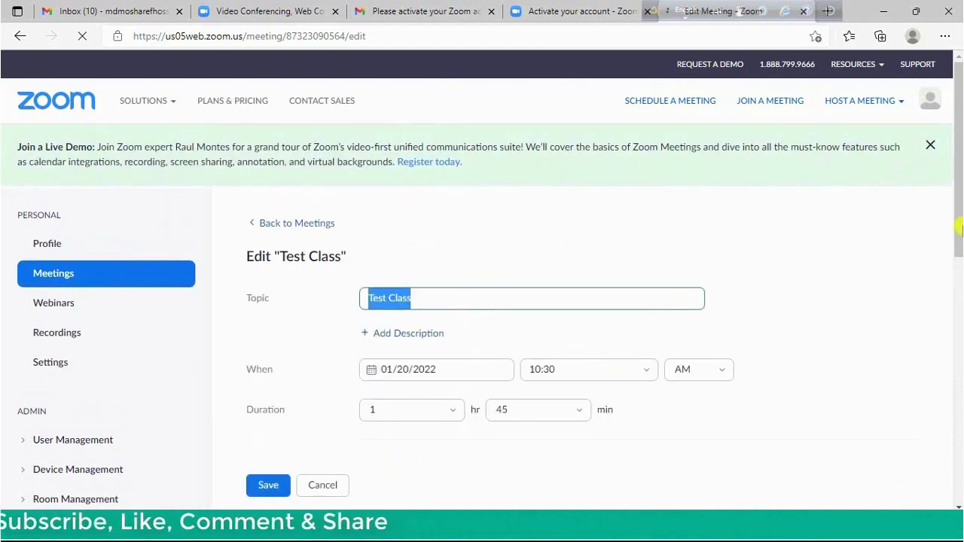
Save the Test Class meeting without changes and review its details page
left_click_drag(957, 215, 954, 203)
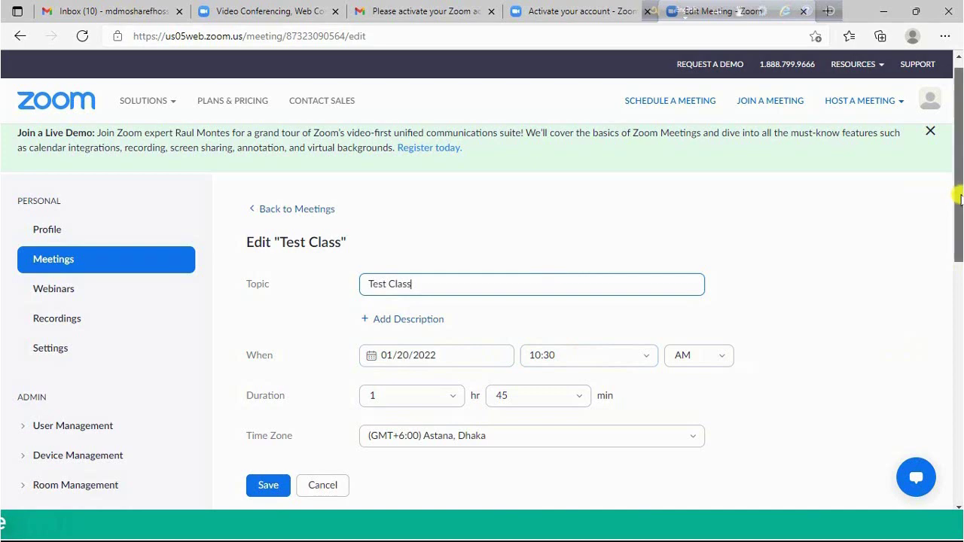
left_click_drag(958, 198, 958, 418)
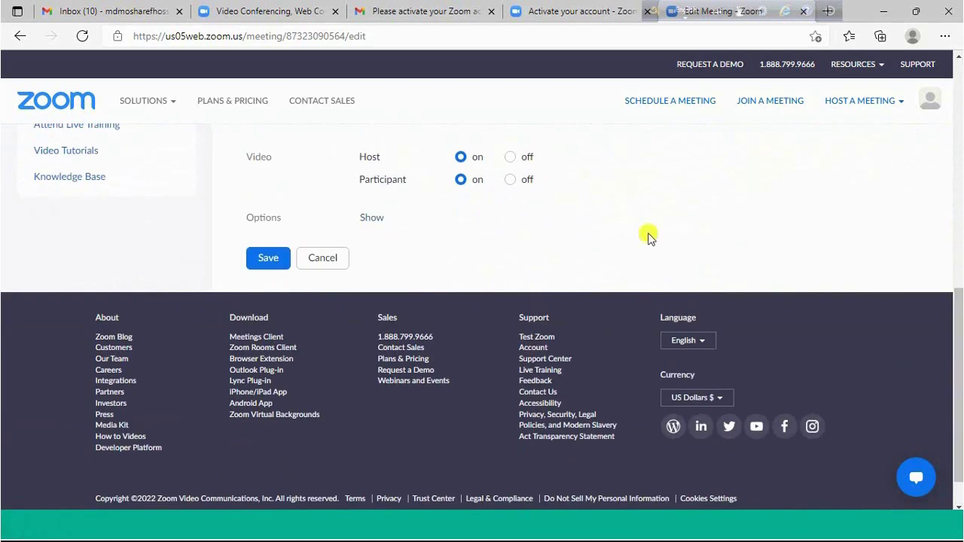
left_click(266, 260)
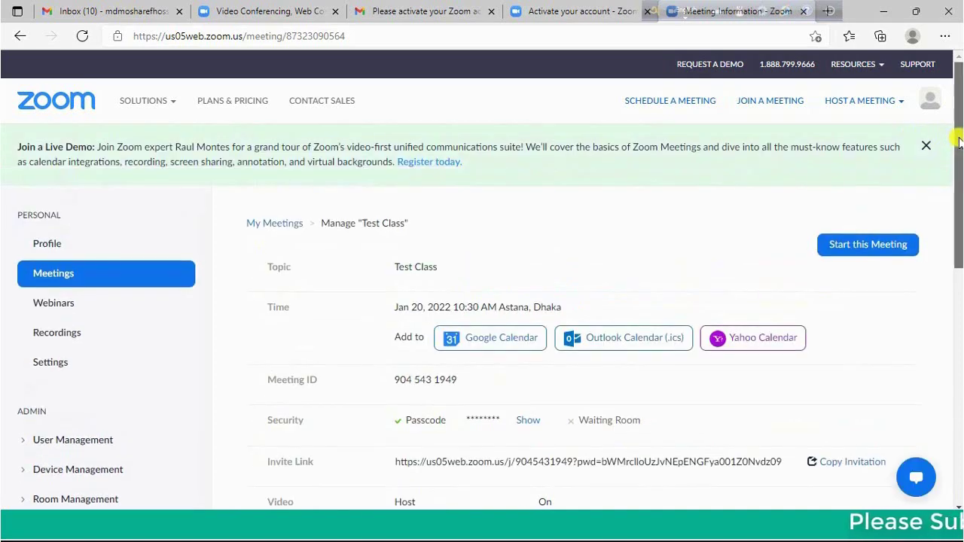
left_click_drag(958, 143, 956, 216)
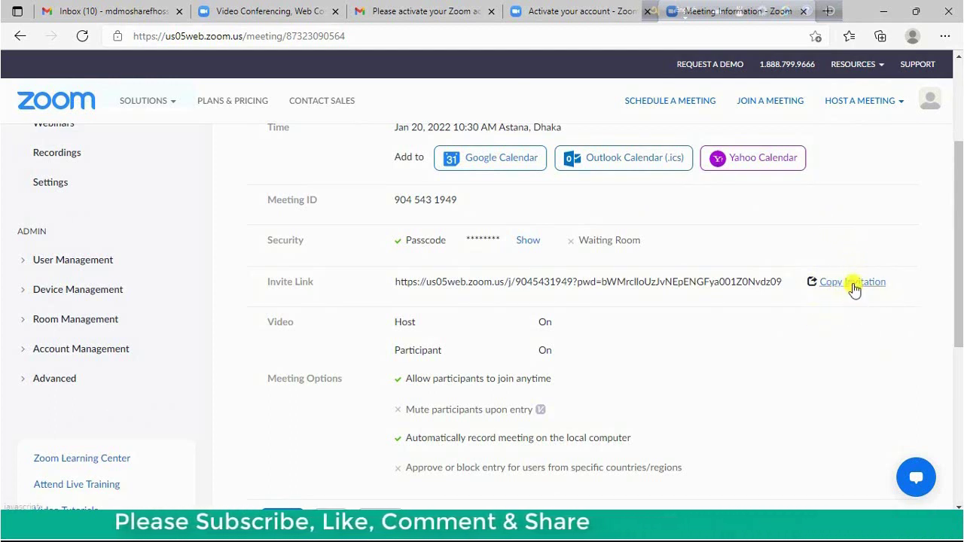
Copy the full Test Class invitation, including its Meeting ID, to the clipboard
left_click(854, 289)
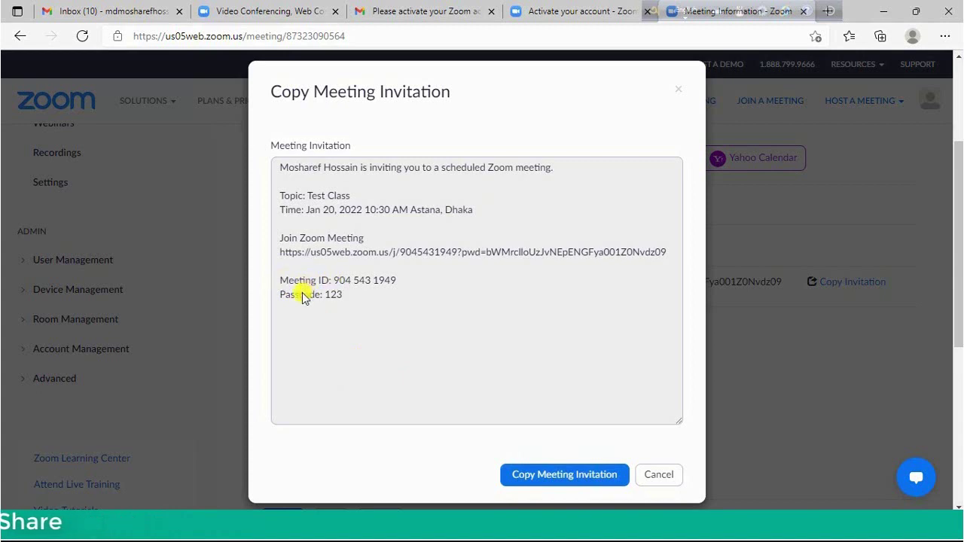
left_click_drag(278, 277, 303, 286)
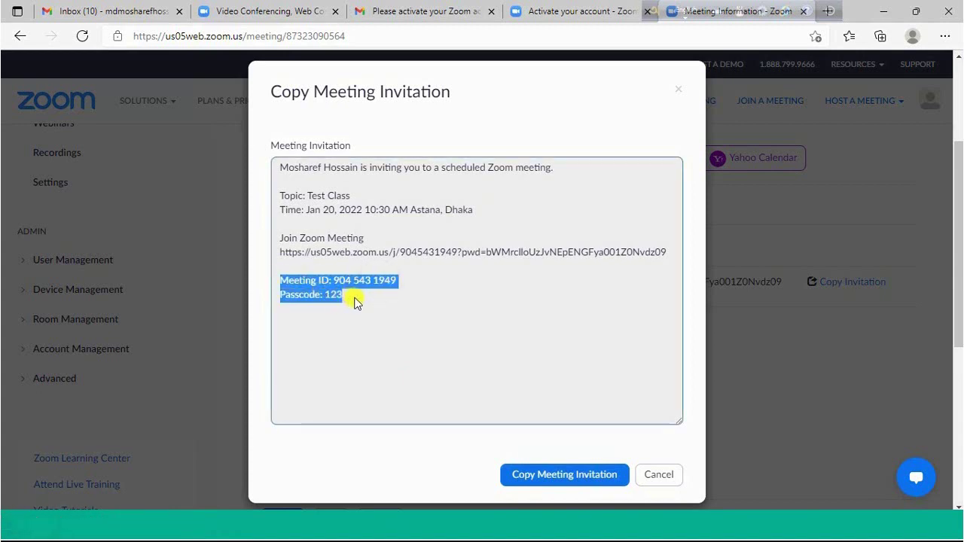
left_click(561, 479)
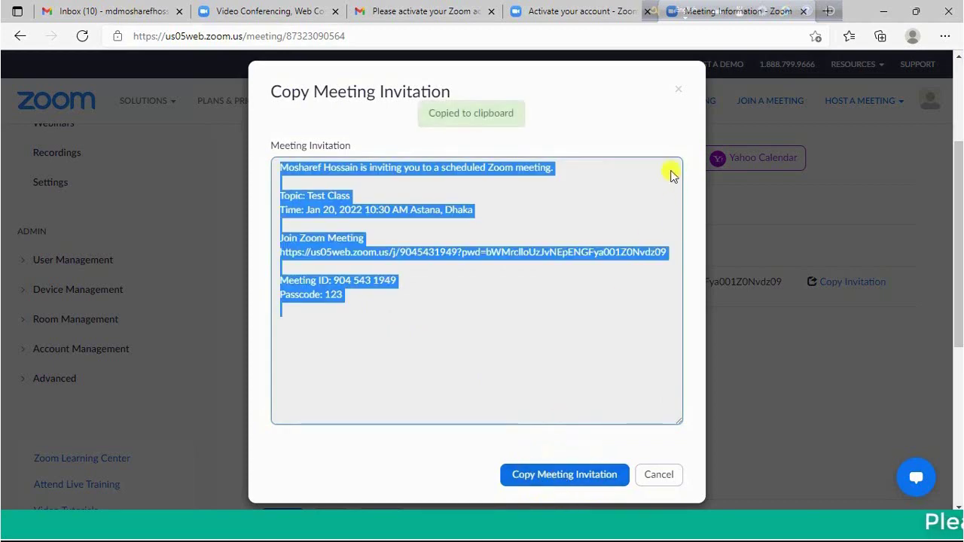
left_click(682, 92)
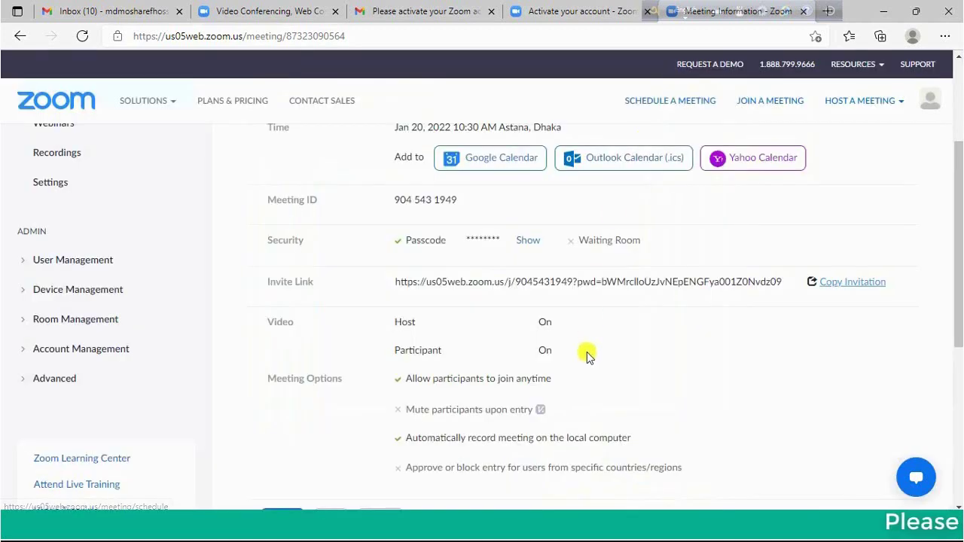
Paste the invitation into zoom.txt, highlight the Meeting ID and Passcode lines, and return
key("alt+Tab")
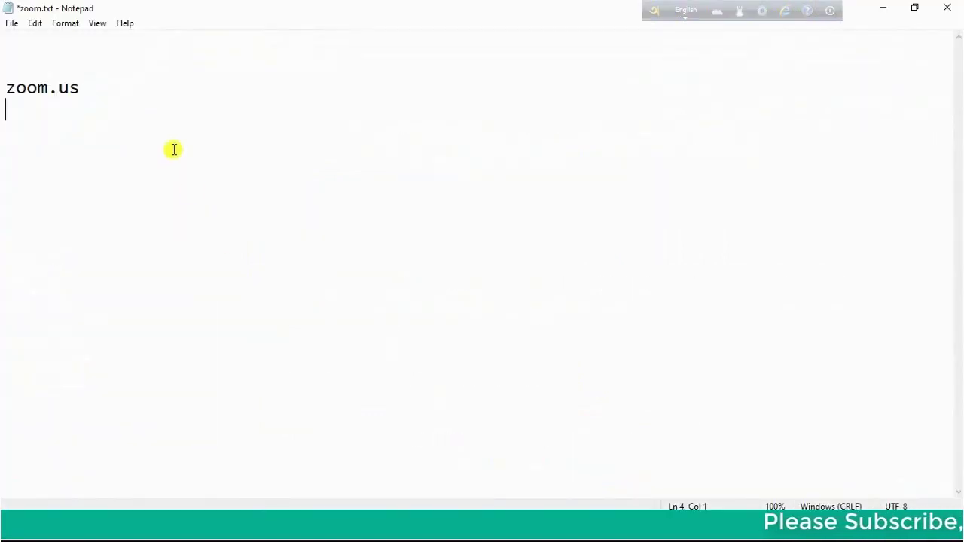
key("ctrl+v")
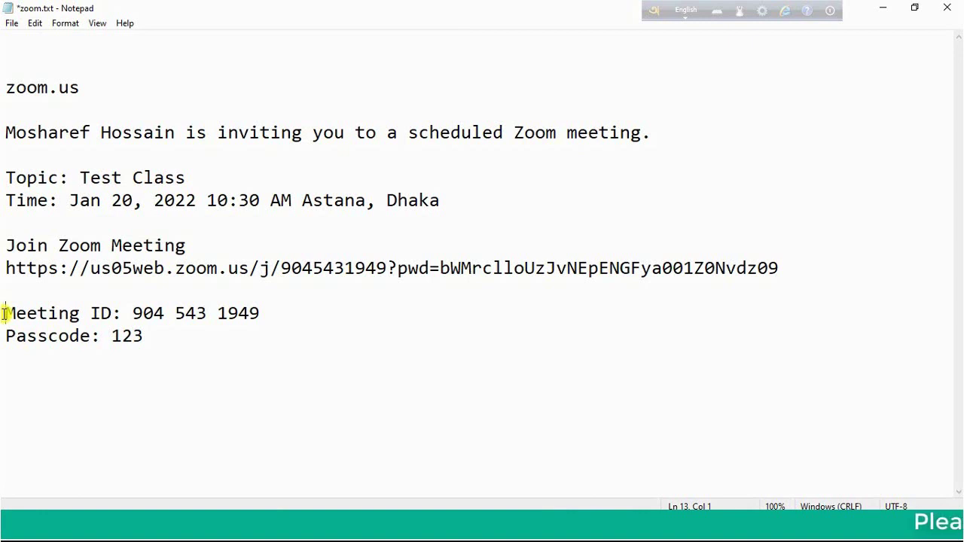
left_click_drag(49, 324, 162, 339)
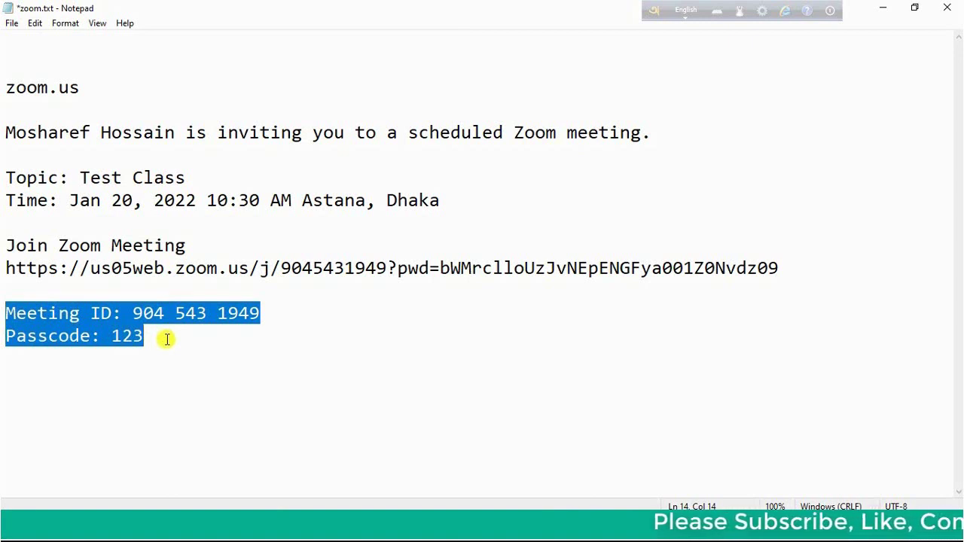
left_click(233, 370)
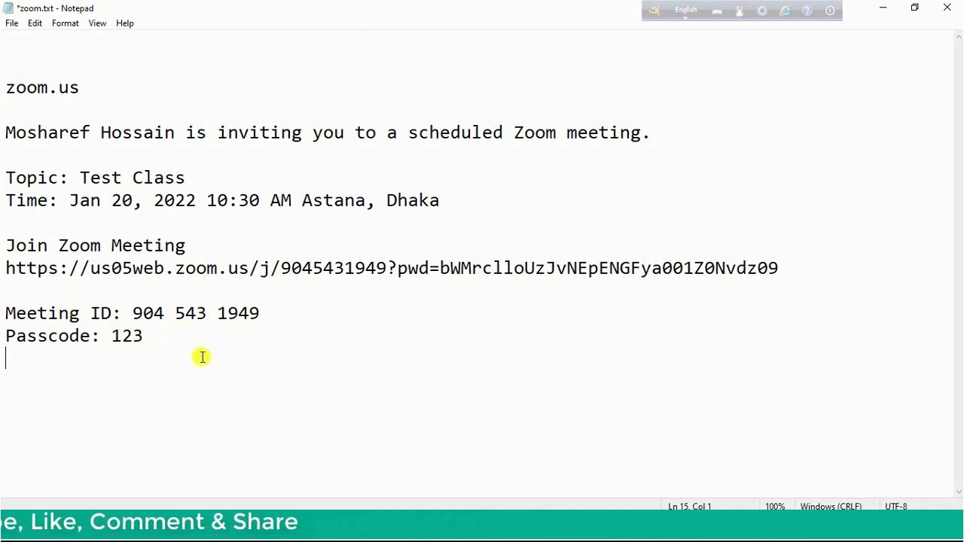
key("alt+Tab")
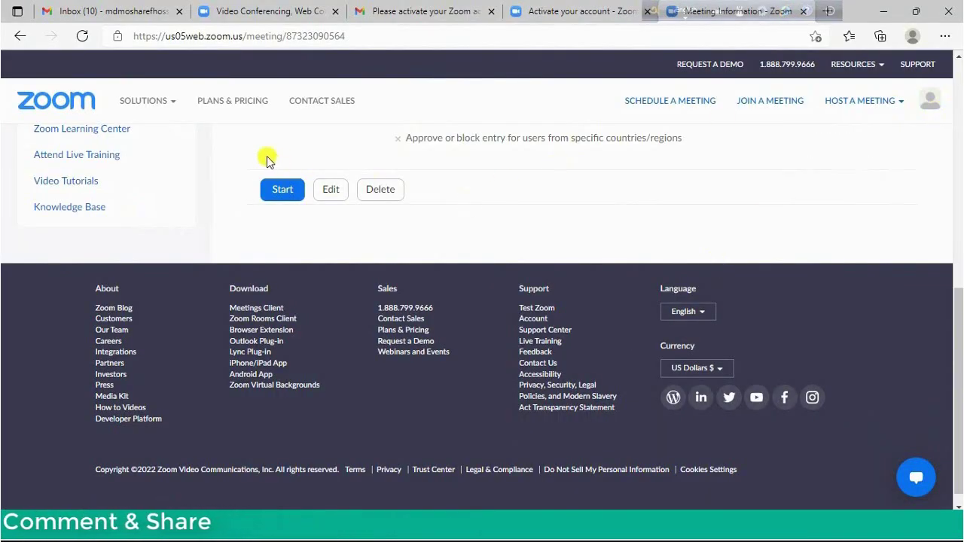
Start the Test Class meeting and launch it in the Zoom app
left_click(283, 191)
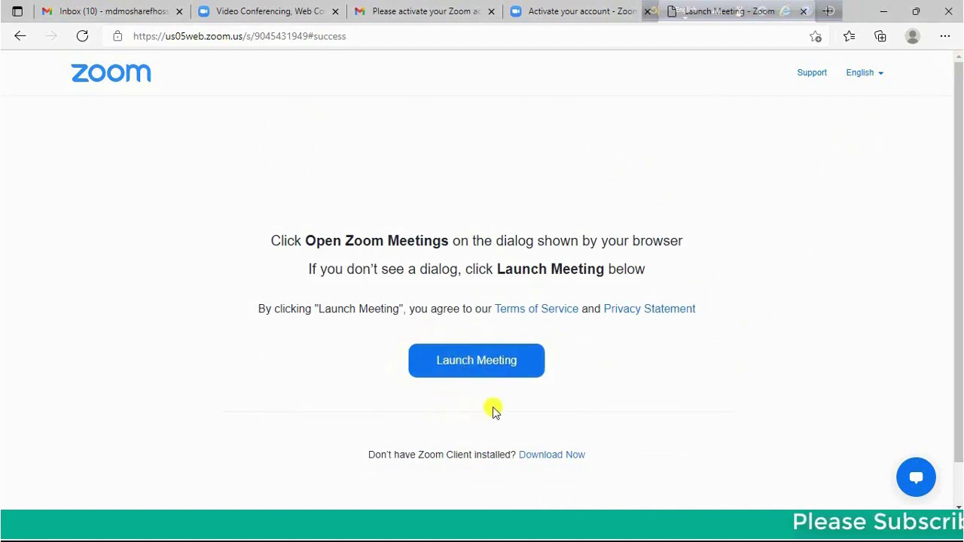
left_click(519, 361)
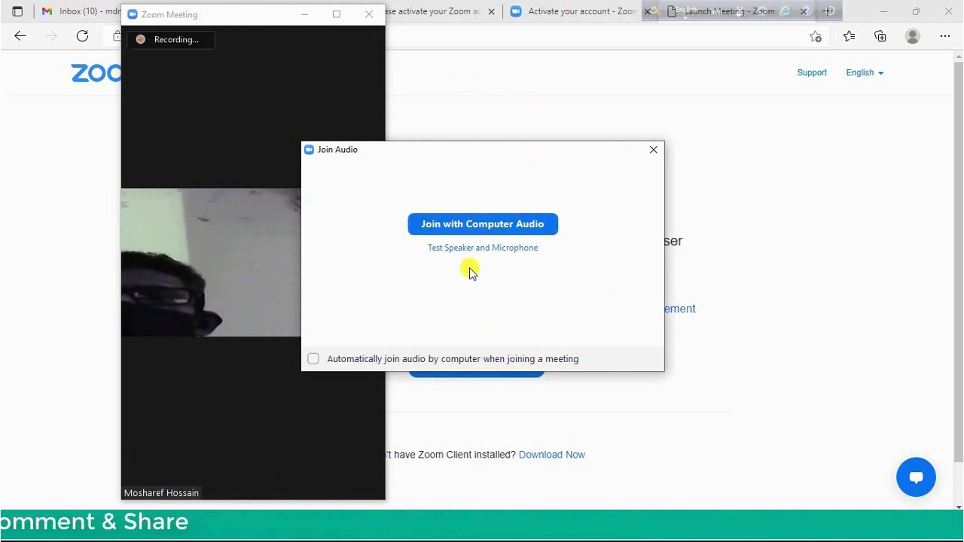
Join the meeting with computer audio and maximize the meeting window to show participants
left_click(506, 225)
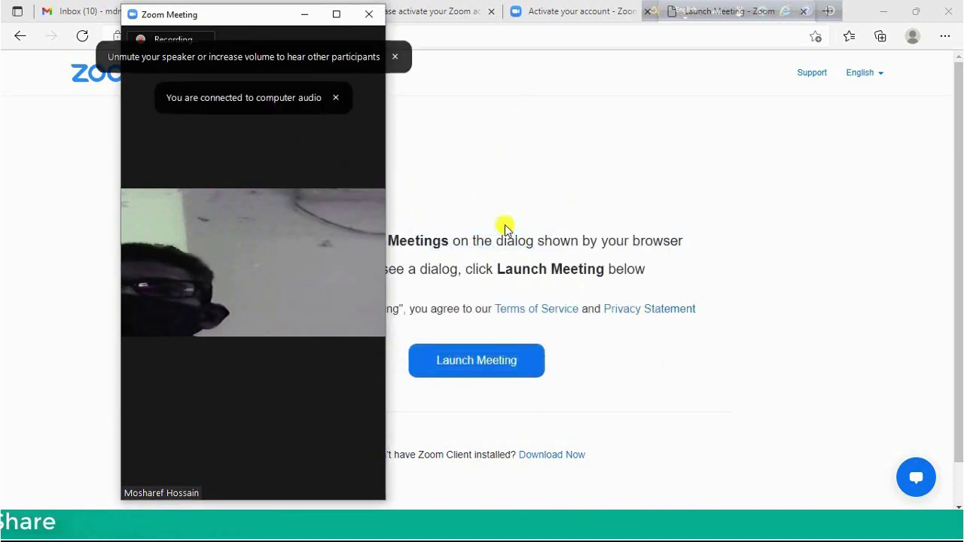
left_click(343, 13)
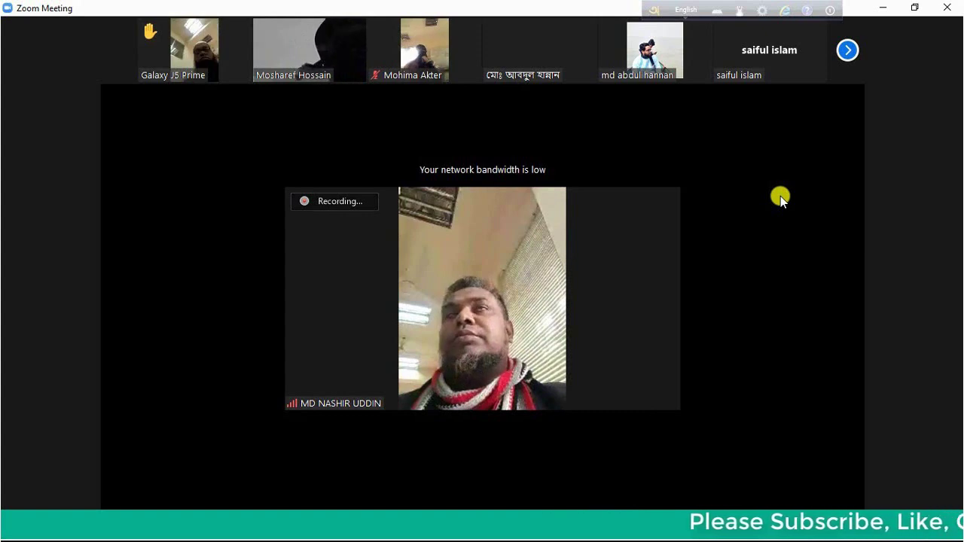
mouse_move(678, 331)
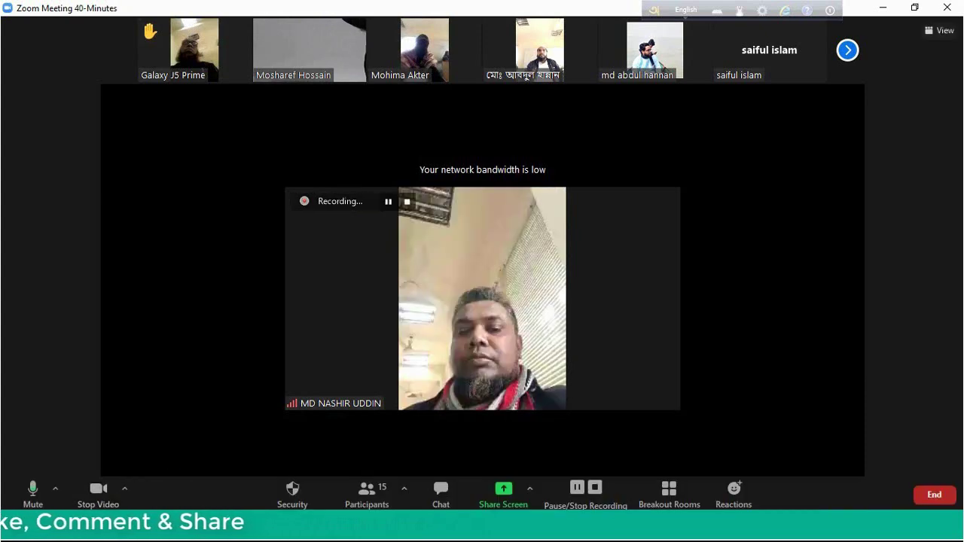
left_click(28, 491)
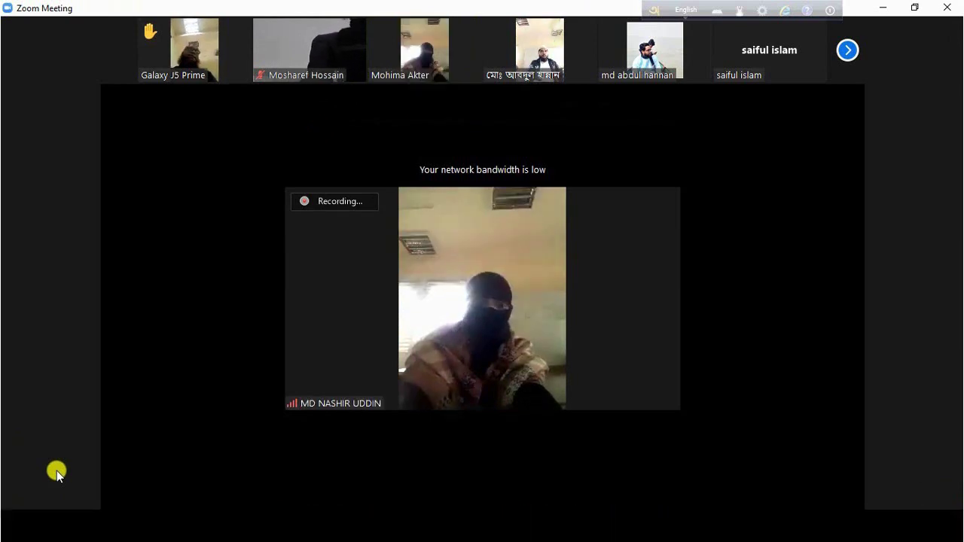
mouse_move(32, 498)
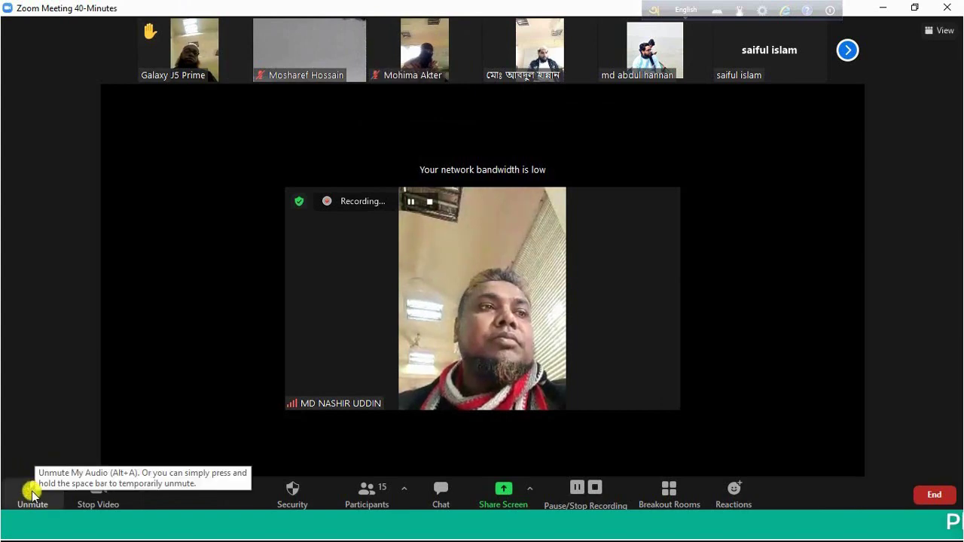
left_click(31, 491)
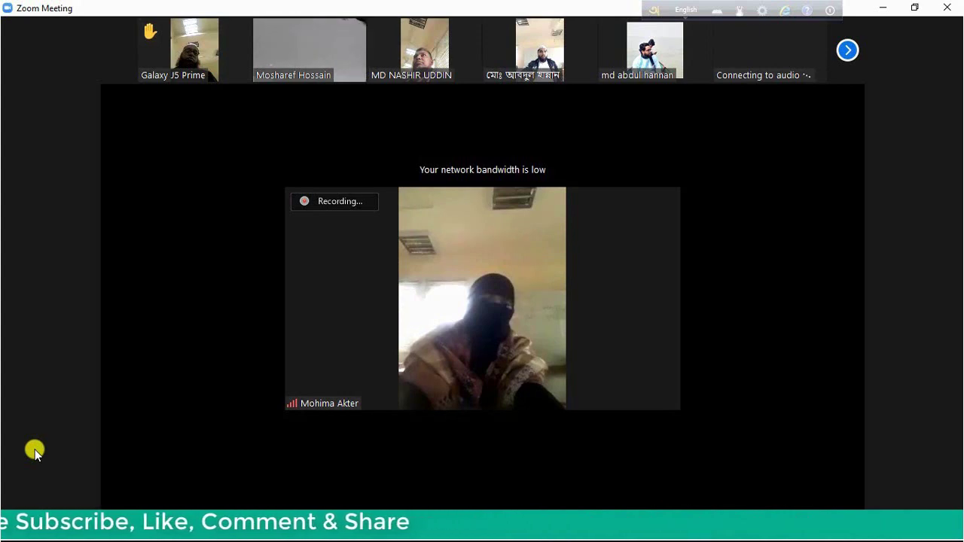
mouse_move(41, 456)
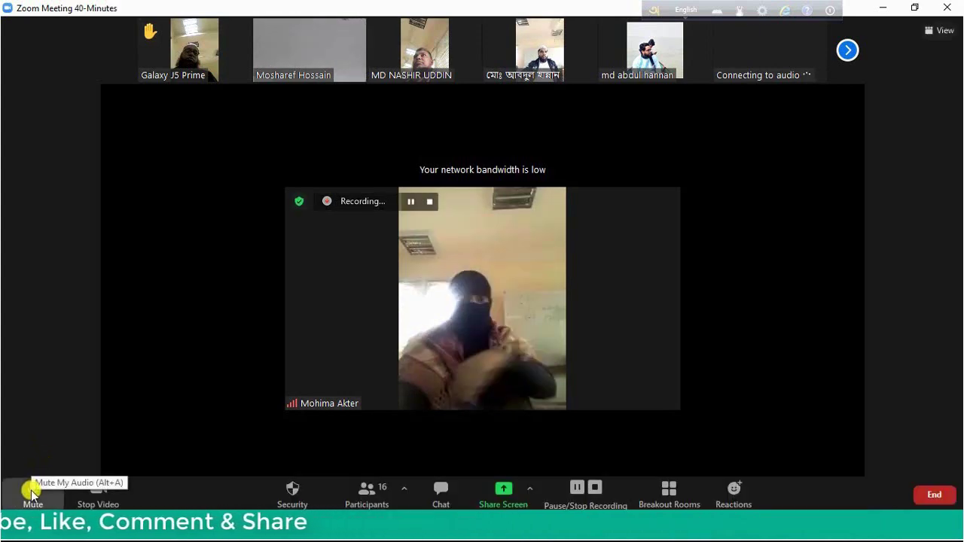
left_click(32, 490)
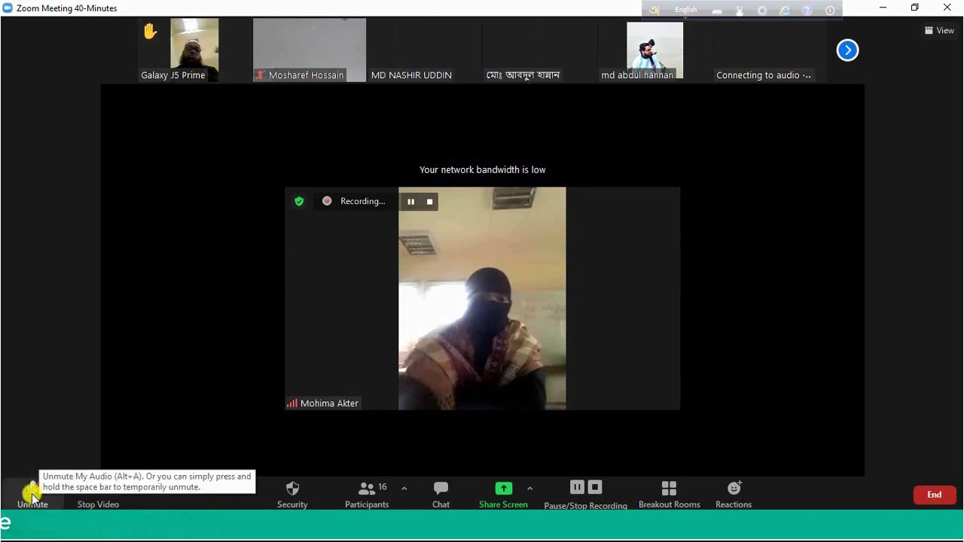
left_click(33, 496)
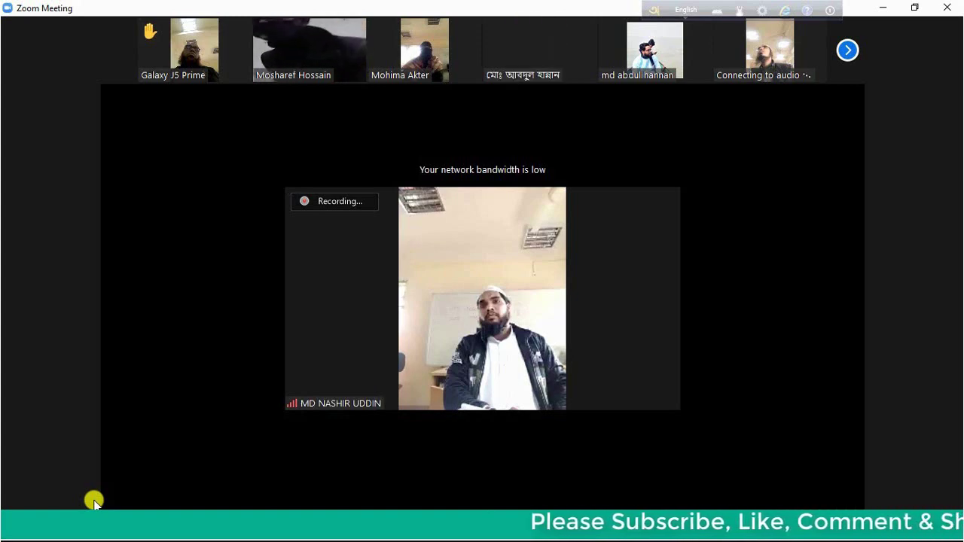
Turn the host's camera off and back on, then show the list of 18 participants
mouse_move(125, 503)
left_click(96, 486)
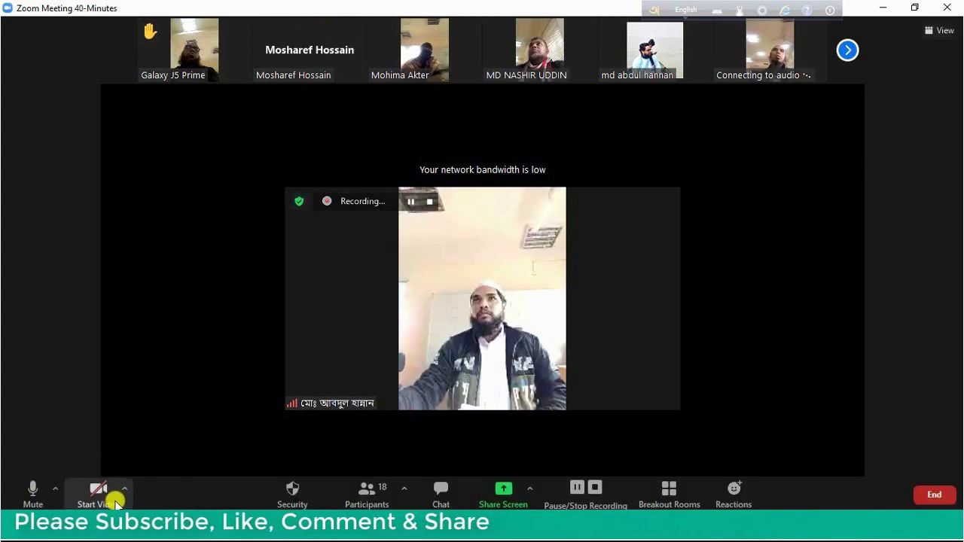
left_click(101, 494)
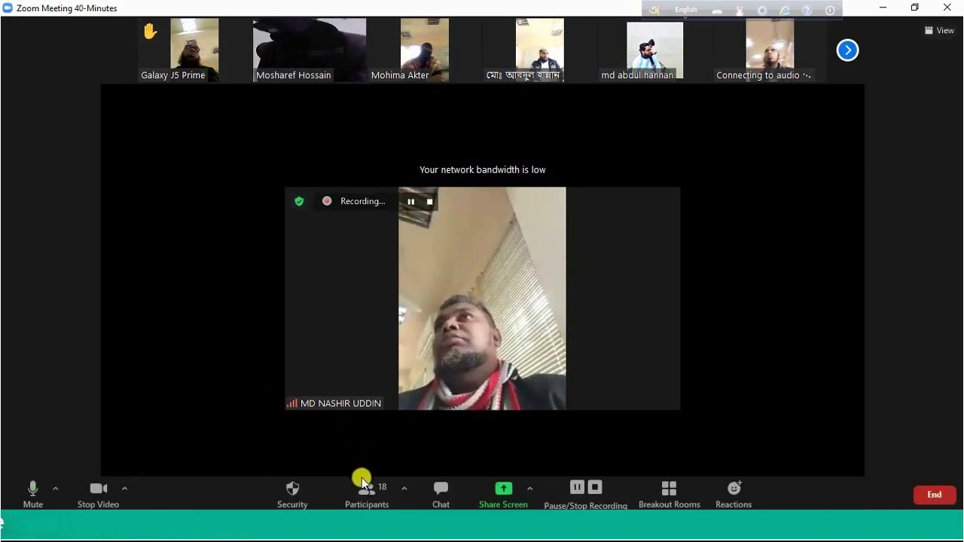
left_click(364, 492)
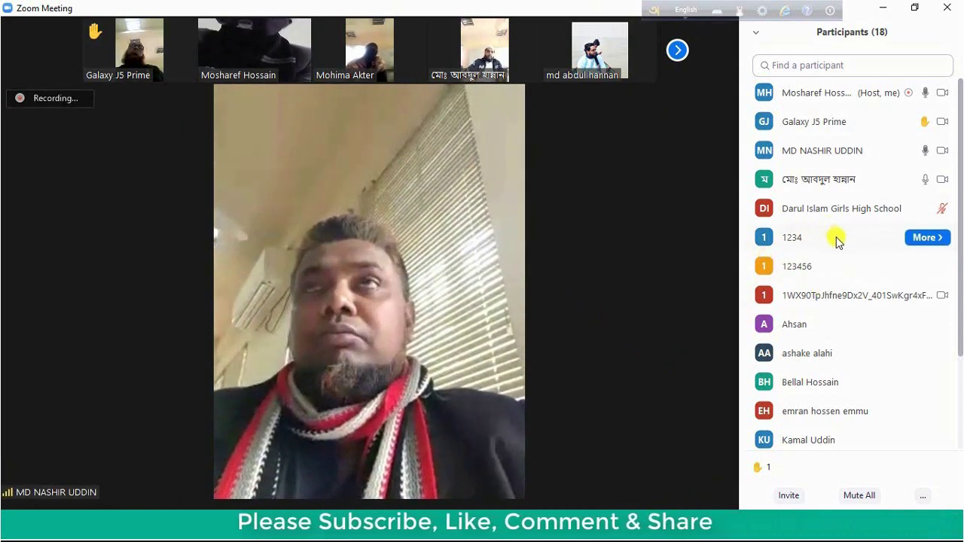
left_click(922, 238)
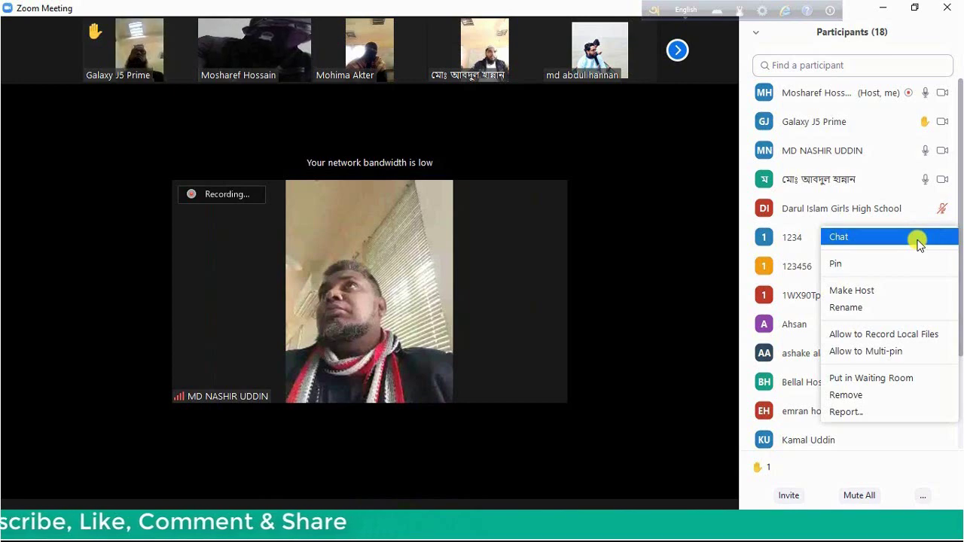
left_click(876, 308)
key("Escape")
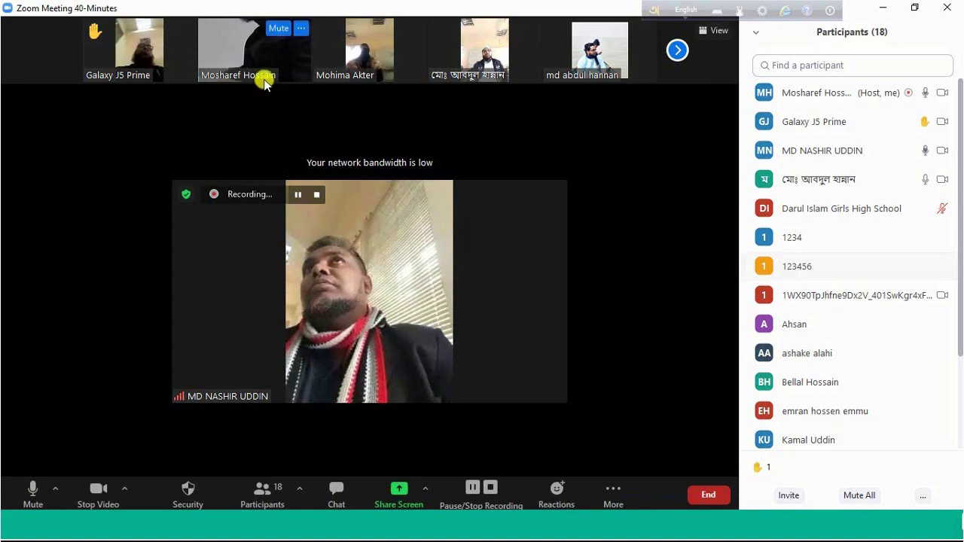
left_click(299, 30)
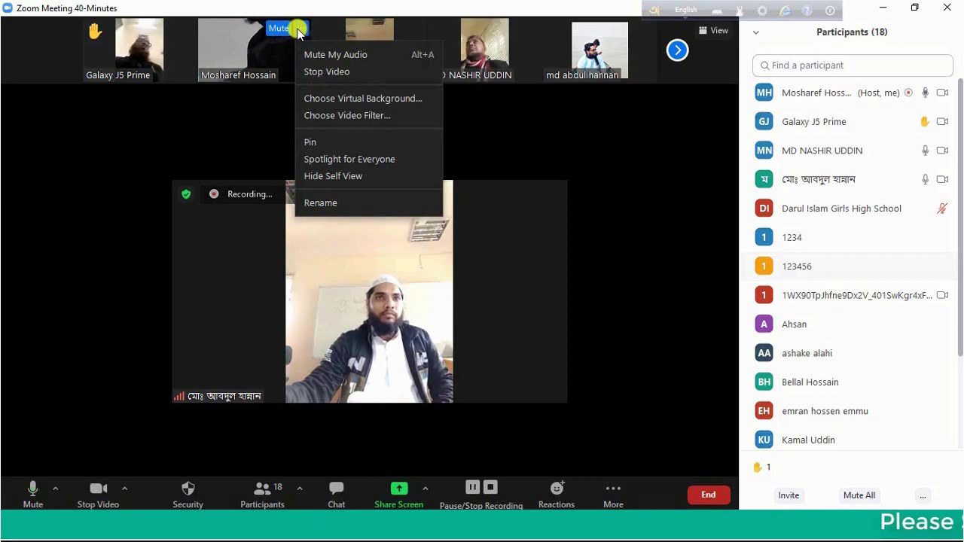
left_click(341, 204)
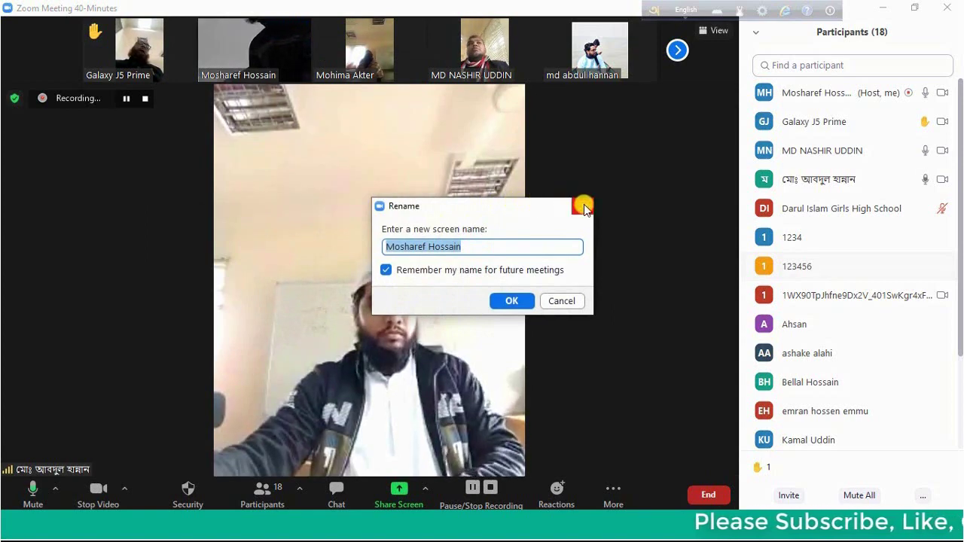
left_click(583, 207)
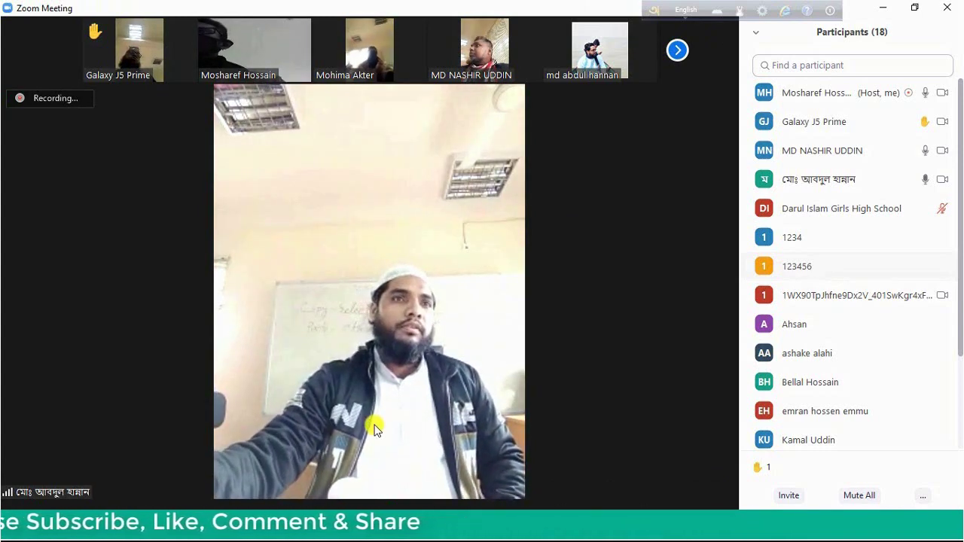
mouse_move(327, 394)
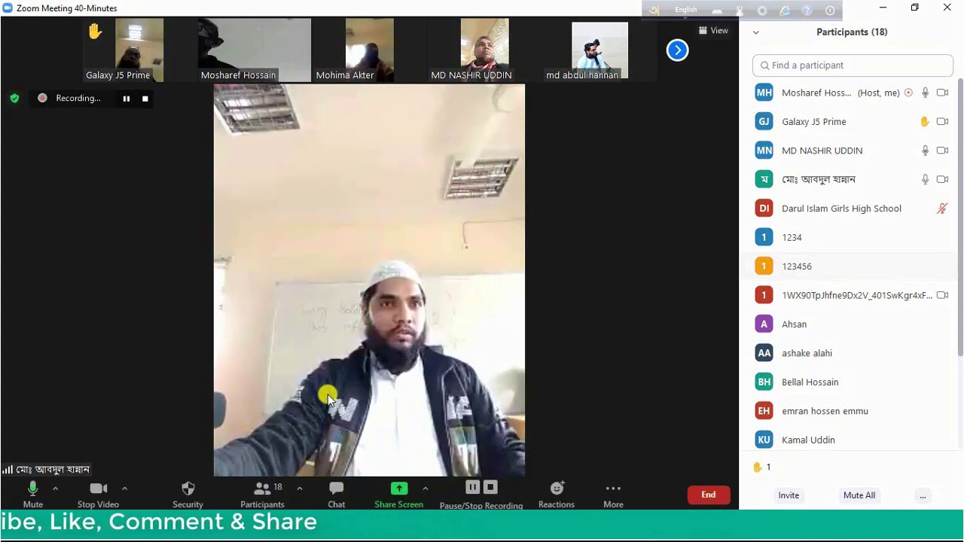
Send the message 'hi' to everyone in the meeting chat
left_click(336, 504)
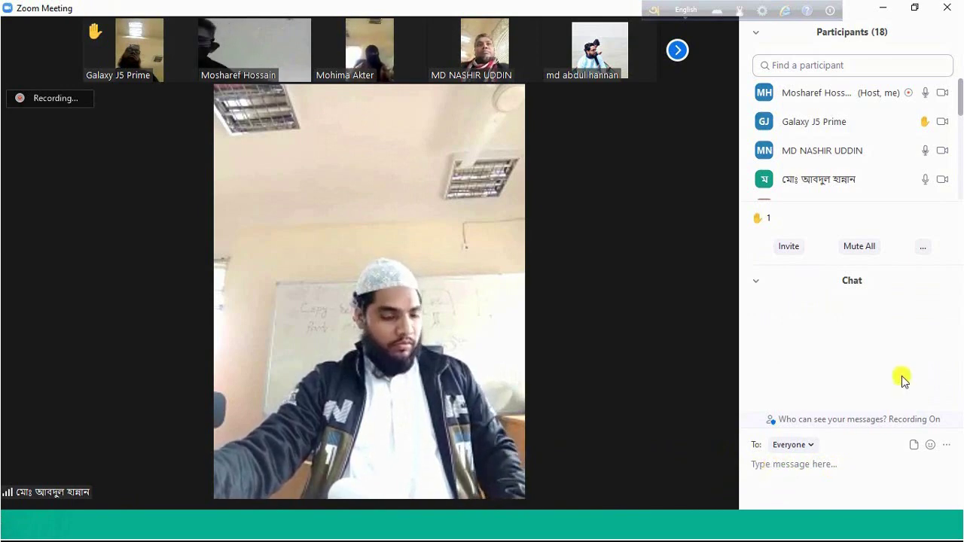
type("hi")
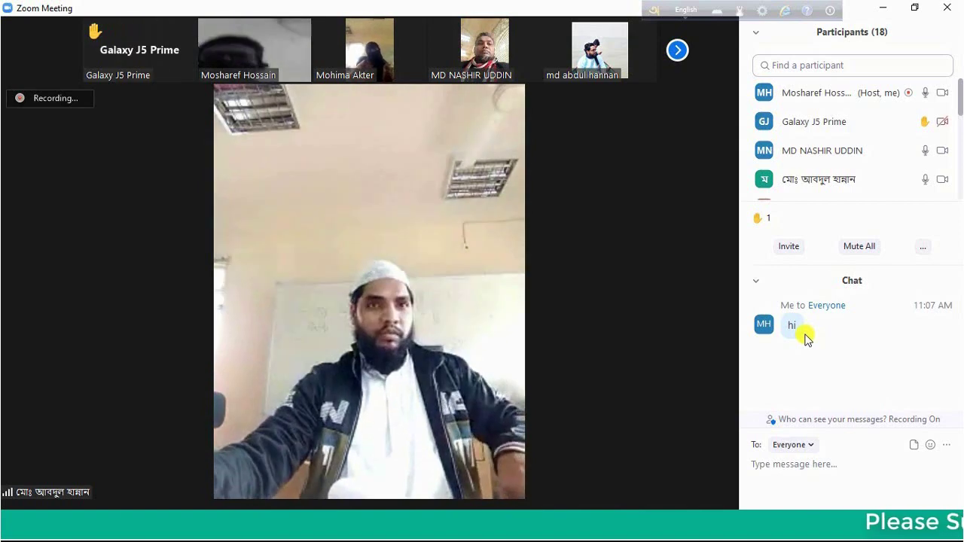
mouse_move(653, 379)
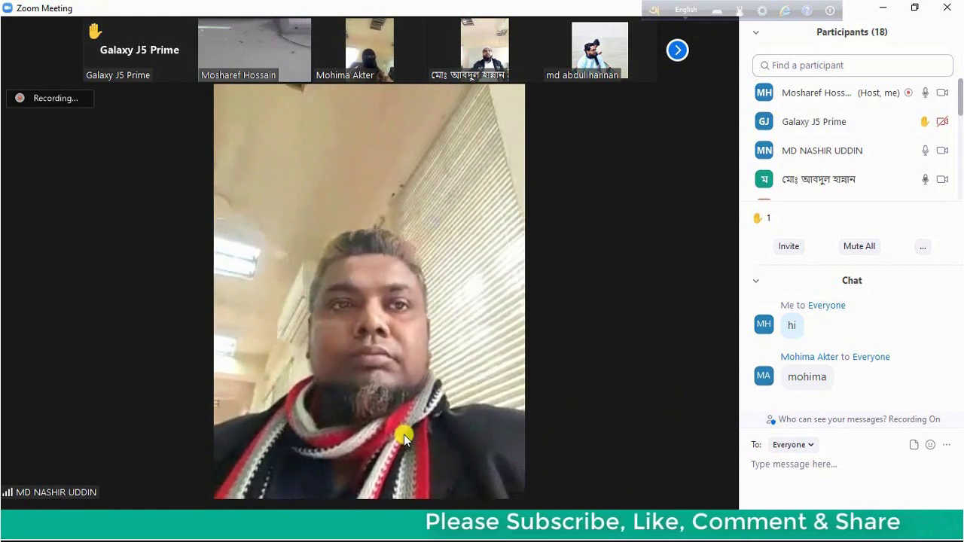
mouse_move(400, 452)
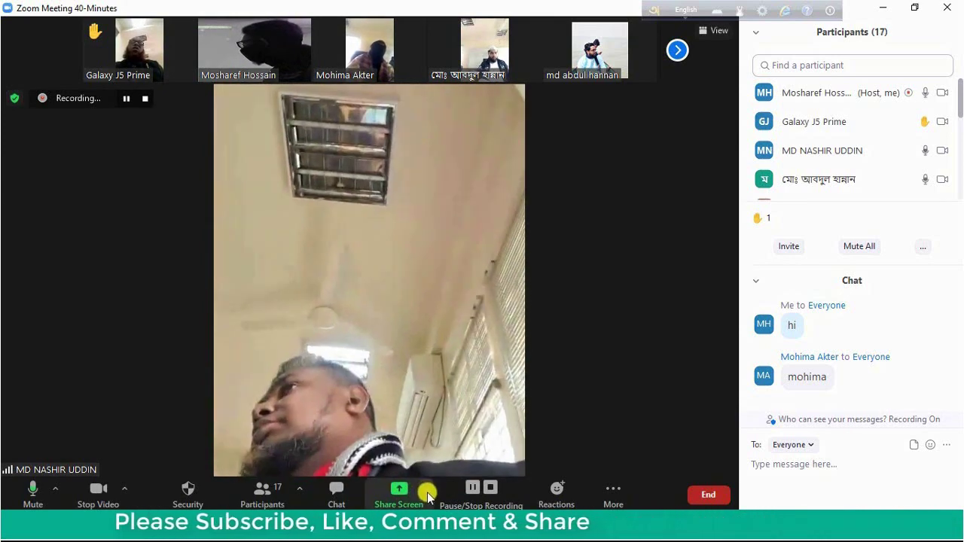
Set screen sharing to 'Multiple participants can share simultaneously'
left_click(426, 495)
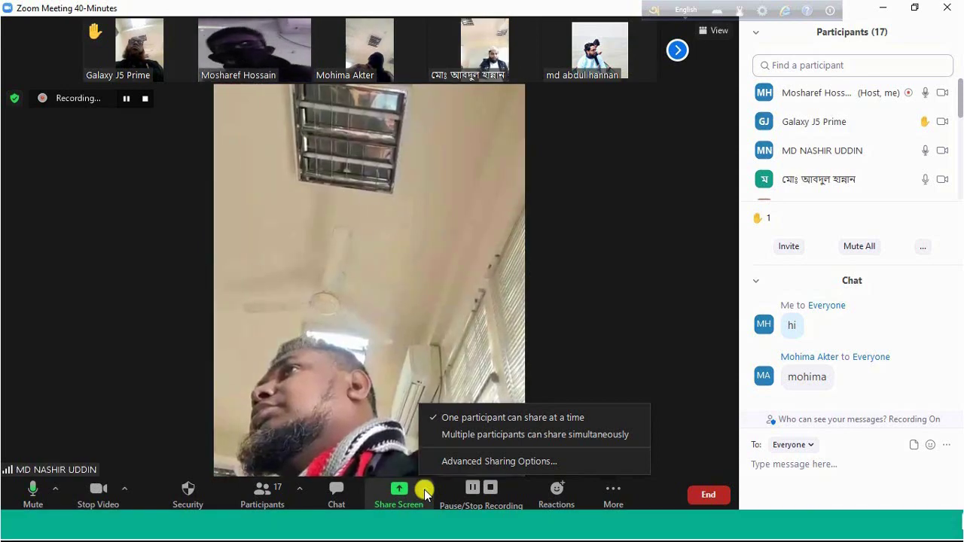
left_click(467, 436)
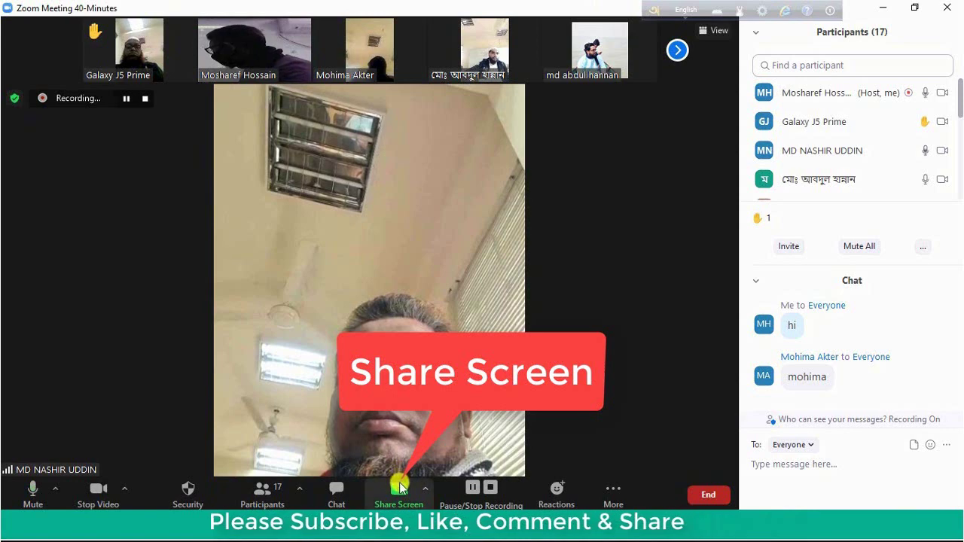
Share the zoom.txt - Notepad window showing the Test Class invitation
left_click(400, 493)
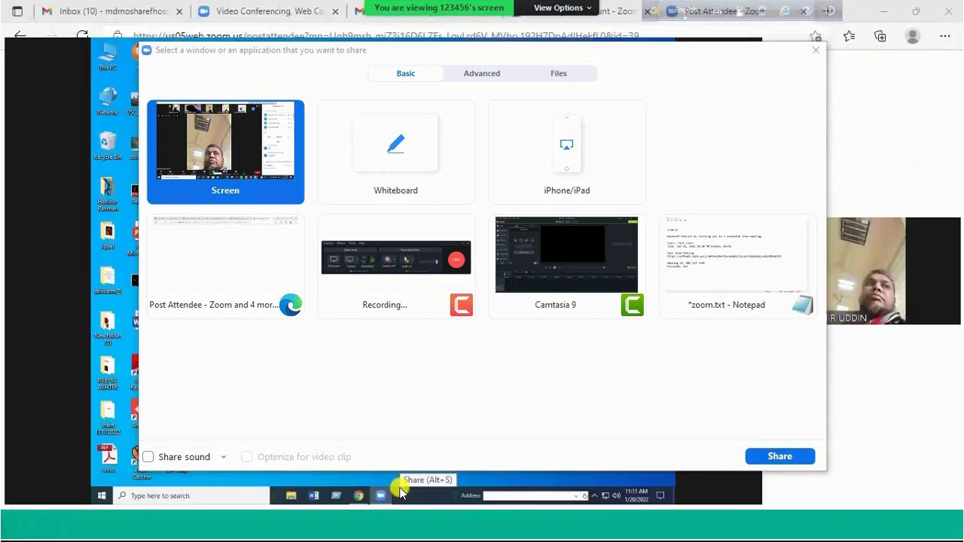
left_click(776, 458)
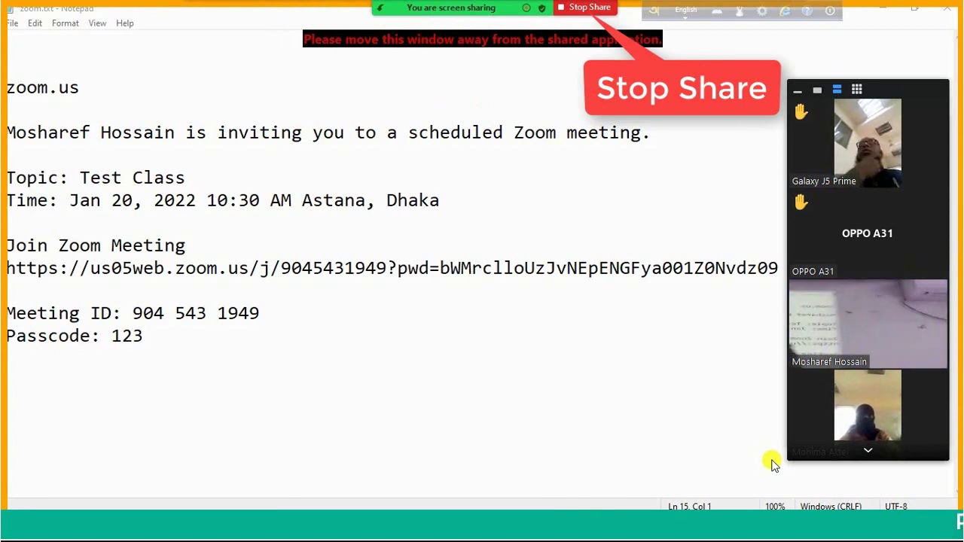
Stop sharing Notepad and share a blank whiteboard in its place
left_click(582, 10)
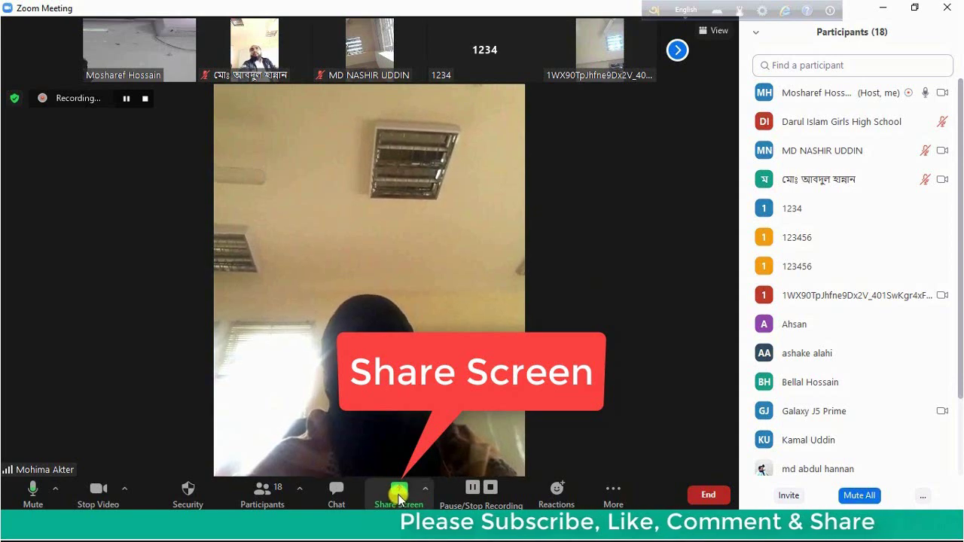
left_click(399, 499)
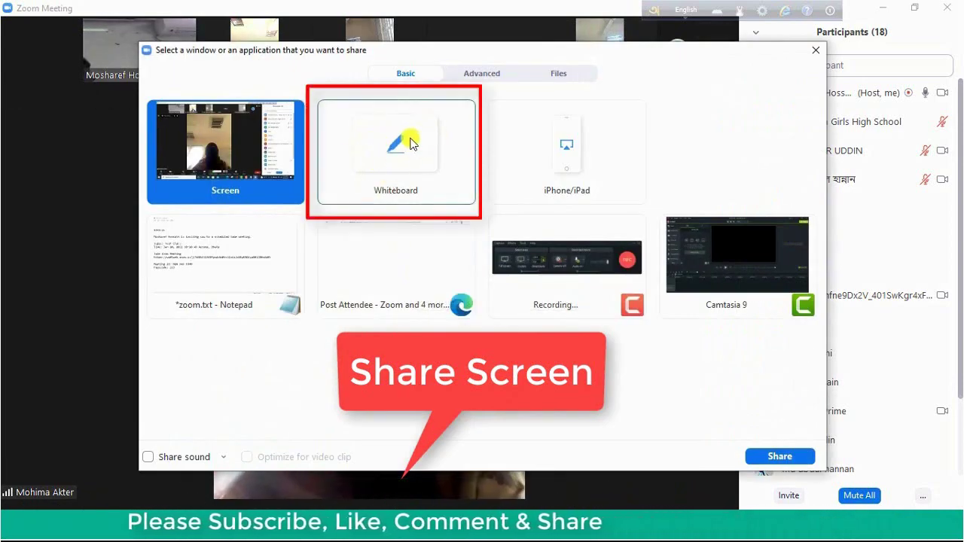
left_click(408, 143)
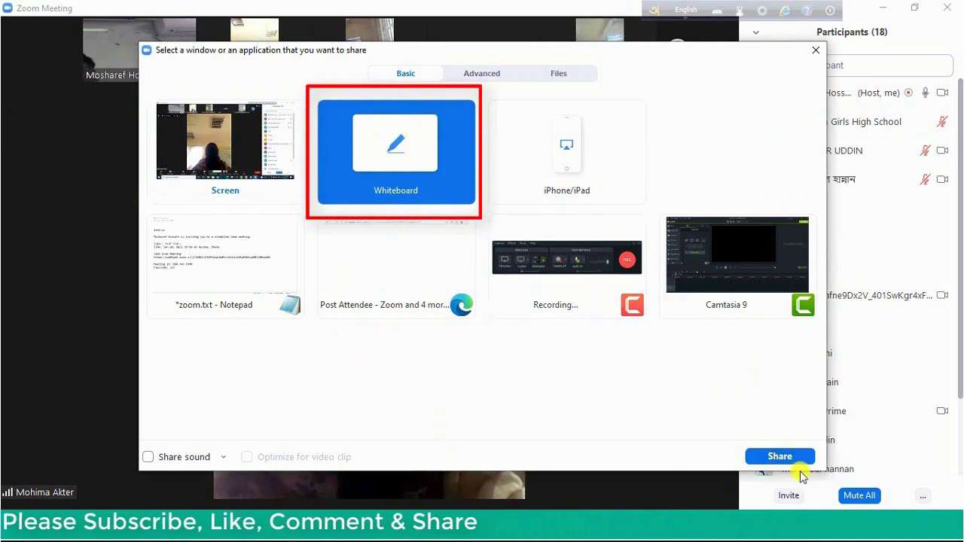
left_click(779, 456)
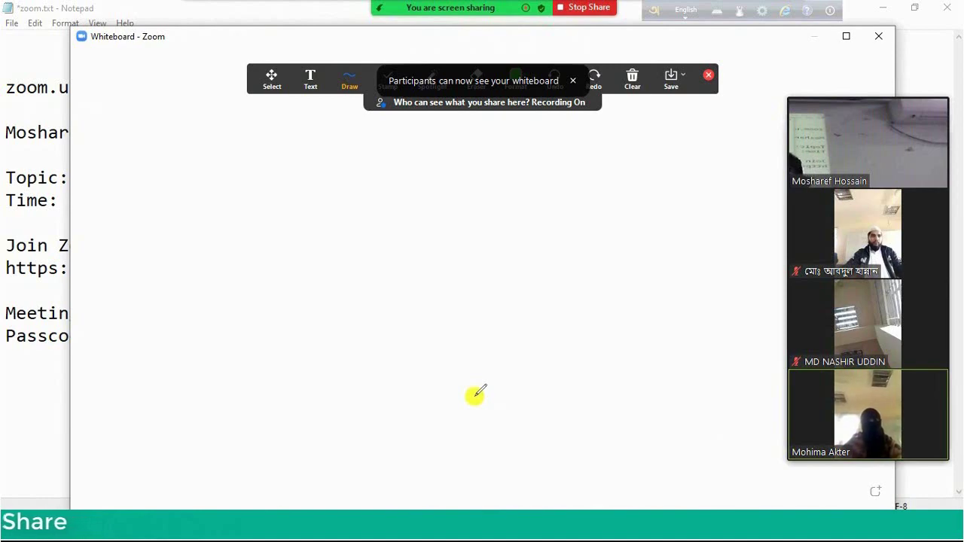
Draw a green hollow circle on the left side of the whiteboard
left_click(347, 85)
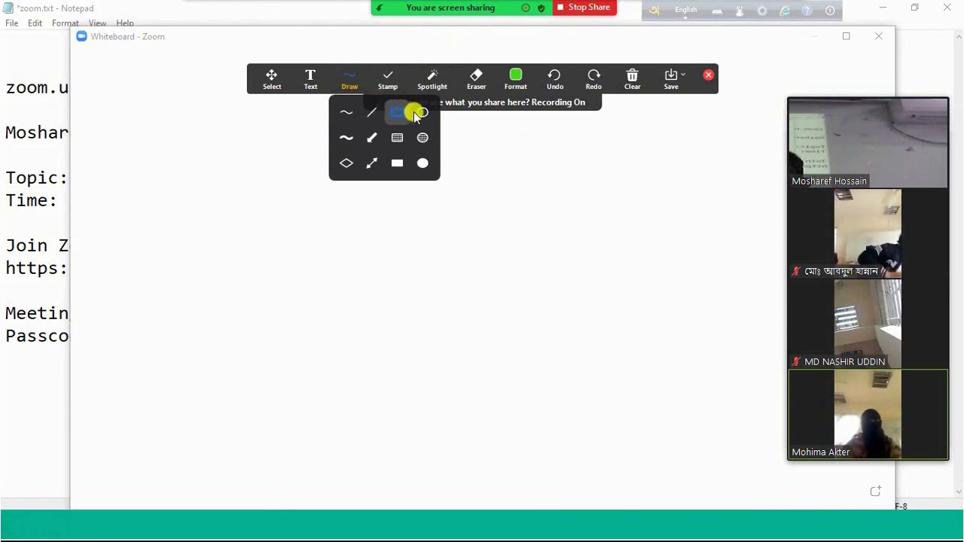
left_click(350, 83)
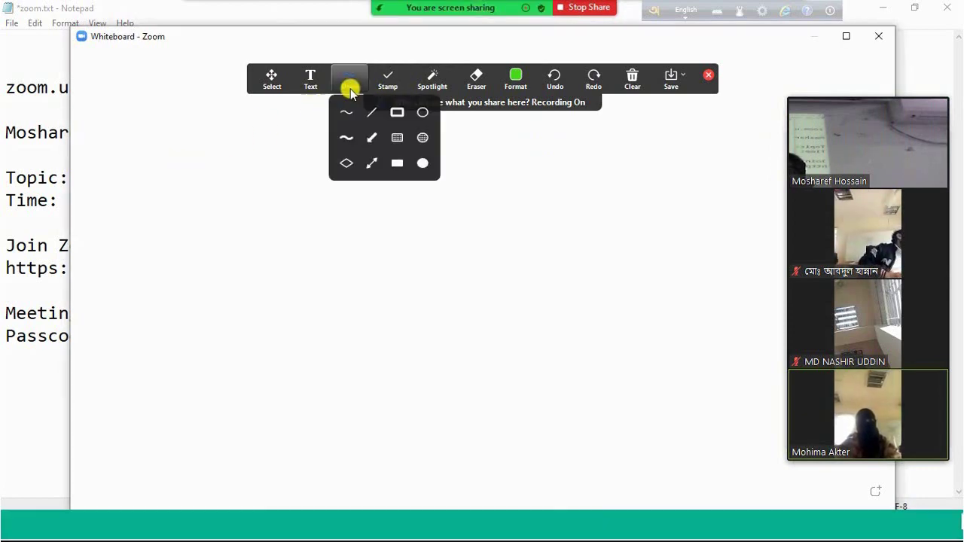
left_click(419, 114)
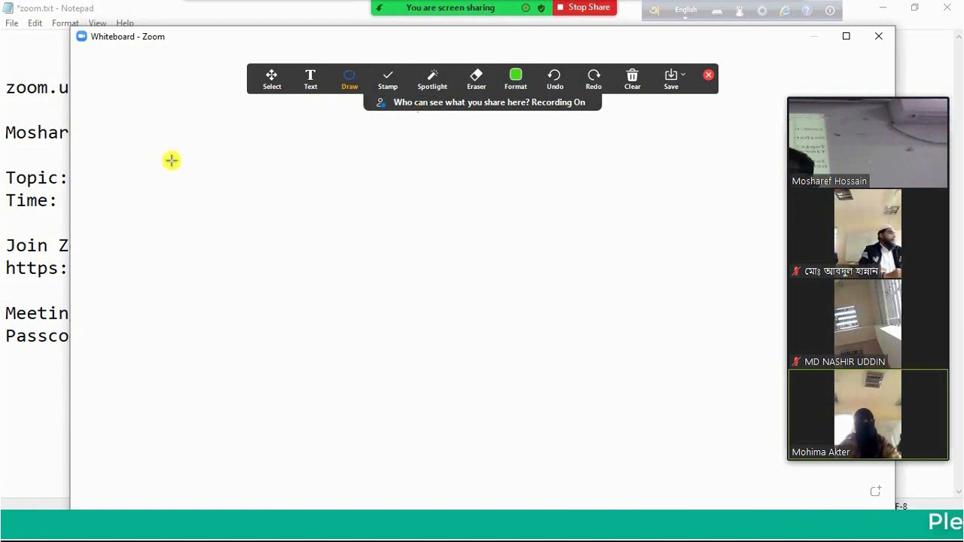
left_click_drag(171, 160, 295, 281)
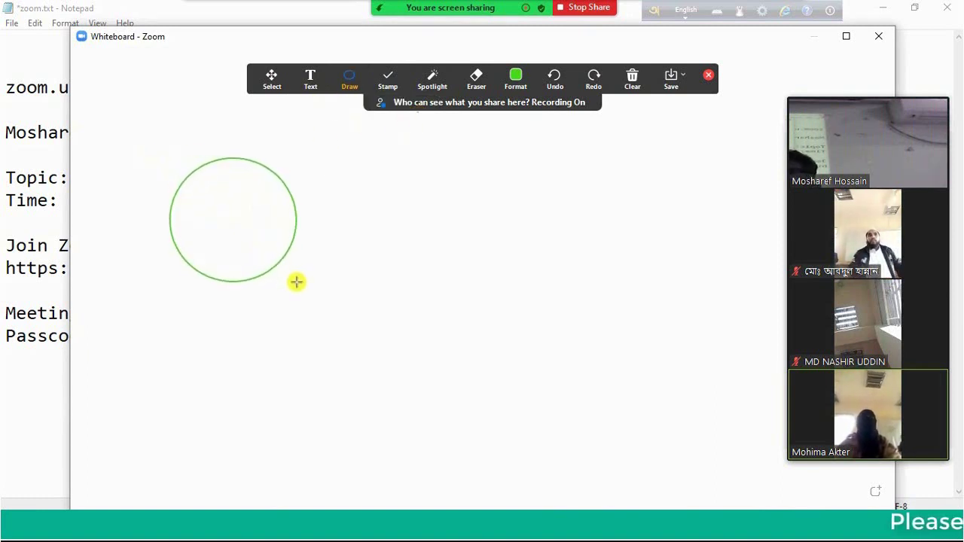
Draw a red arrow pointing at the circle's upper-right edge
left_click(355, 86)
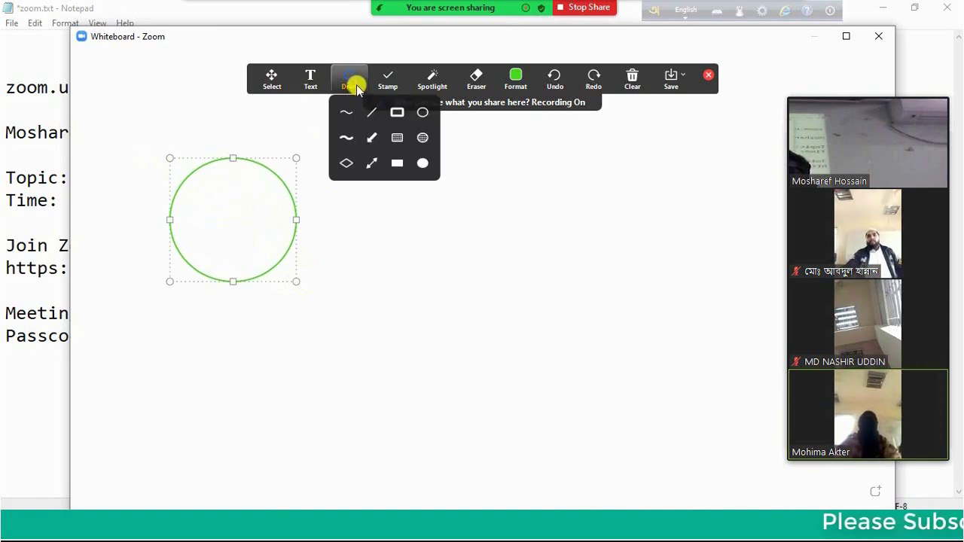
left_click(373, 137)
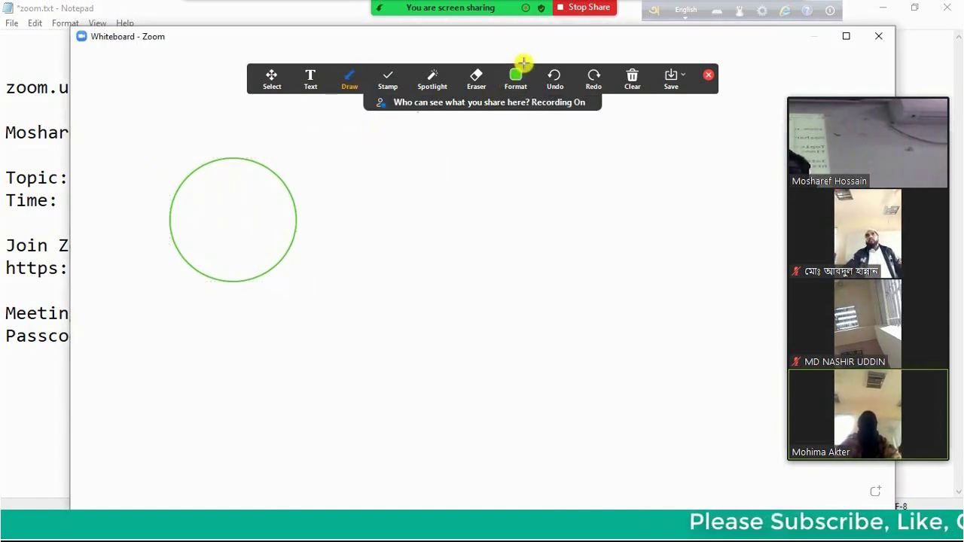
mouse_move(513, 82)
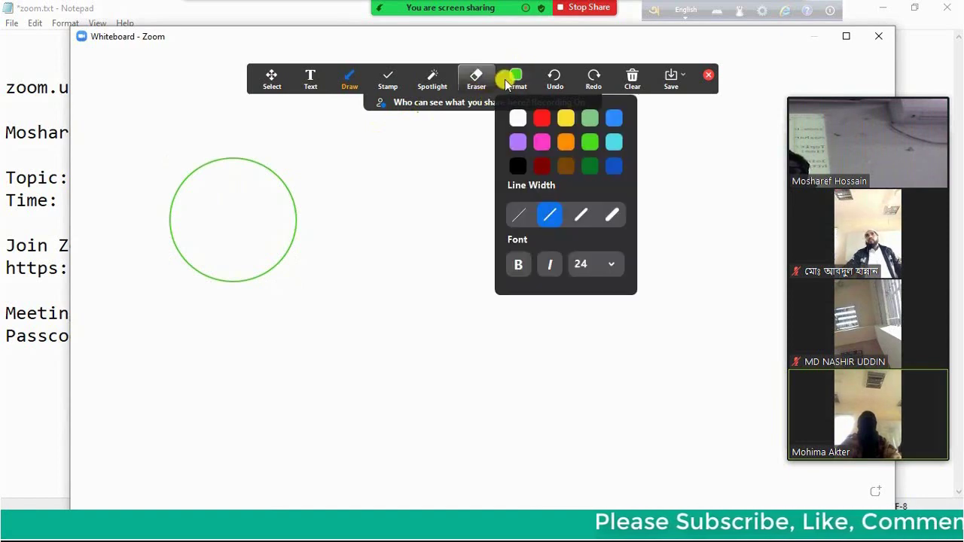
left_click(540, 119)
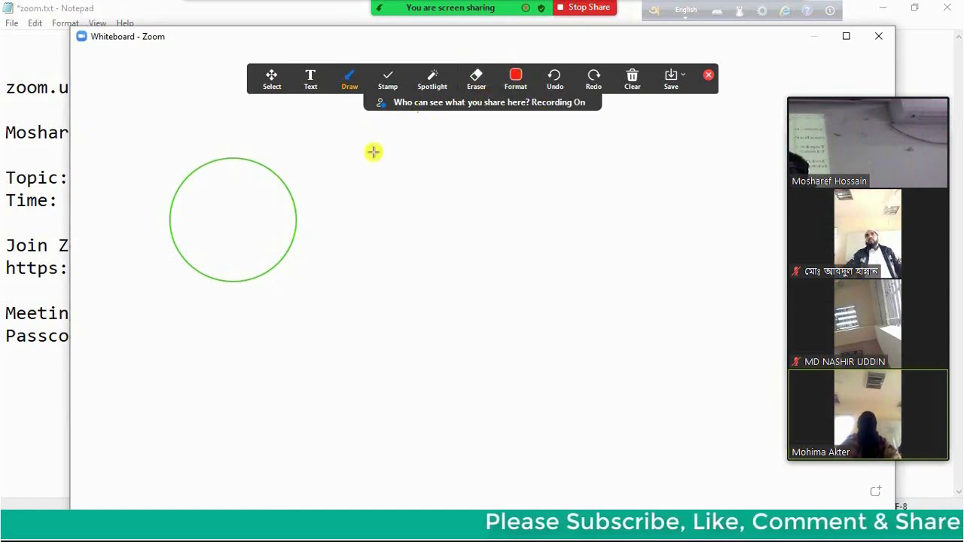
left_click_drag(353, 142, 292, 195)
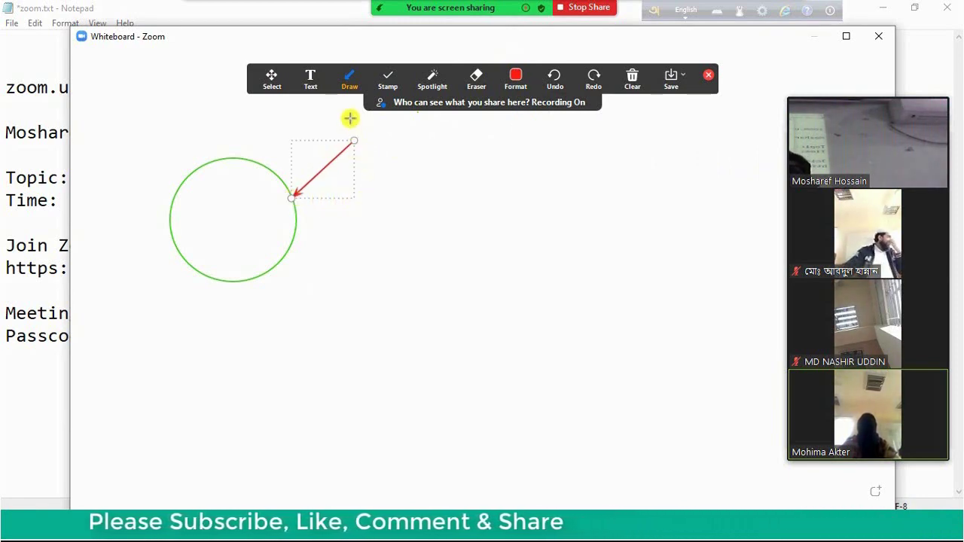
left_click(351, 81)
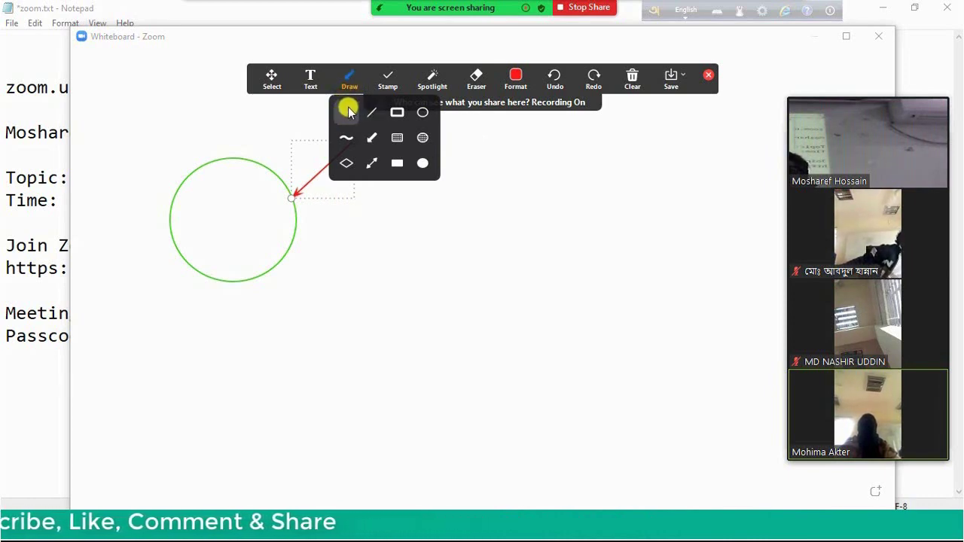
left_click(340, 116)
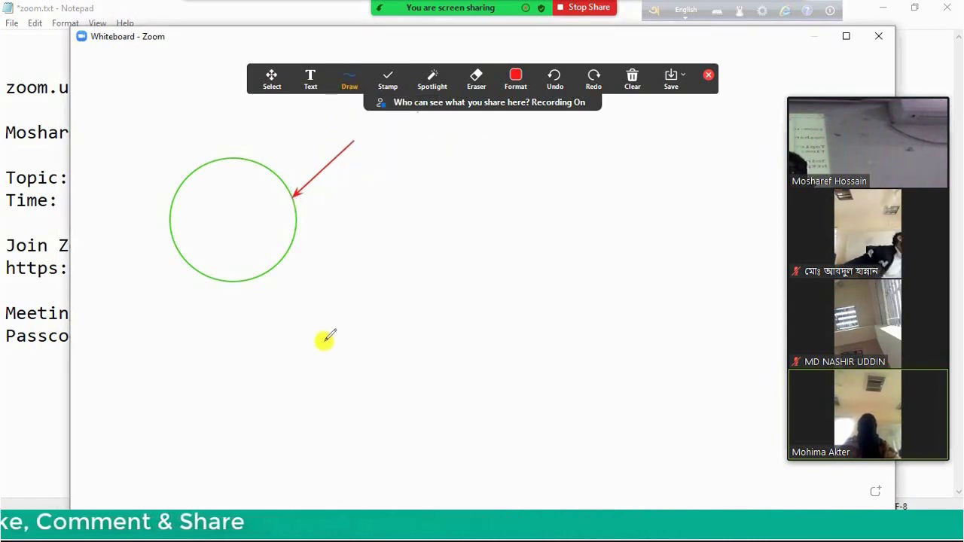
Handwrite '2x + x = 3x' in red, plus a freehand squiggle and a blob
left_click_drag(324, 340, 339, 325)
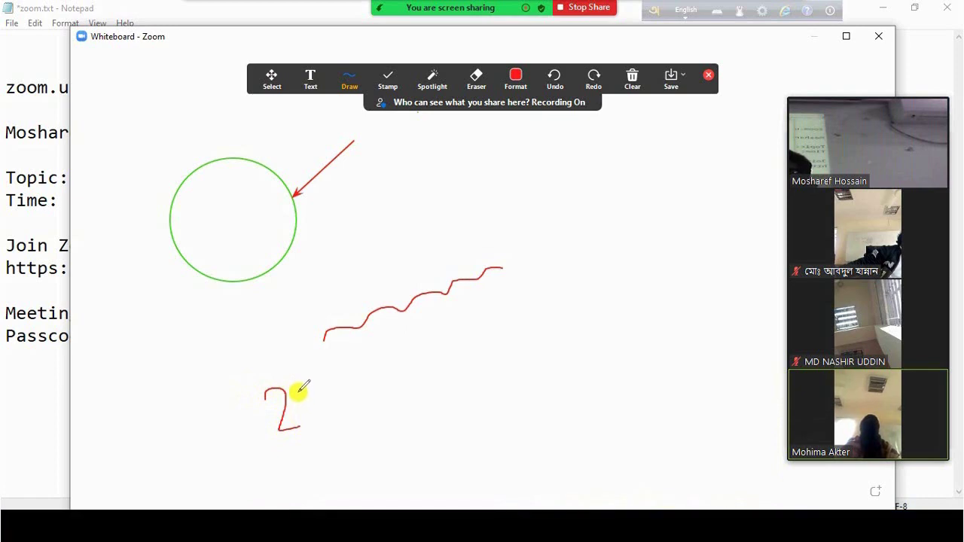
left_click_drag(312, 410, 310, 393)
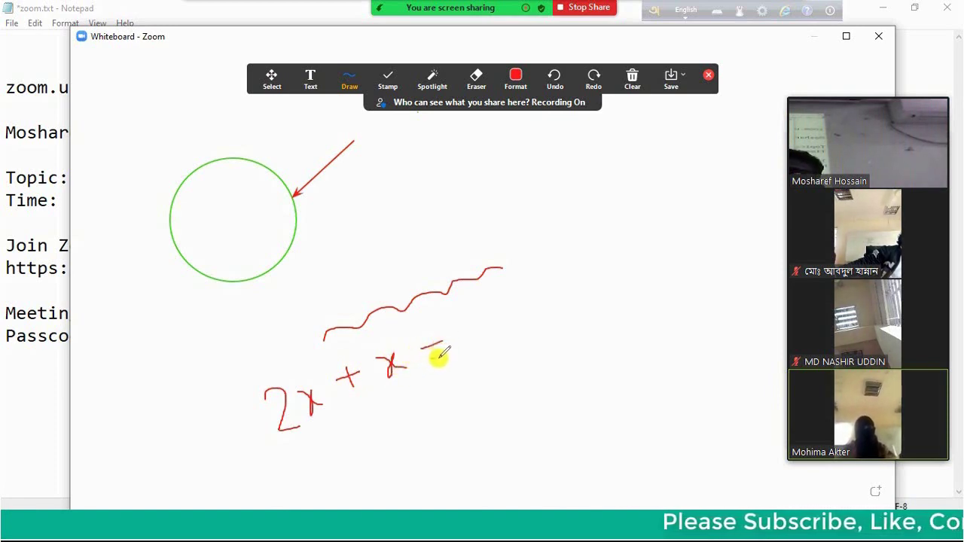
left_click_drag(432, 359, 447, 354)
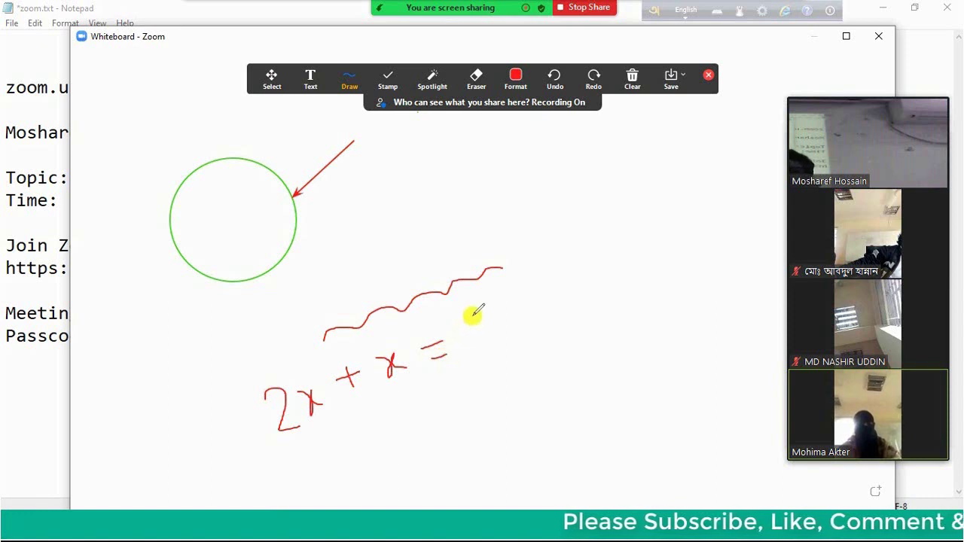
mouse_move(467, 314)
left_mouse_down()
mouse_move(501, 332)
mouse_move(472, 344)
left_mouse_up()
mouse_move(501, 314)
left_mouse_down()
mouse_move(520, 315)
mouse_move(517, 296)
mouse_move(533, 321)
left_mouse_up()
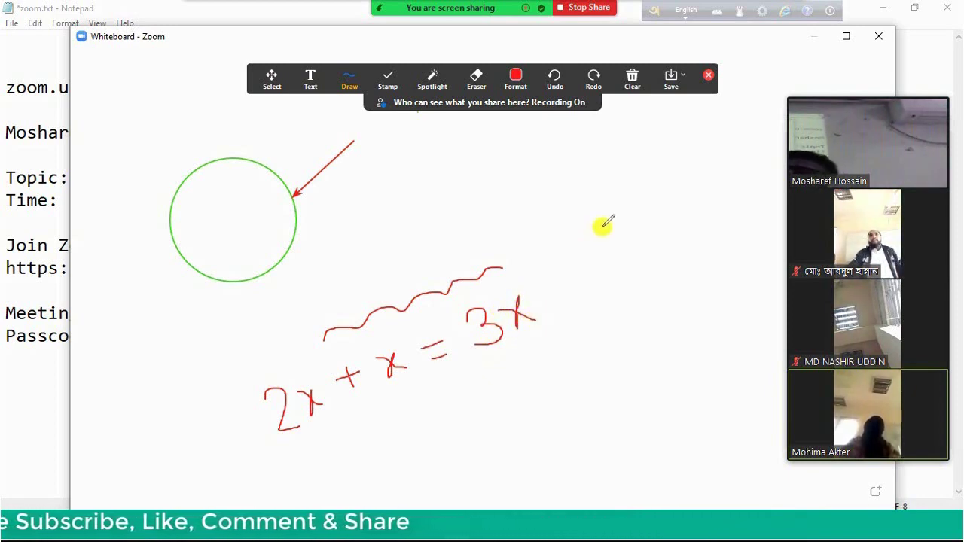
mouse_move(603, 225)
left_mouse_down()
mouse_move(552, 219)
mouse_move(598, 178)
mouse_move(620, 198)
mouse_move(671, 188)
mouse_move(678, 202)
left_mouse_up()
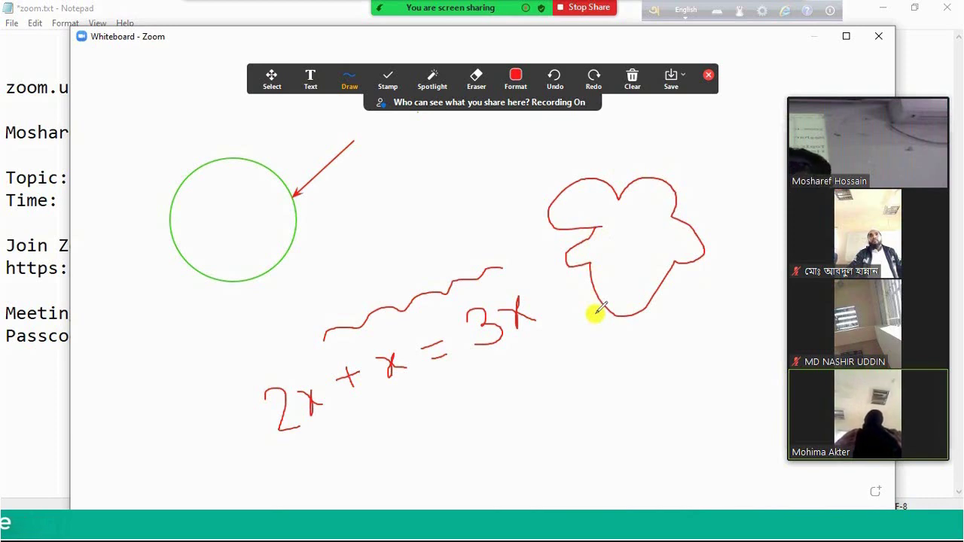
Erase the squiggle and the handwritten '3x' answer with the eraser
left_click(477, 80)
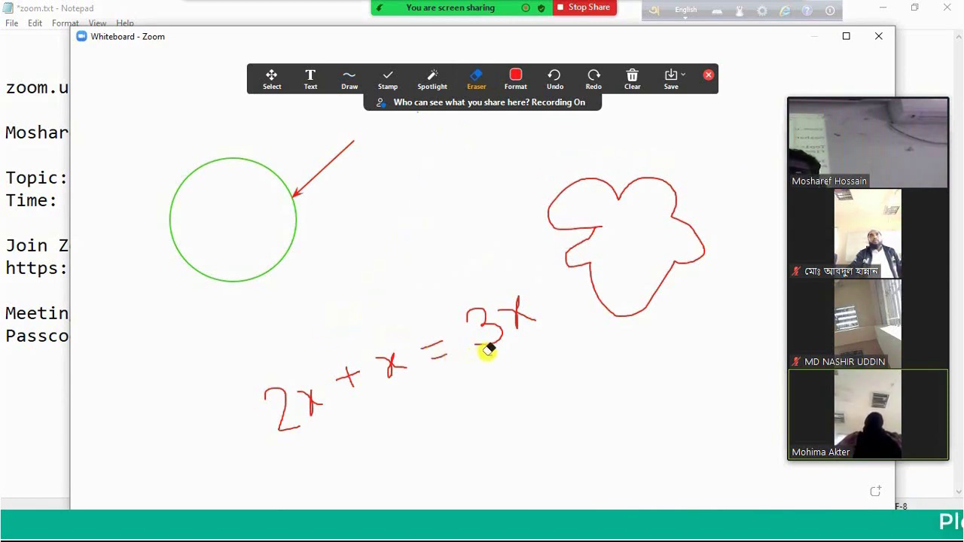
left_click(512, 317)
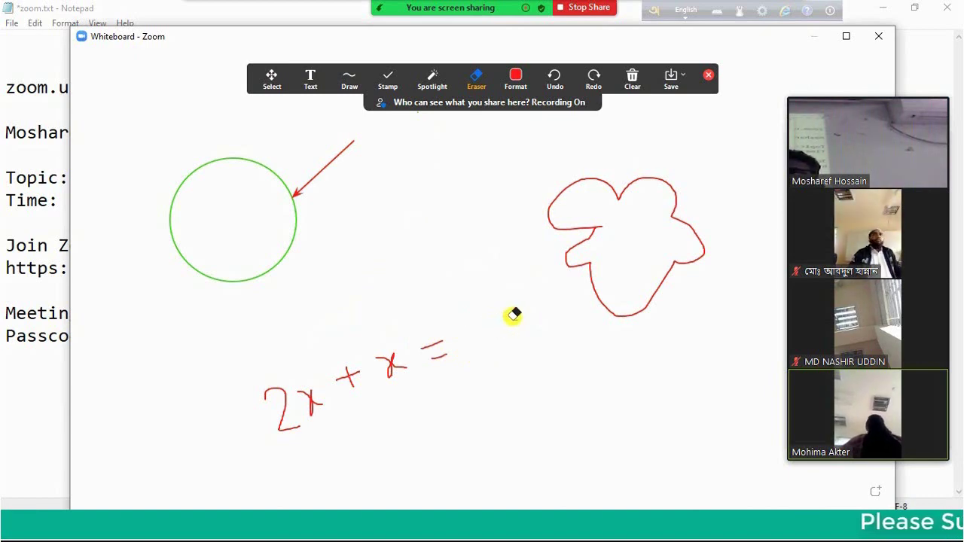
left_click(635, 81)
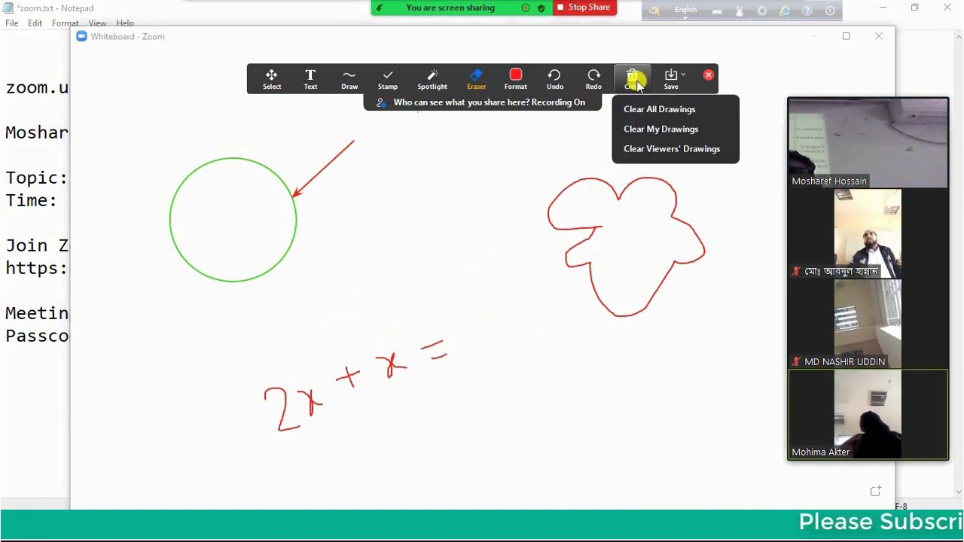
Clear all drawings from the whiteboard, leaving it blank
left_click(669, 109)
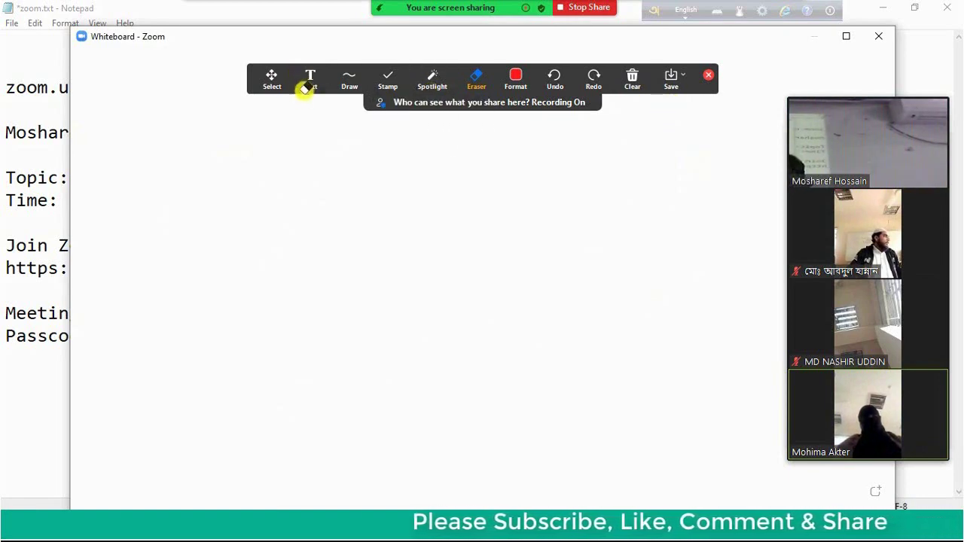
left_click(309, 80)
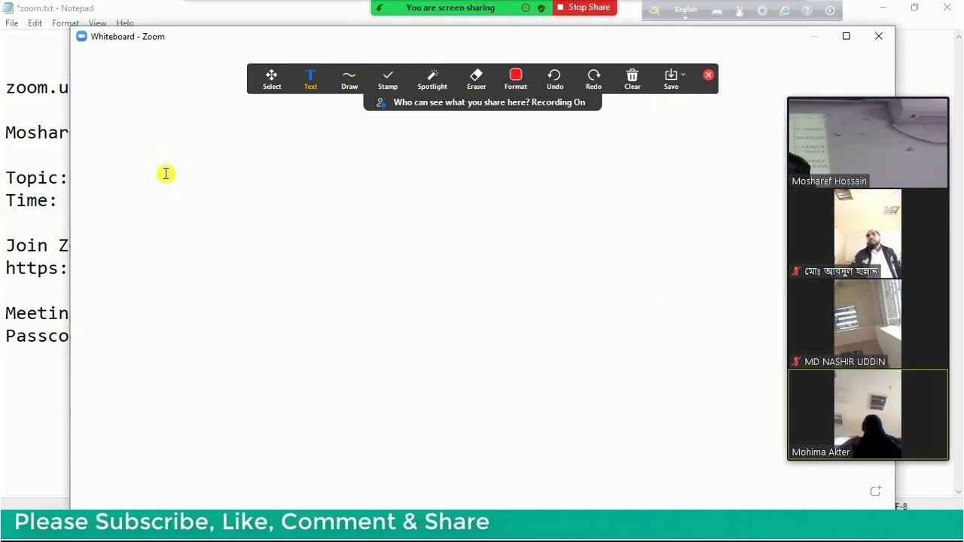
Type 'আমার সোনার বাংলা' and, on a new line, 'আমি তোমায় ভালোবাসি' in Bangla
left_click(166, 174)
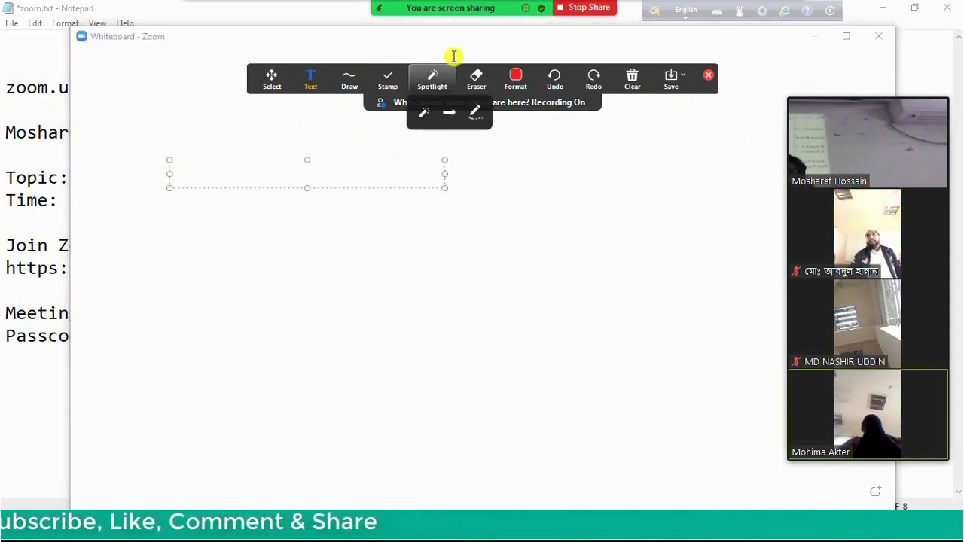
left_click(686, 9)
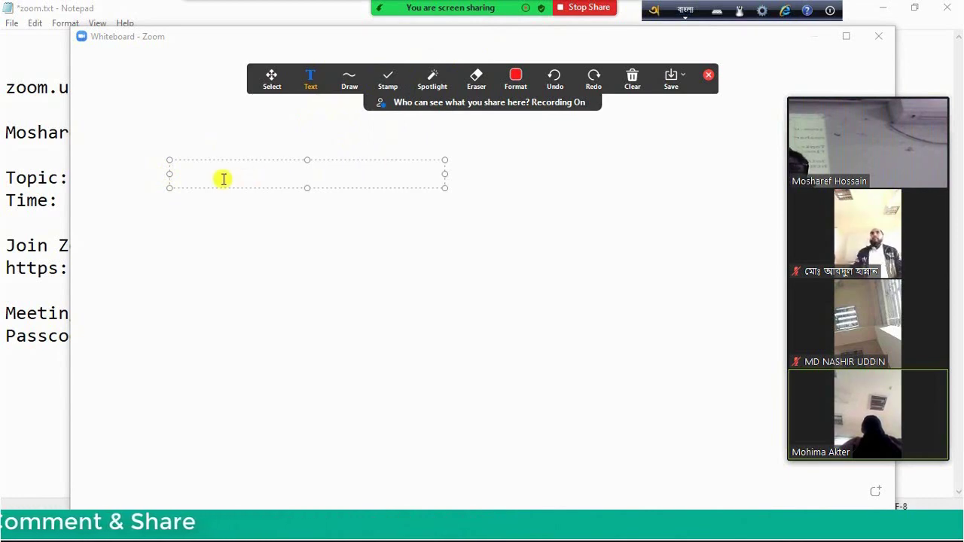
type("amar sOn")
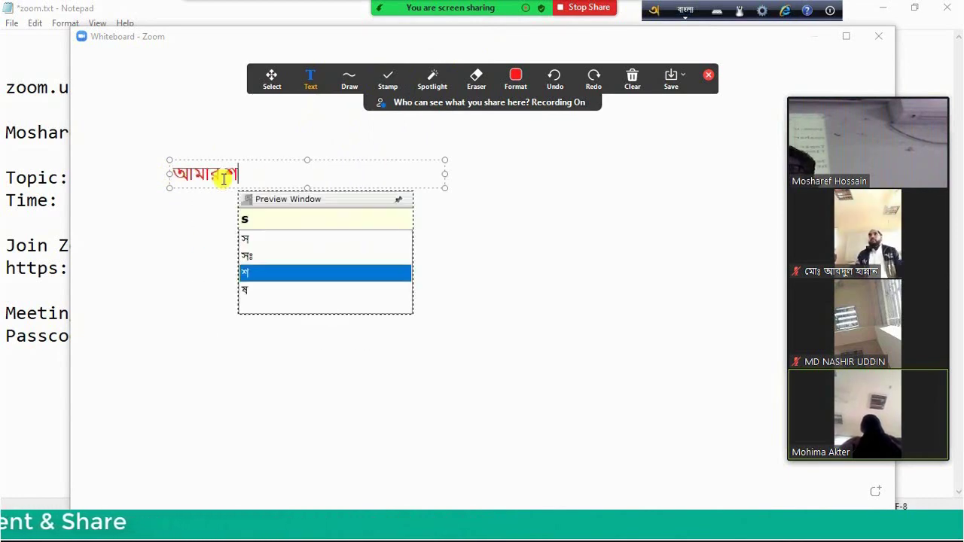
type("ar ban")
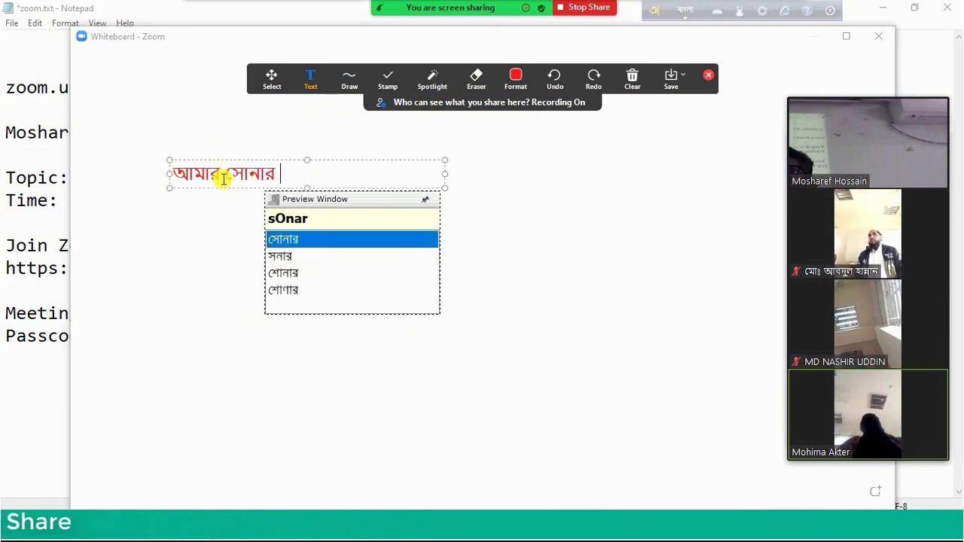
type("gla")
key("Return")
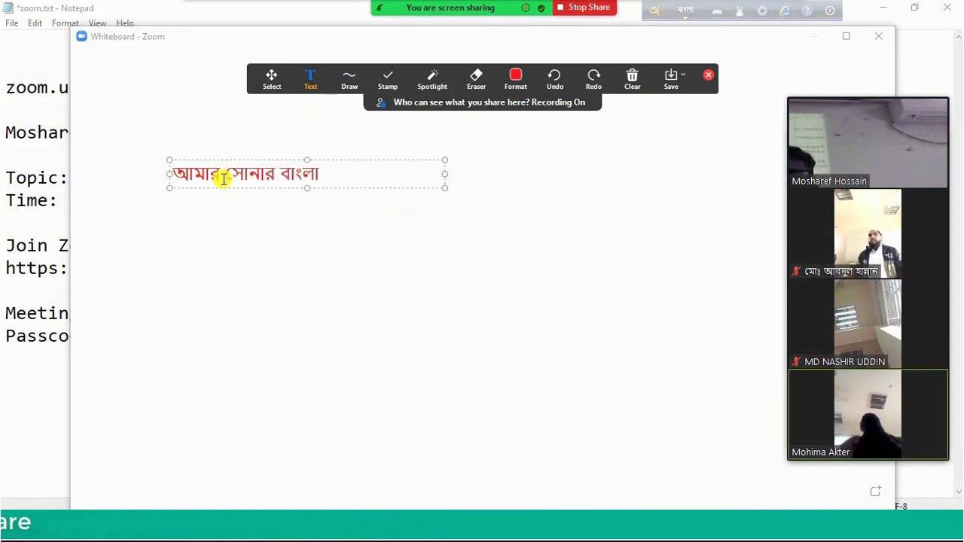
type("ami tOmay ")
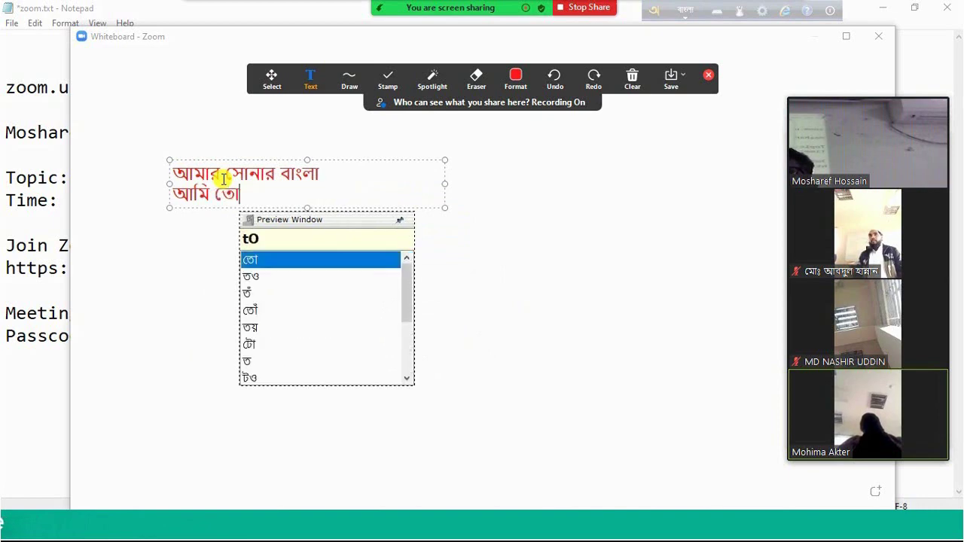
type("bhalObas")
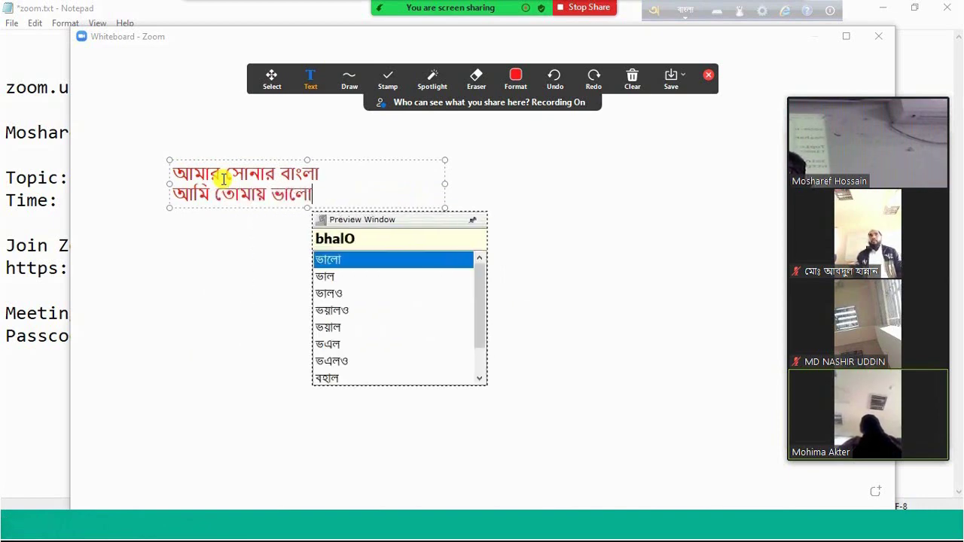
type("o")
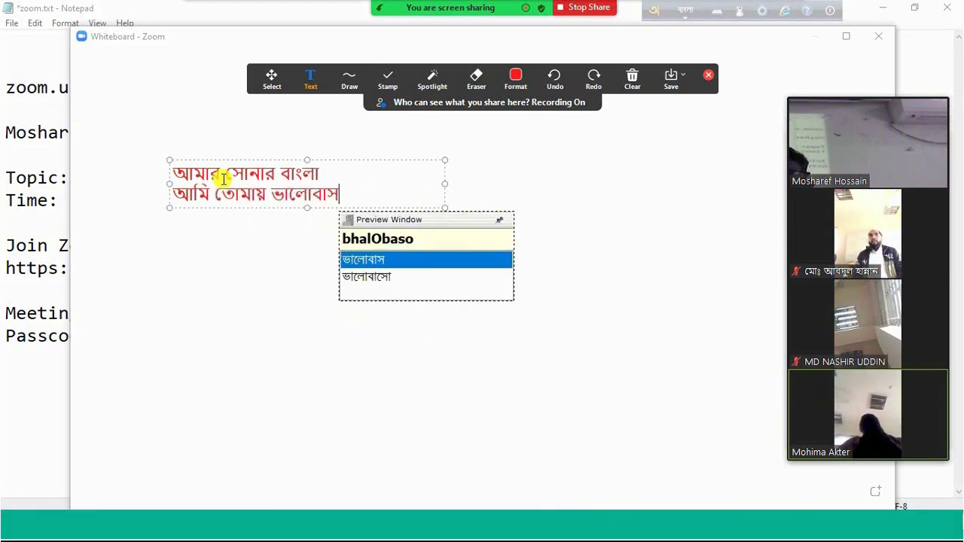
key("BackSpace")
type("i")
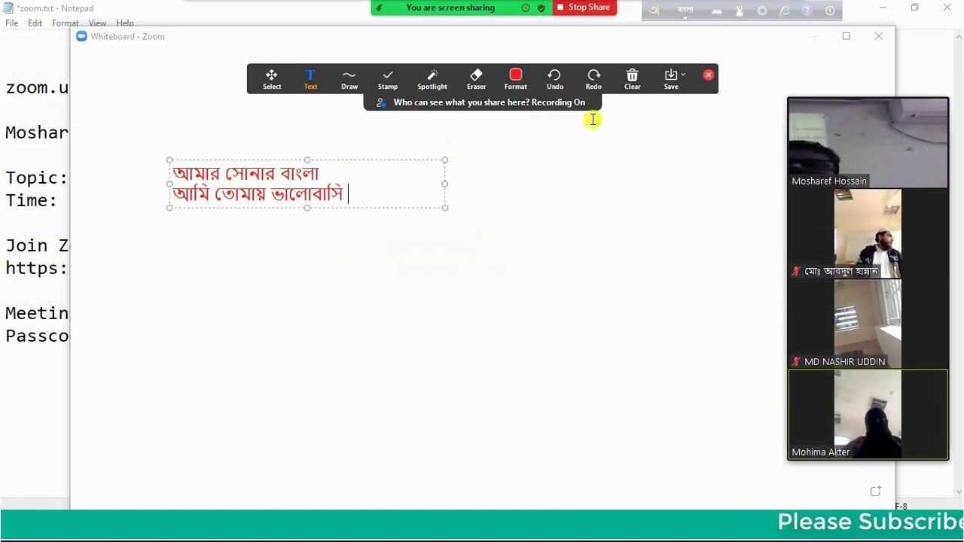
left_click(633, 79)
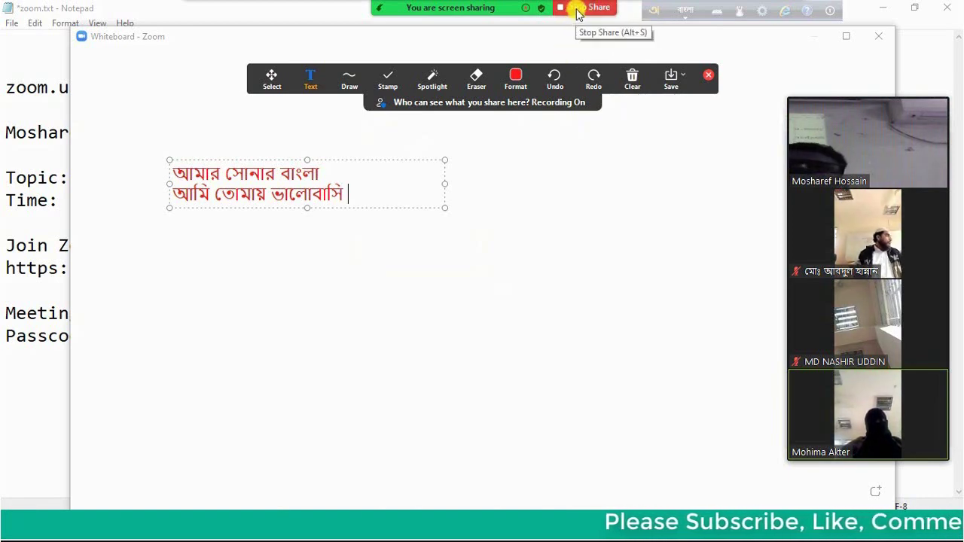
Stop the whiteboard share and check the Share Screen options so the participant can present slides
left_click(578, 7)
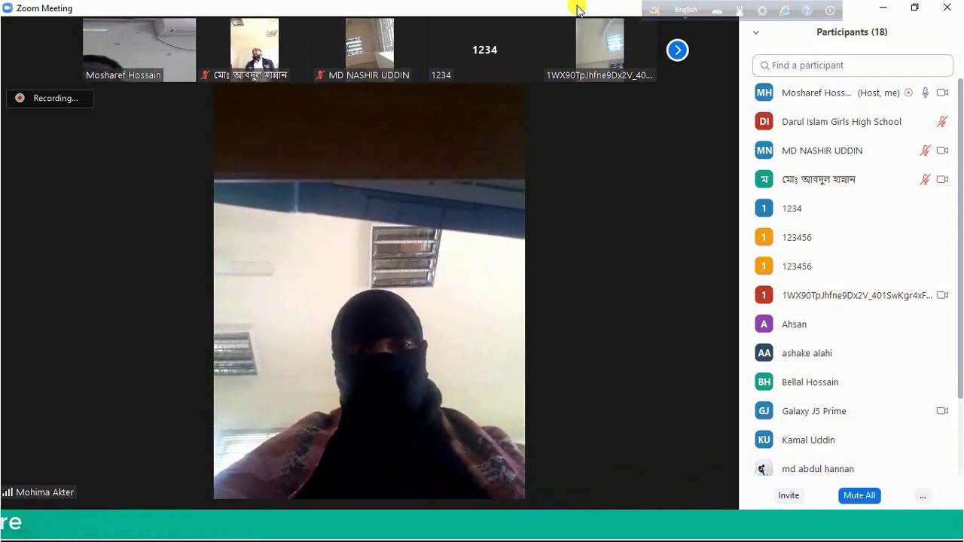
mouse_move(554, 354)
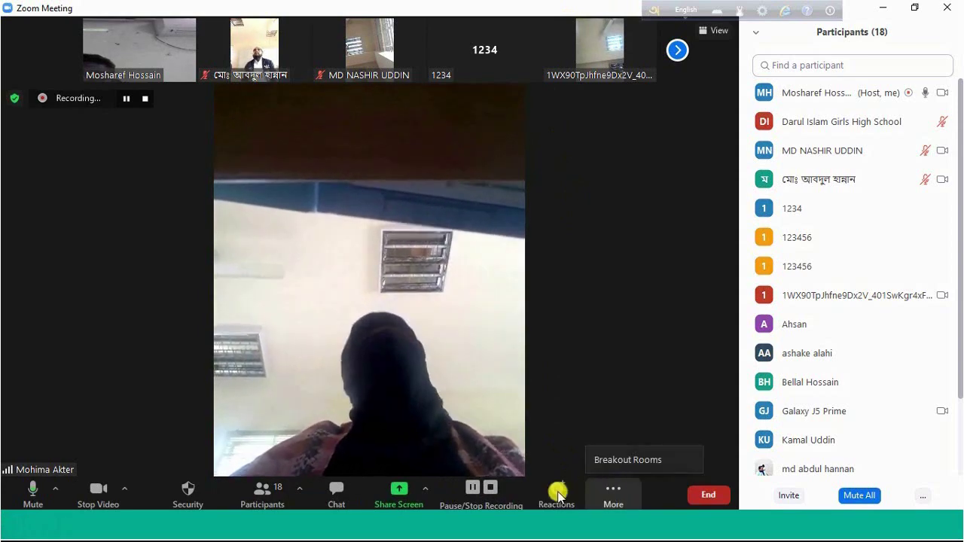
left_click(427, 494)
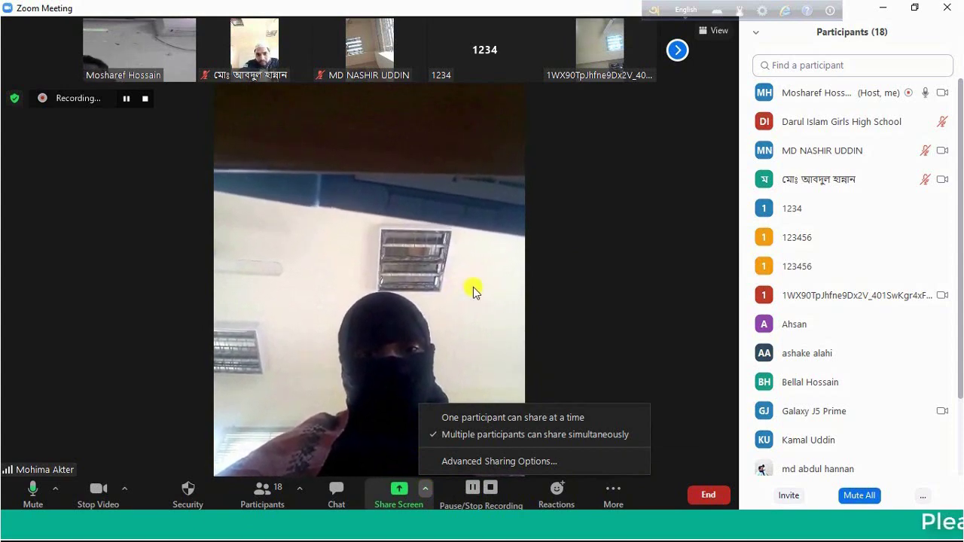
left_click(577, 292)
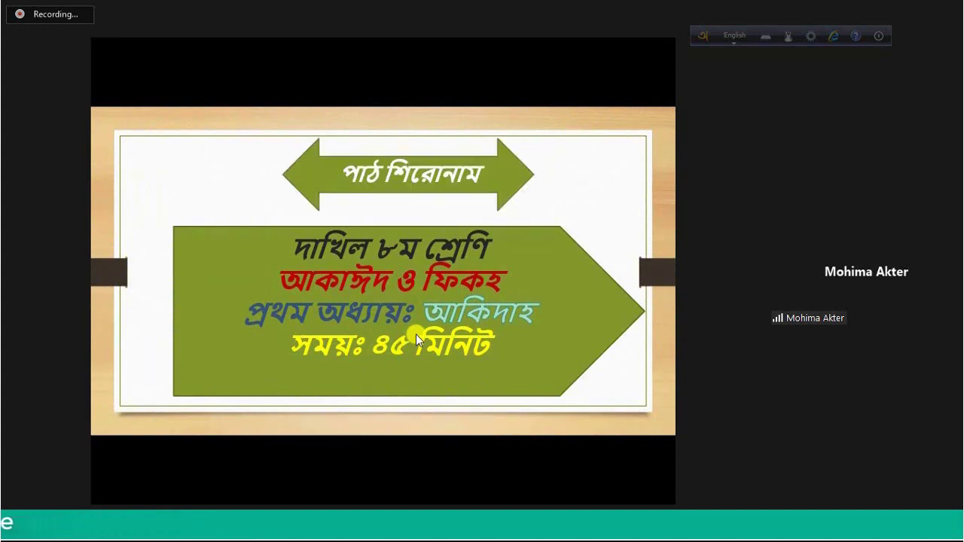
Advance the participant's slide, then return to the video view with Participants after sharing ends
left_click(416, 335)
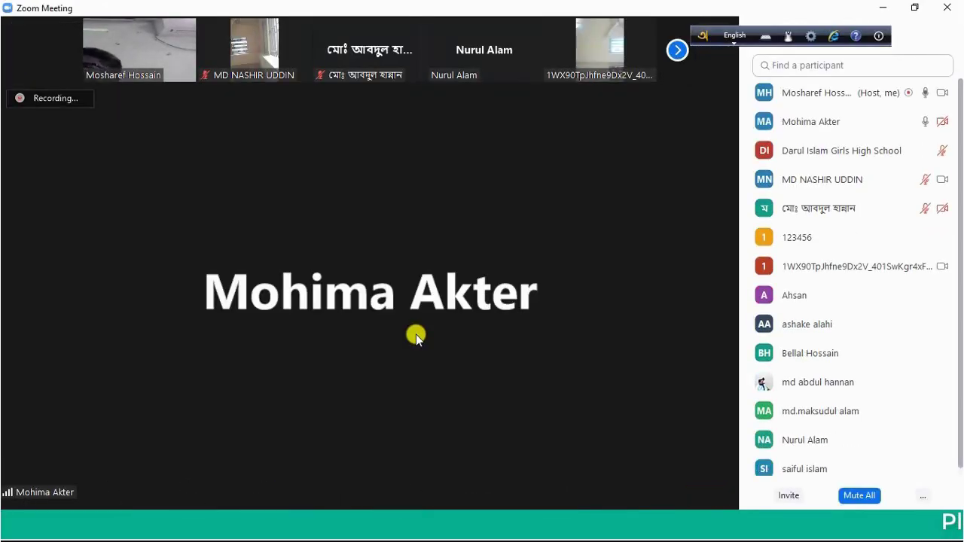
mouse_move(859, 208)
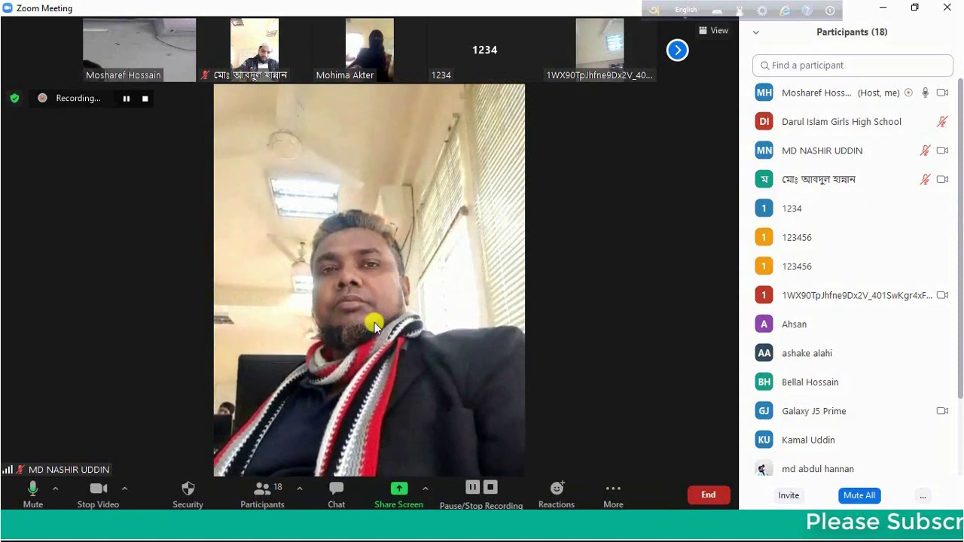
Raise the host's hand from the Reactions menu
left_click(558, 499)
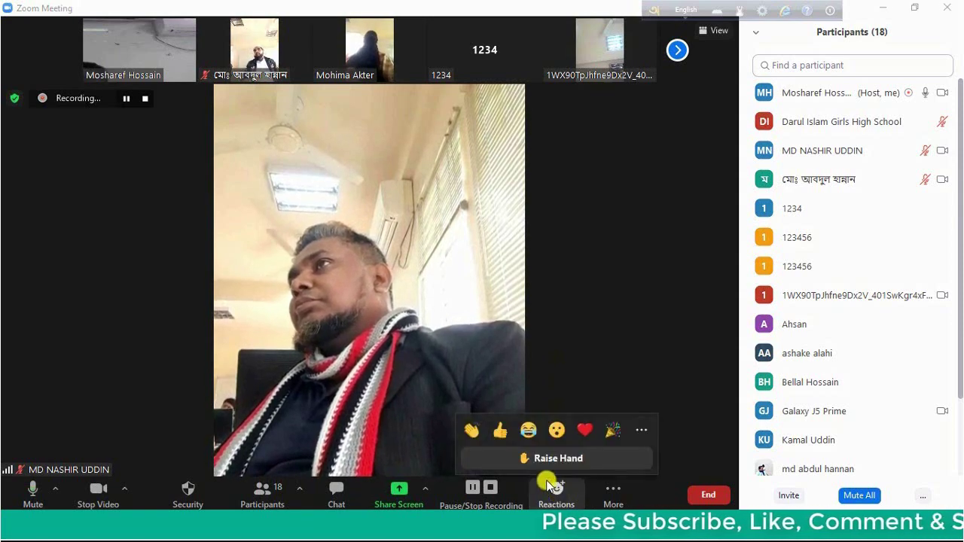
left_click(599, 459)
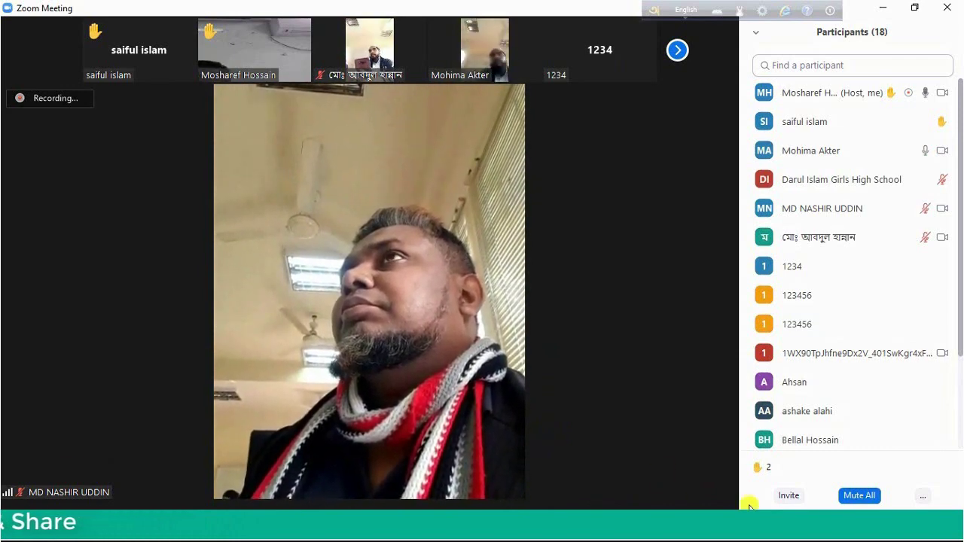
Mute all participants, keeping 'Allow Participants to Unmute Themselves' enabled
left_click(861, 498)
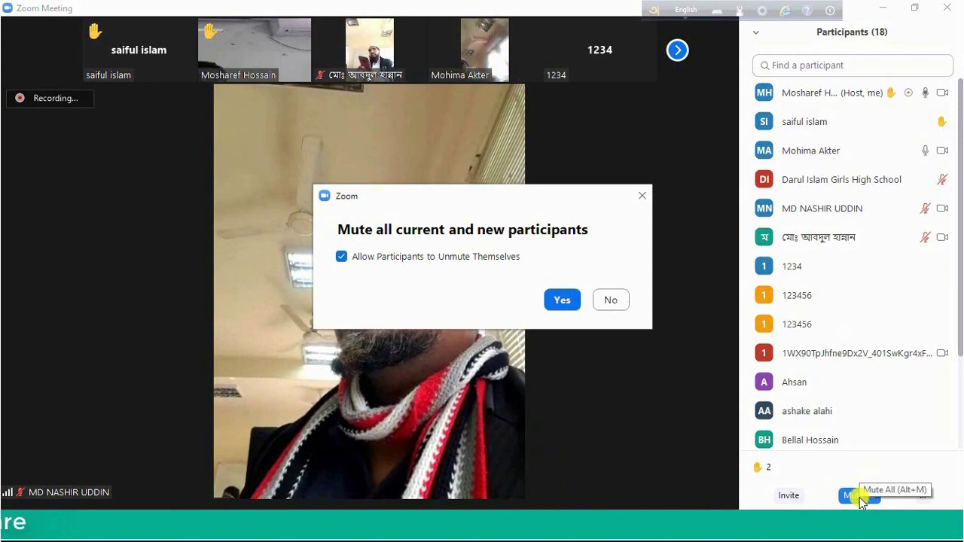
left_click(561, 302)
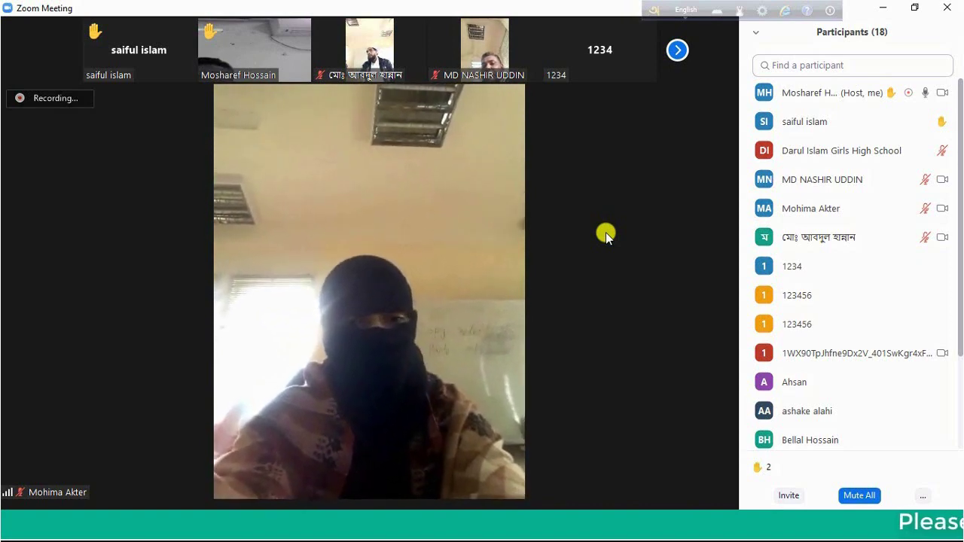
mouse_move(693, 221)
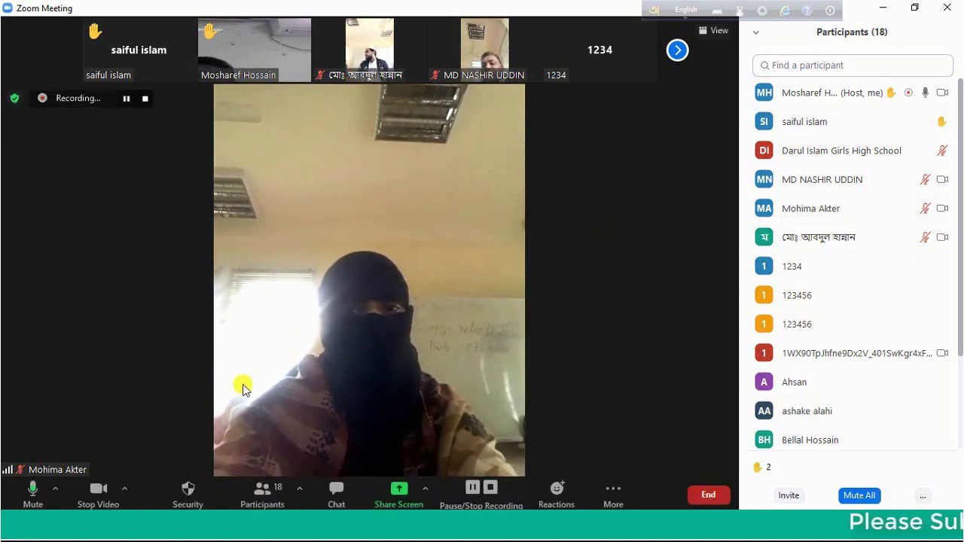
left_click(31, 493)
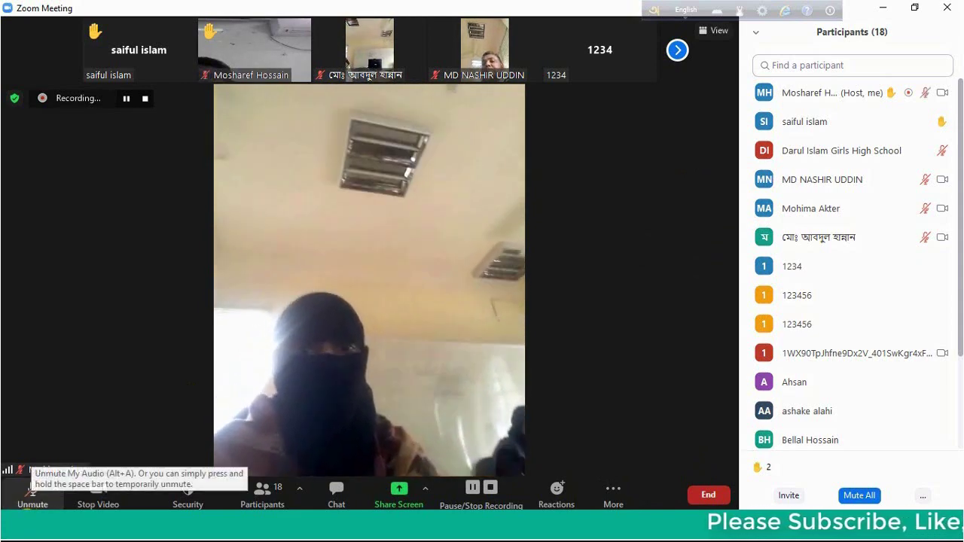
left_click(30, 501)
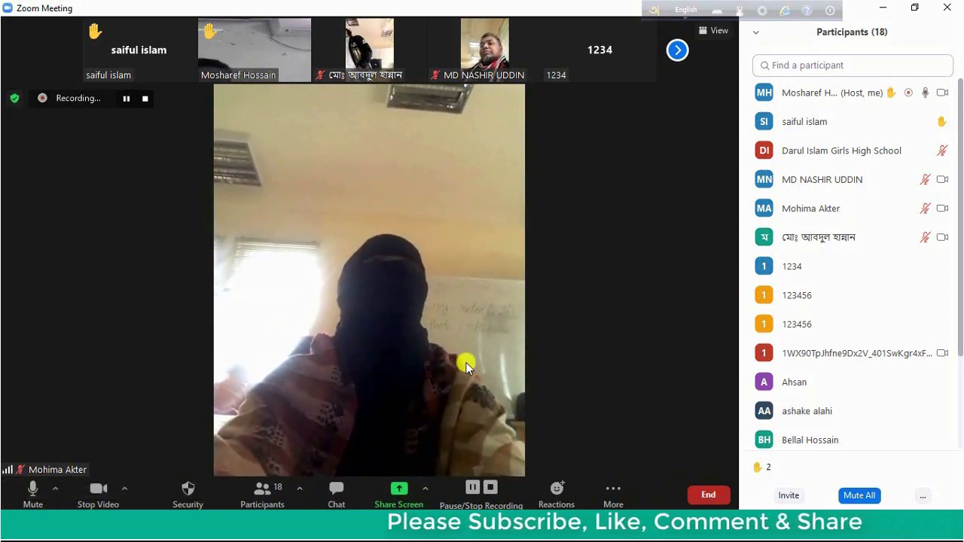
mouse_move(147, 68)
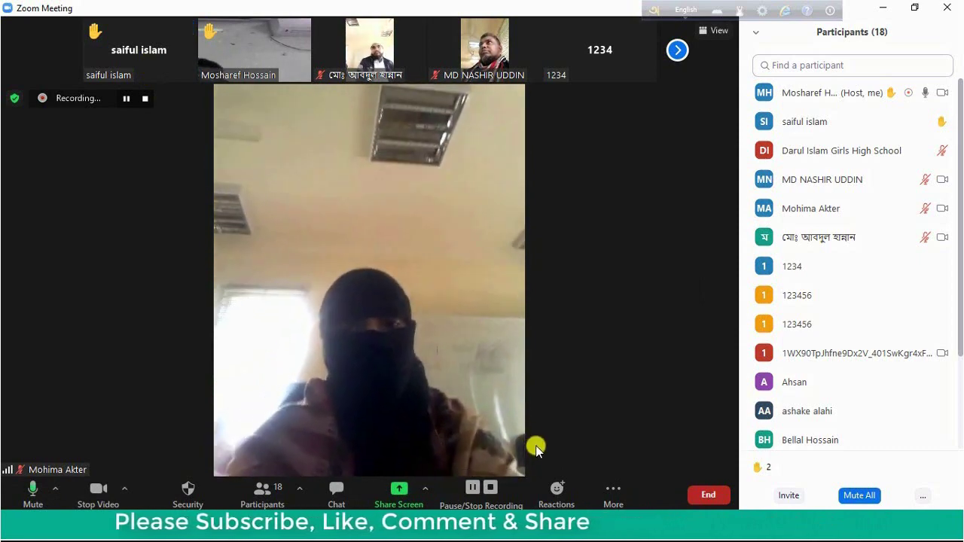
Lower the host's hand via Reactions, then reopen Reactions to show Raise Hand
left_click(556, 494)
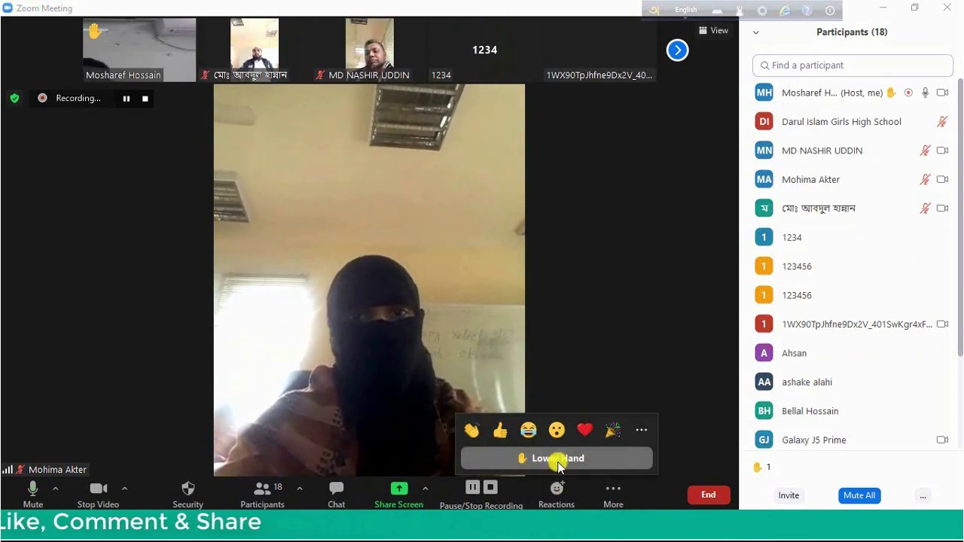
left_click(604, 458)
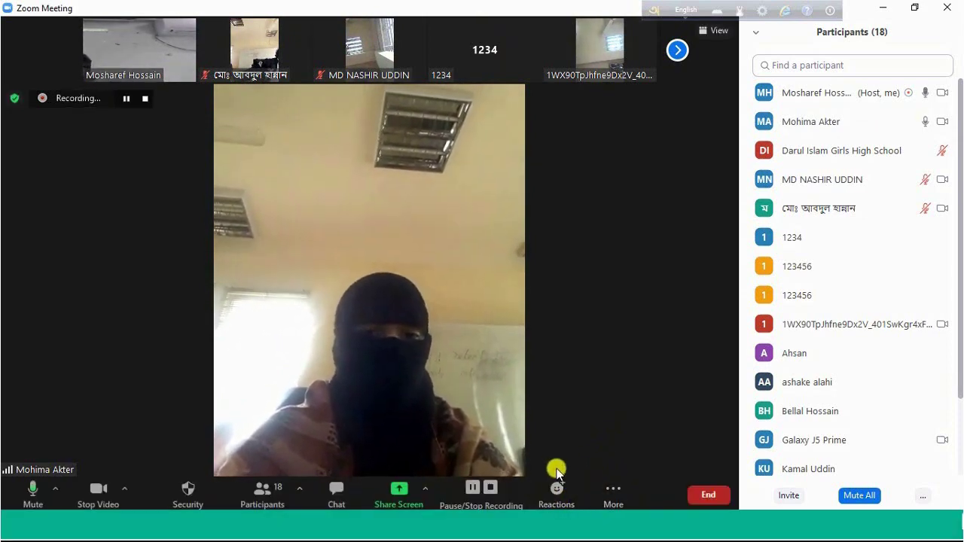
left_click(558, 494)
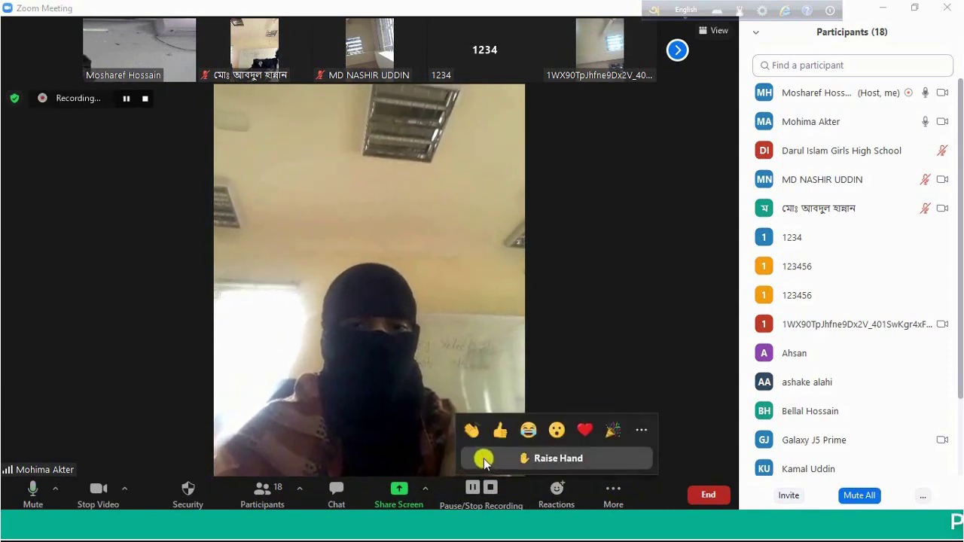
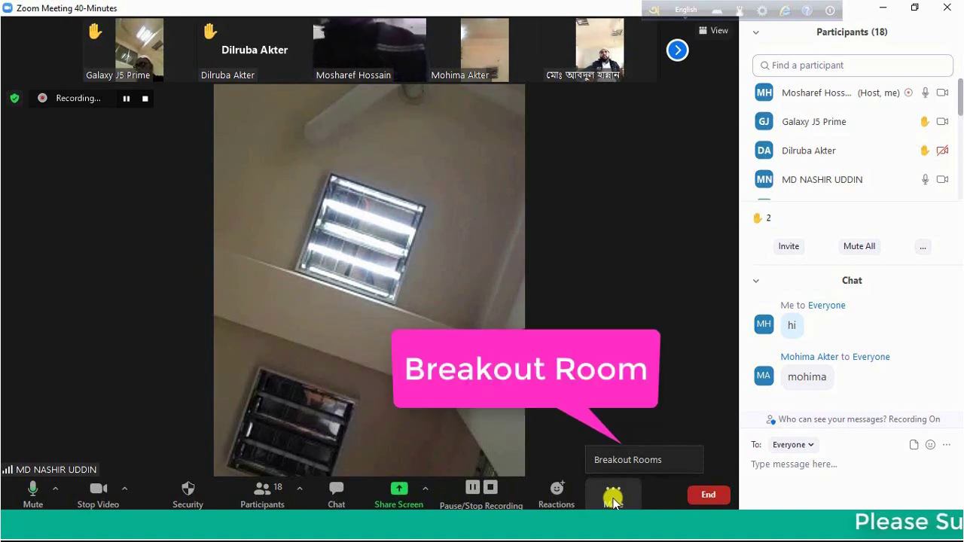
Open the Breakout Rooms setup from the meeting toolbar's More menu
left_click(635, 465)
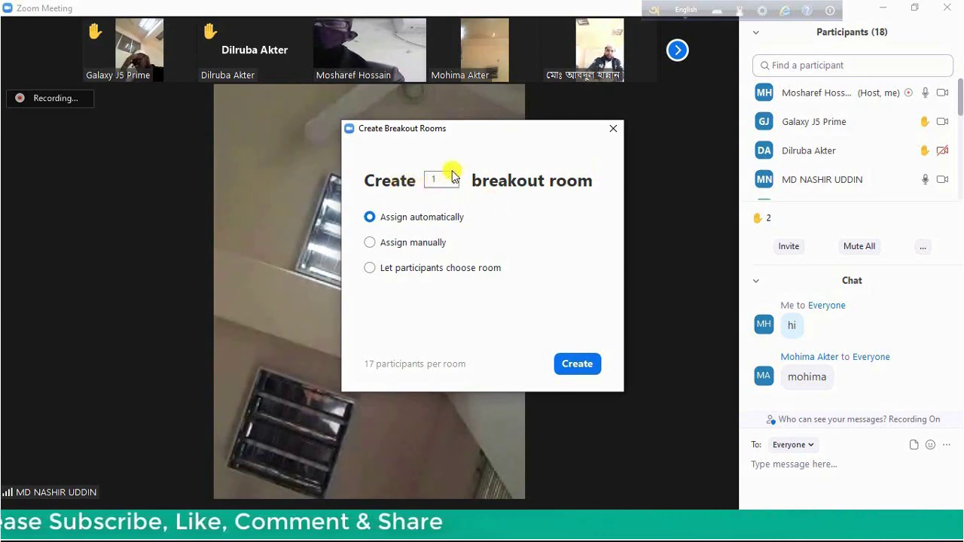
Raise the room count to 4 and choose manual participant assignment
left_click(457, 177)
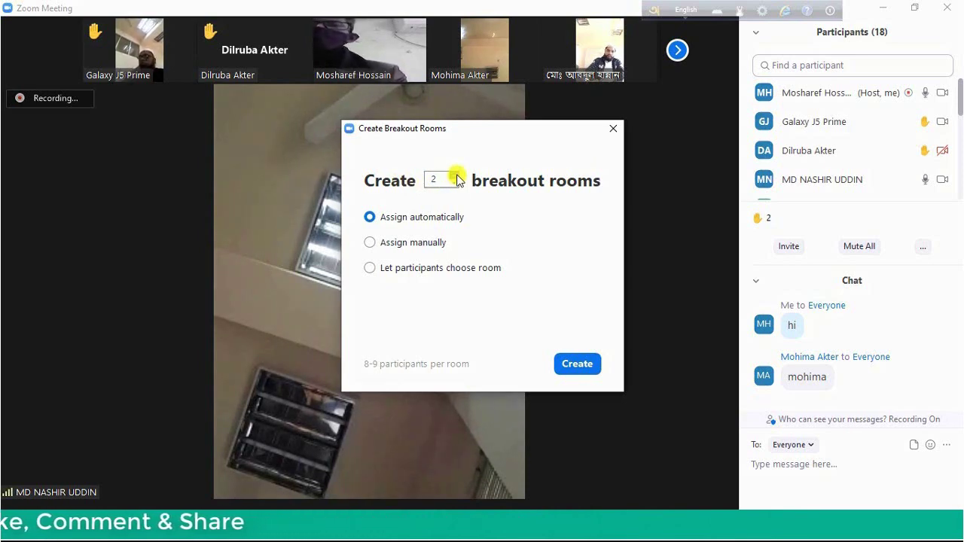
left_click(458, 175)
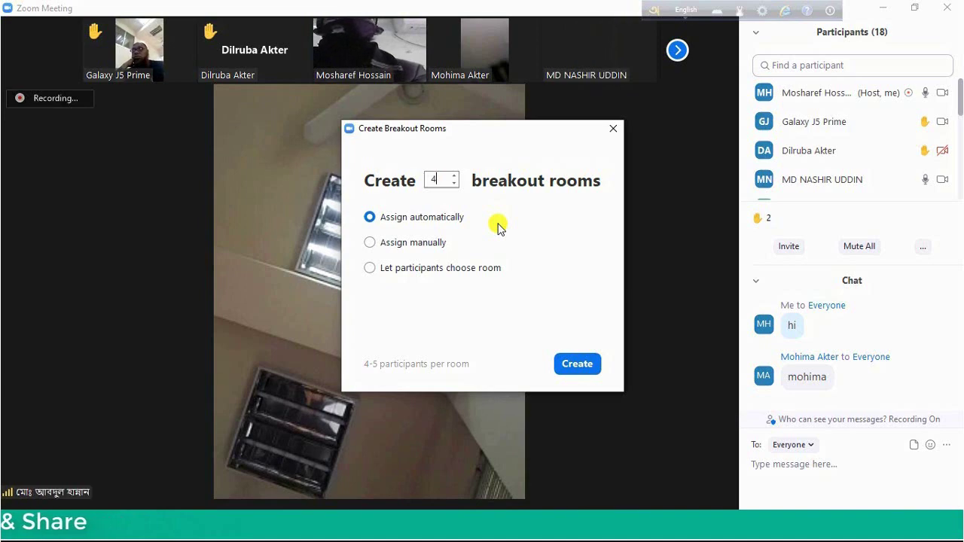
left_click(370, 243)
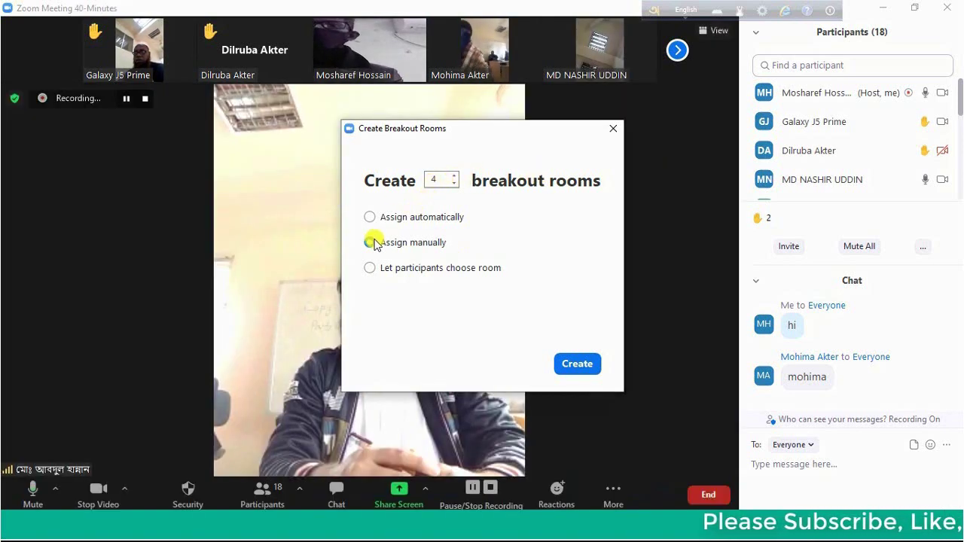
left_click(371, 242)
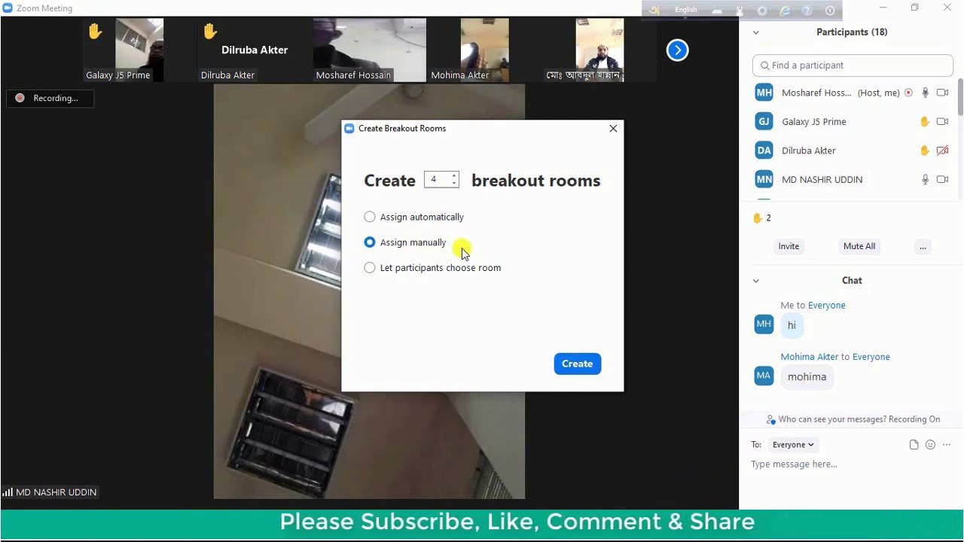
Create the four rooms and rename Room 1 to 'Rose' and Room 2 to 'Lily'
left_click(591, 363)
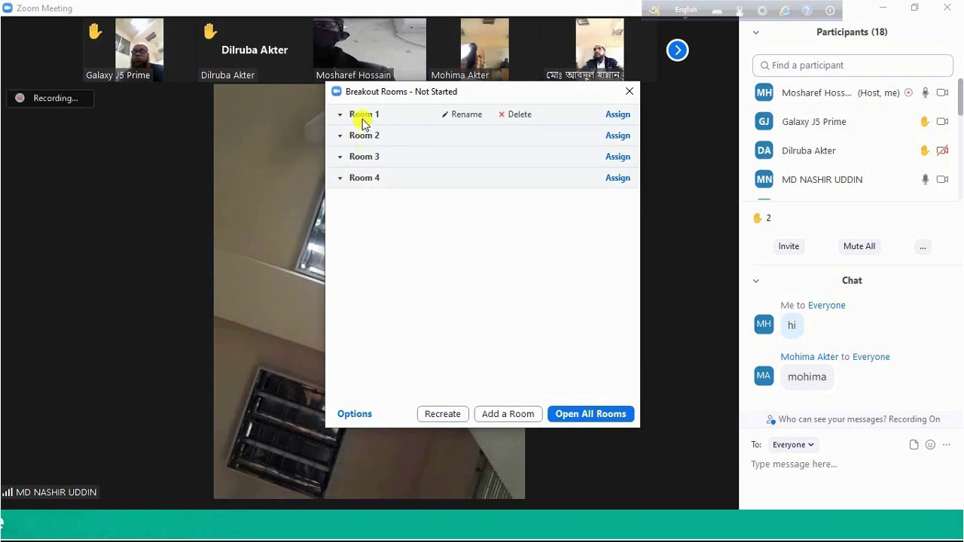
left_click(475, 118)
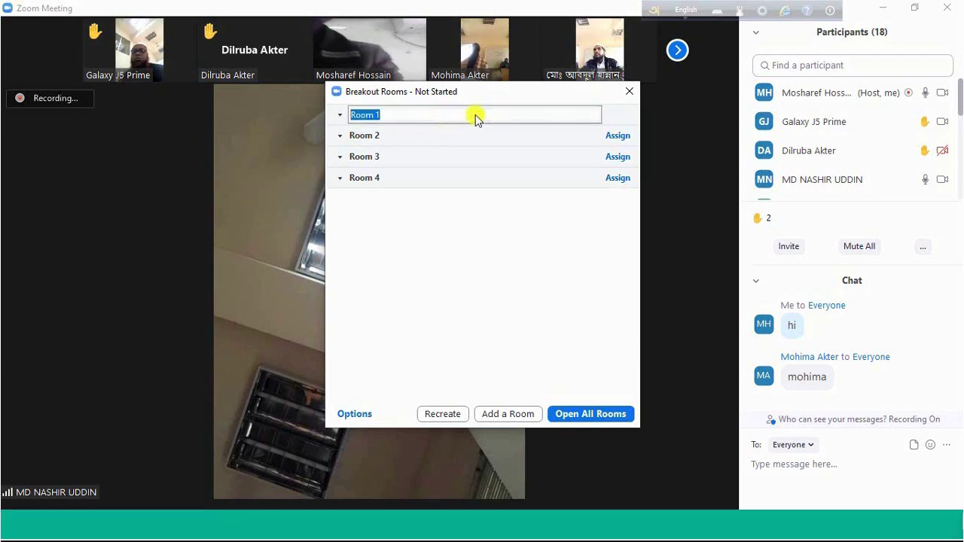
type("Rose")
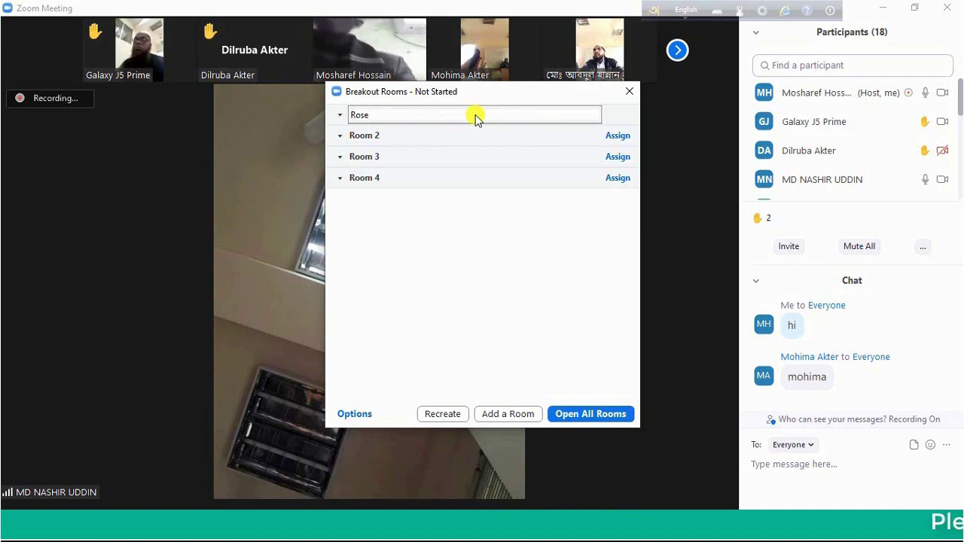
key("Return")
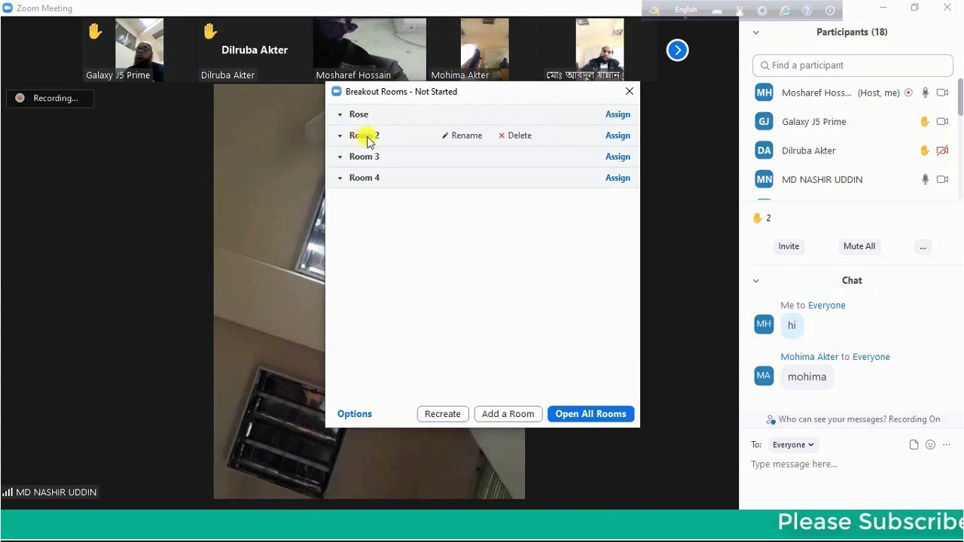
left_click(459, 137)
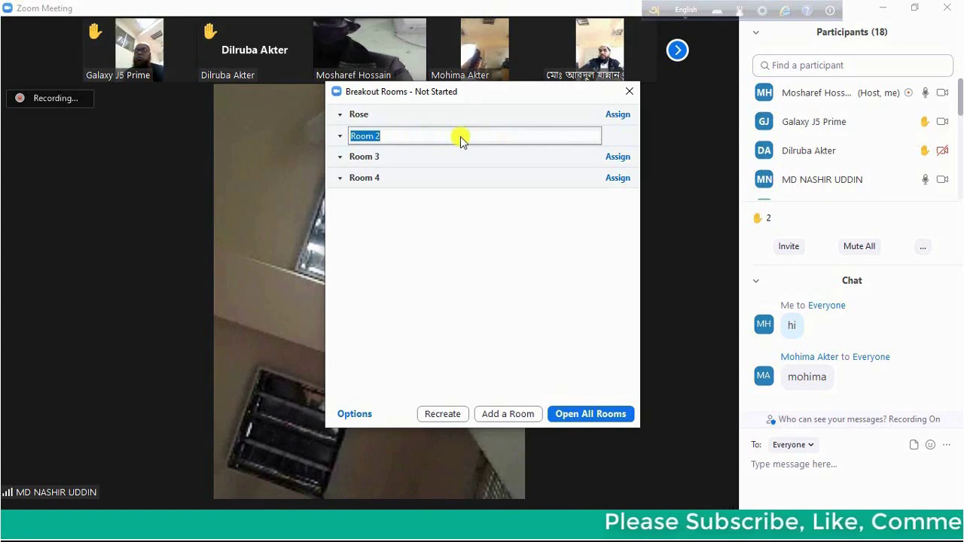
type("Lily")
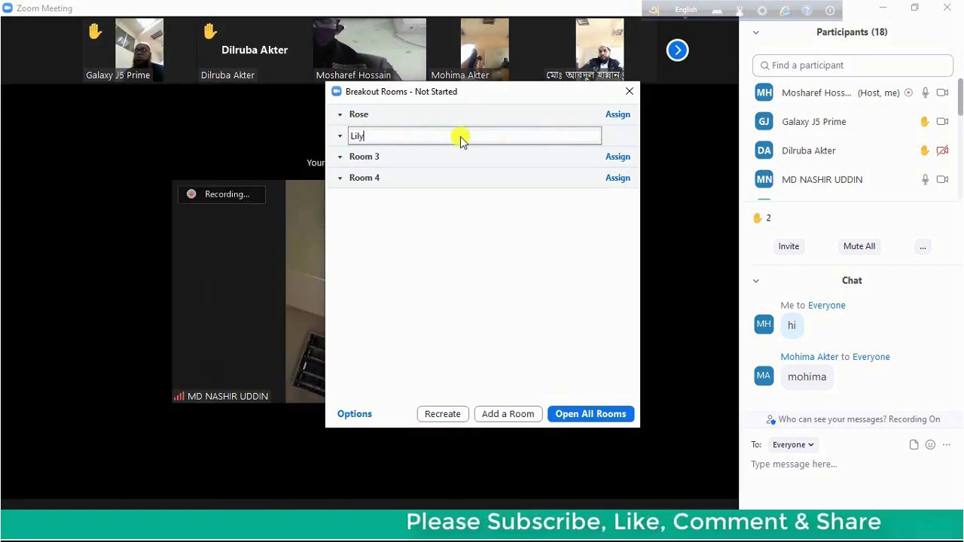
key("Return")
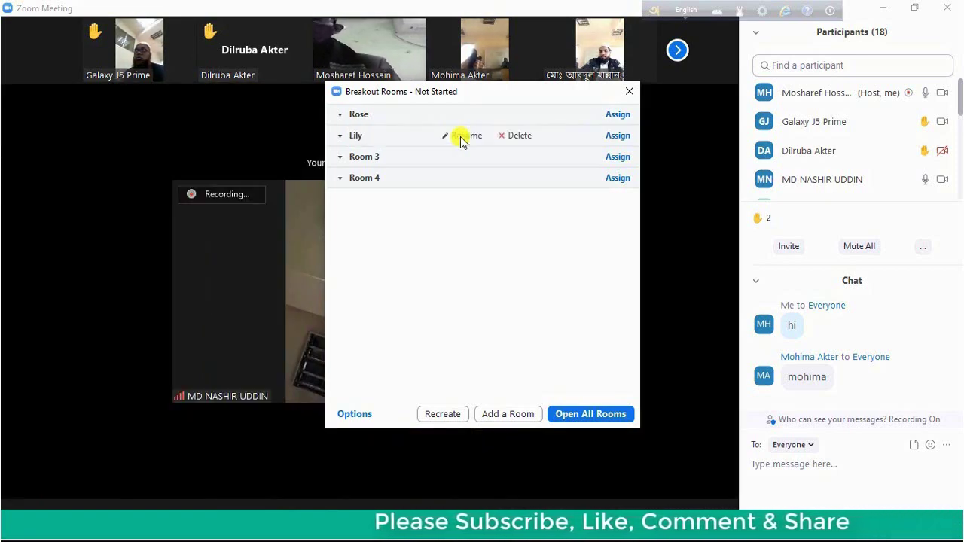
Rename Room 3 to 'Red' and Room 4 to 'Green'
mouse_move(366, 155)
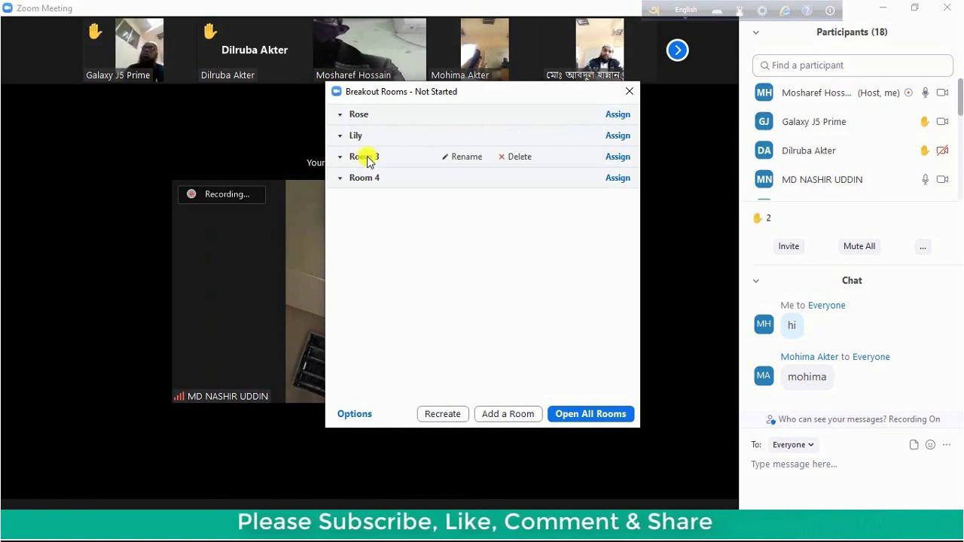
left_click(457, 161)
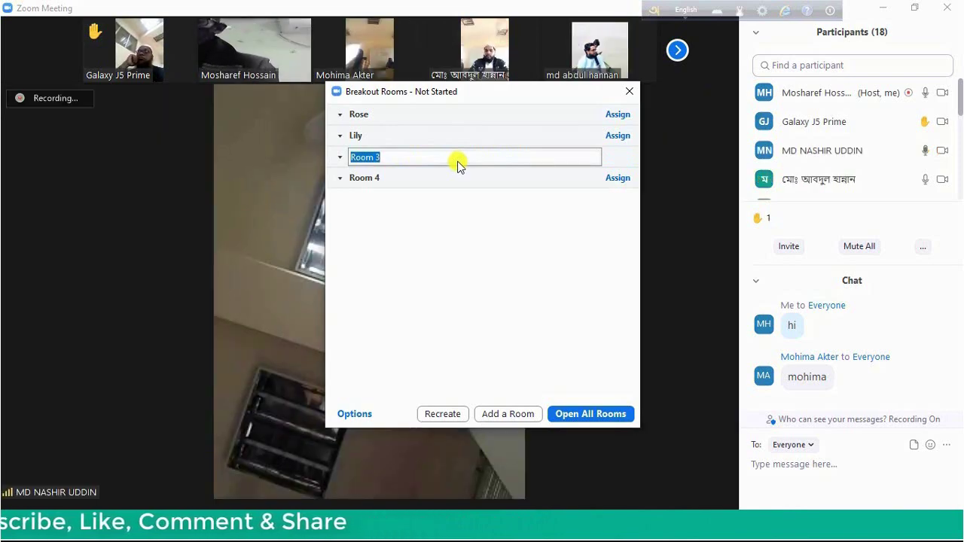
type("Red")
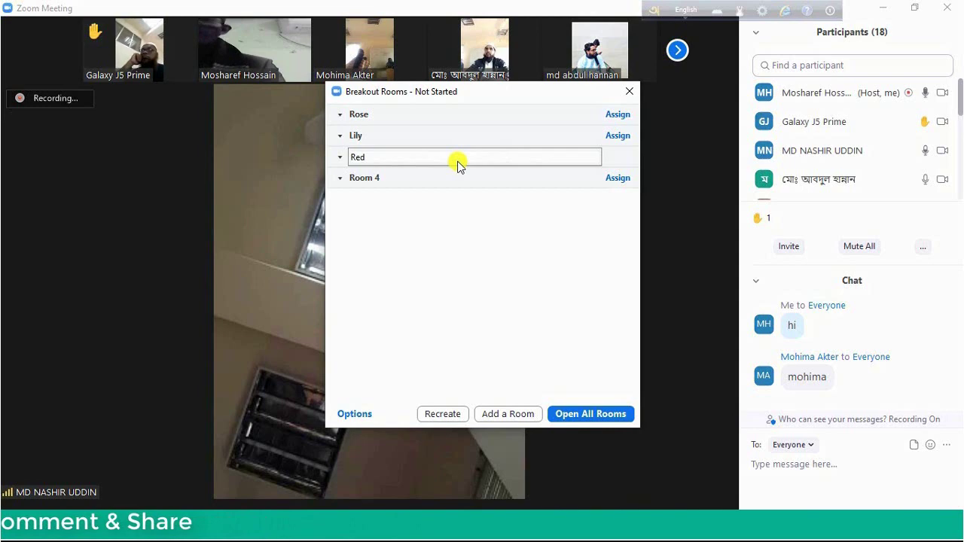
key("Return")
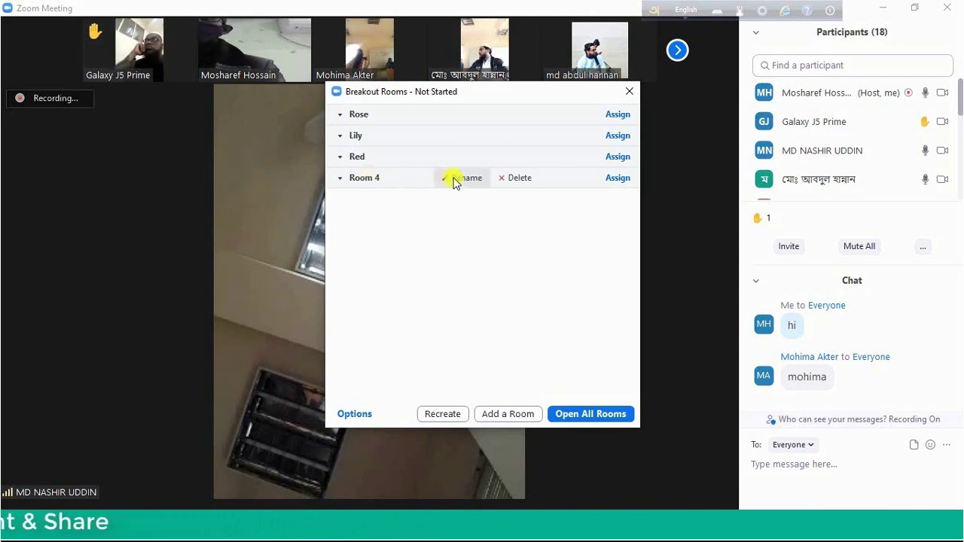
left_click(462, 181)
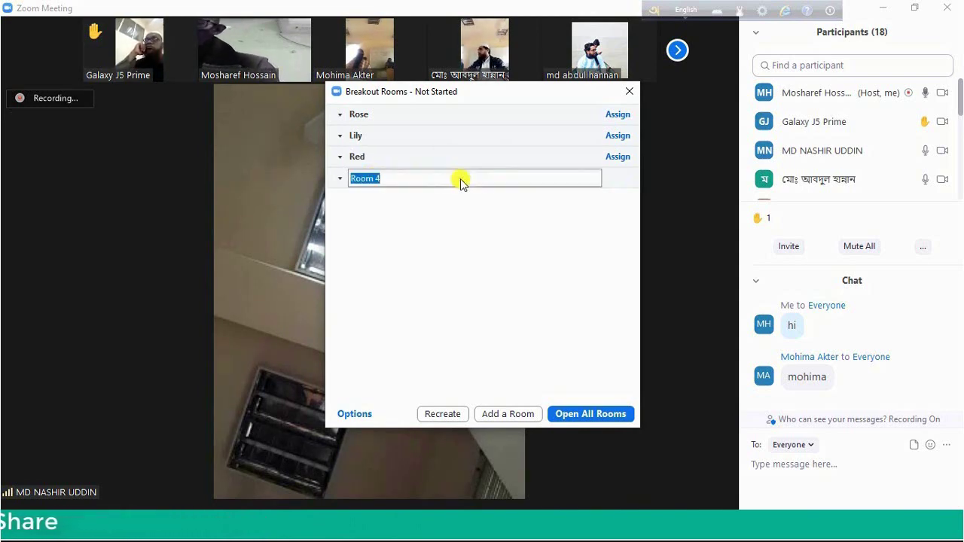
type("Green")
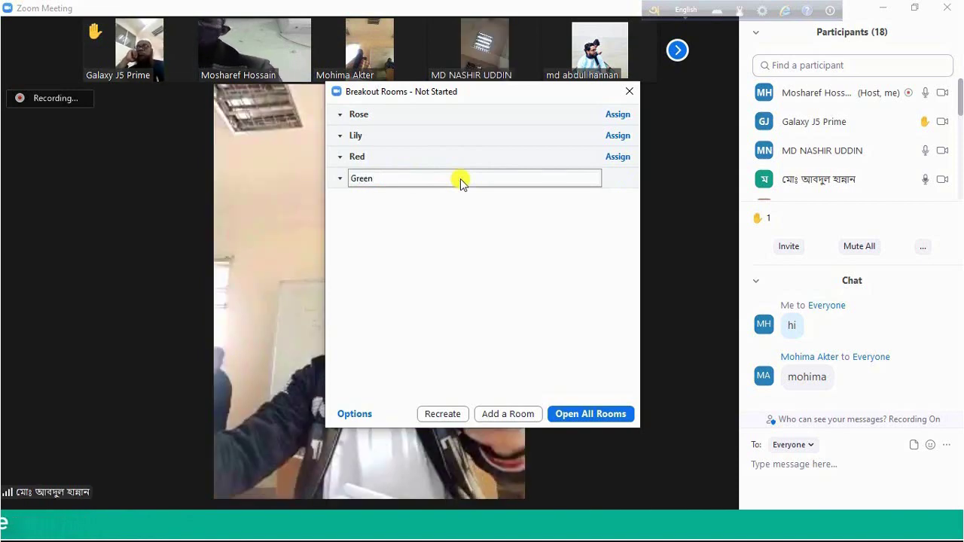
key("Return")
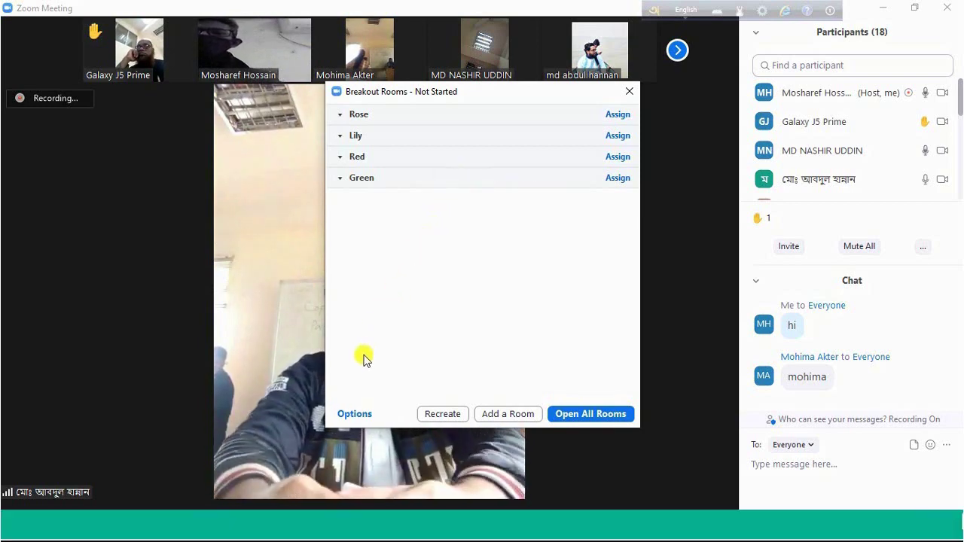
In the breakout Options, close rooms automatically after 2 minutes with a 10-second countdown
left_click(354, 415)
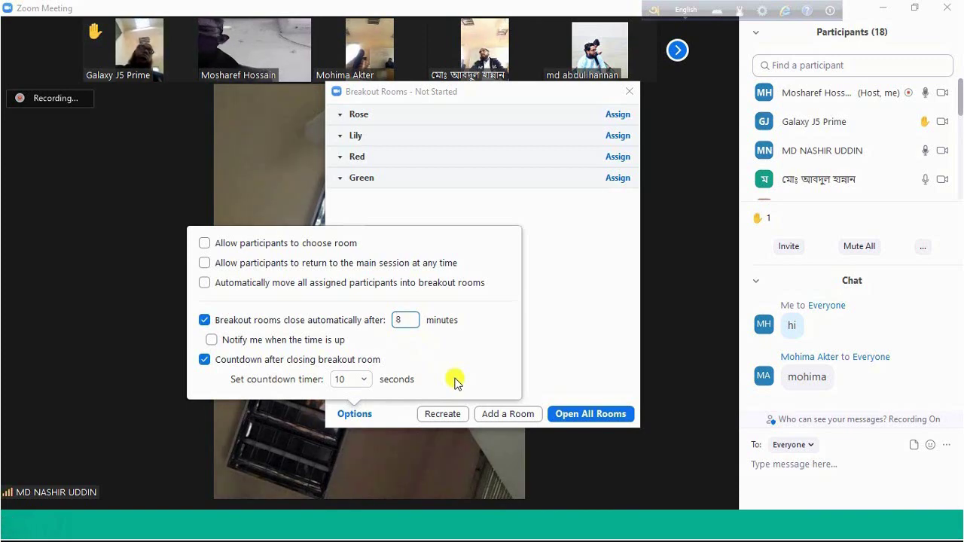
type("2")
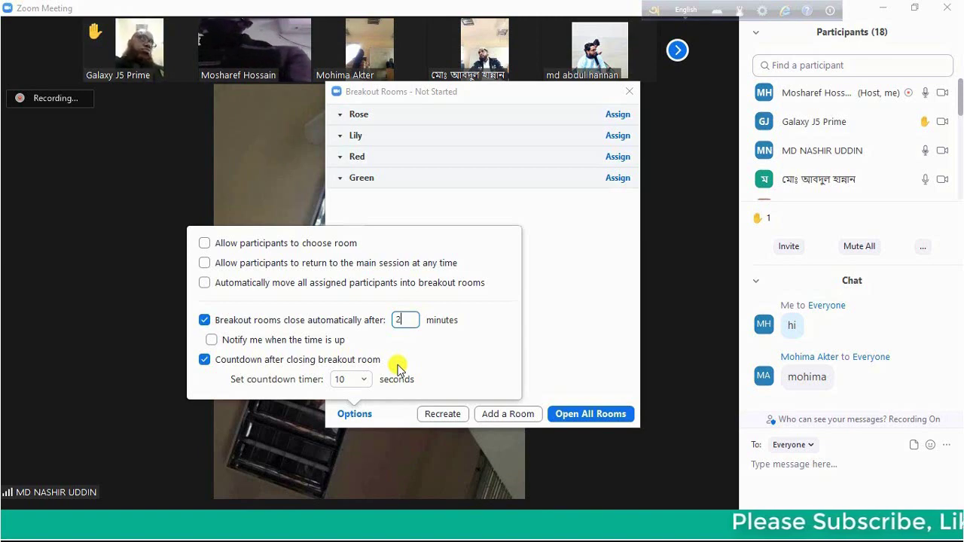
left_click(351, 383)
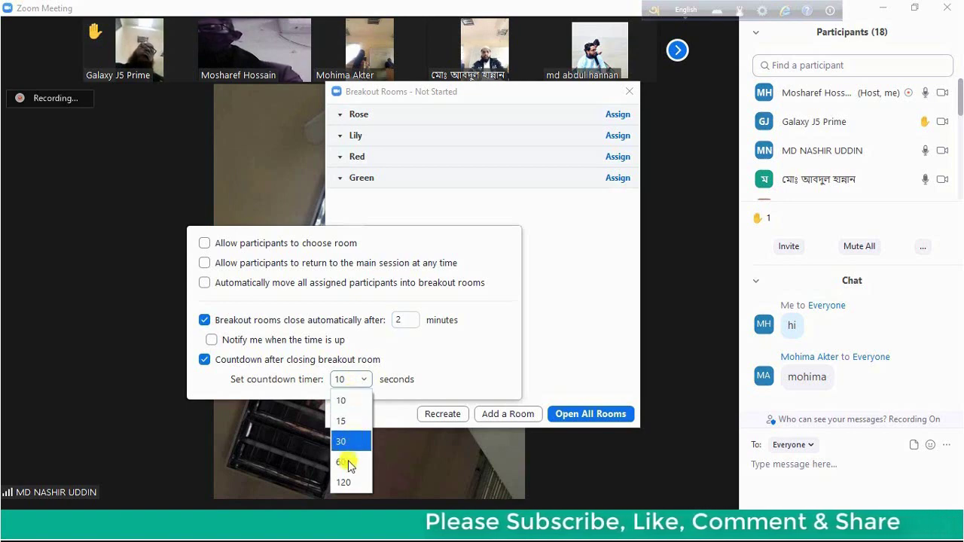
left_click(351, 403)
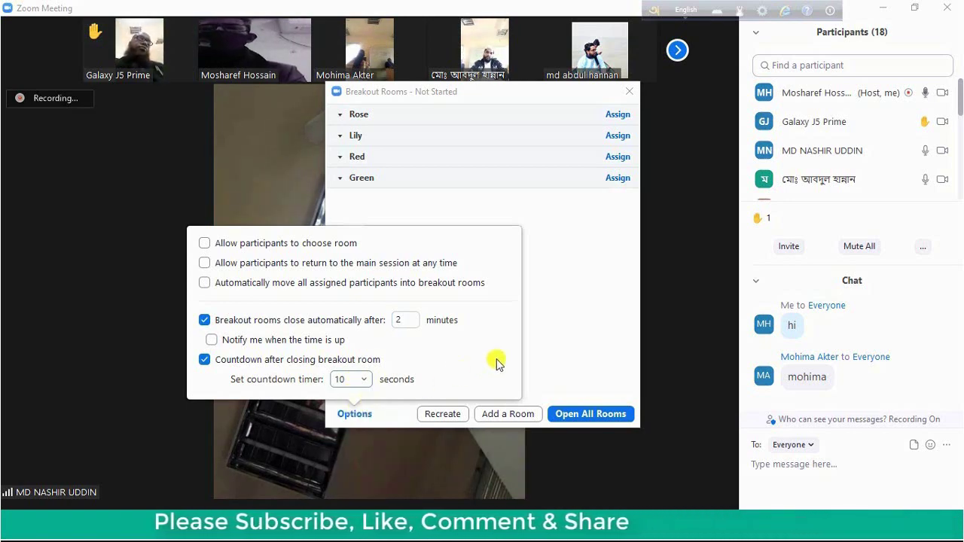
left_click(578, 281)
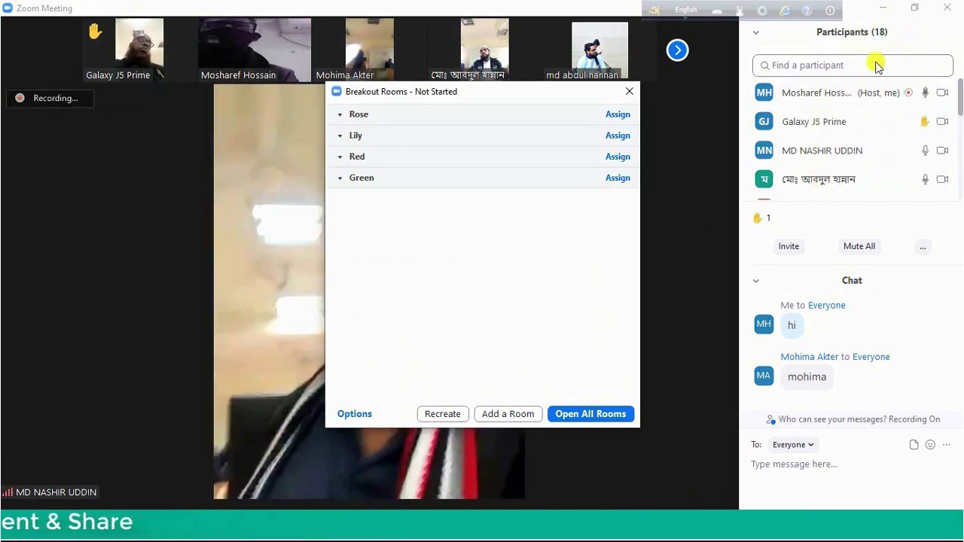
Tick four participants in the Rose room's assignment checklist
mouse_move(504, 165)
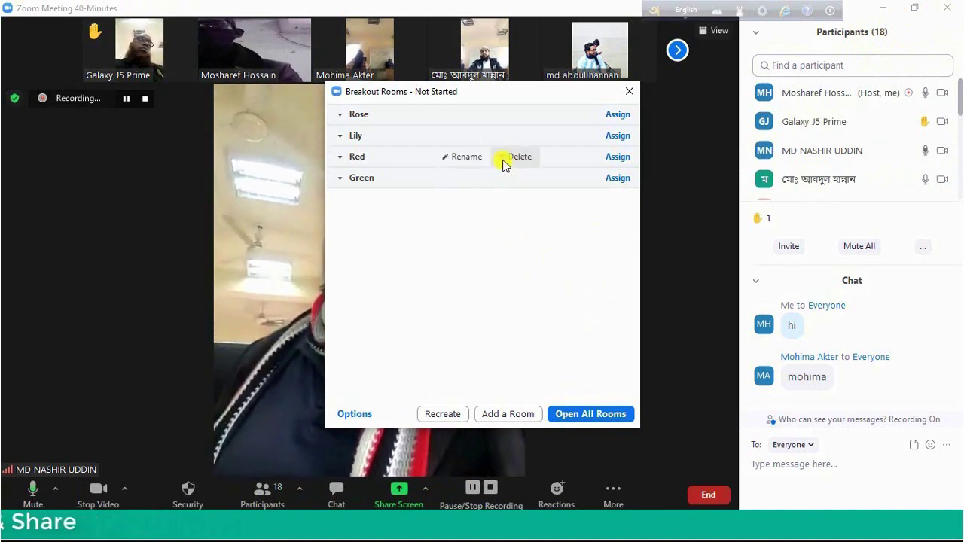
mouse_move(441, 122)
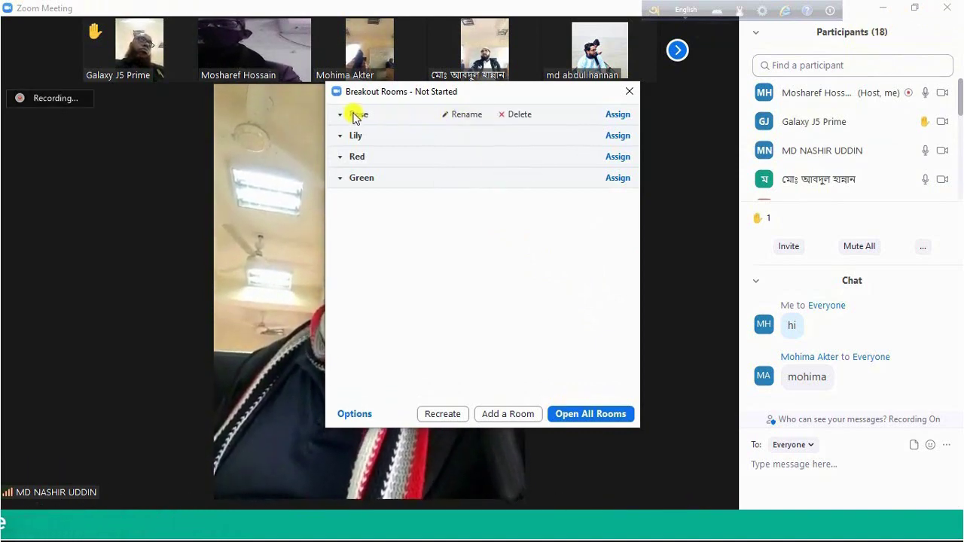
left_click(620, 118)
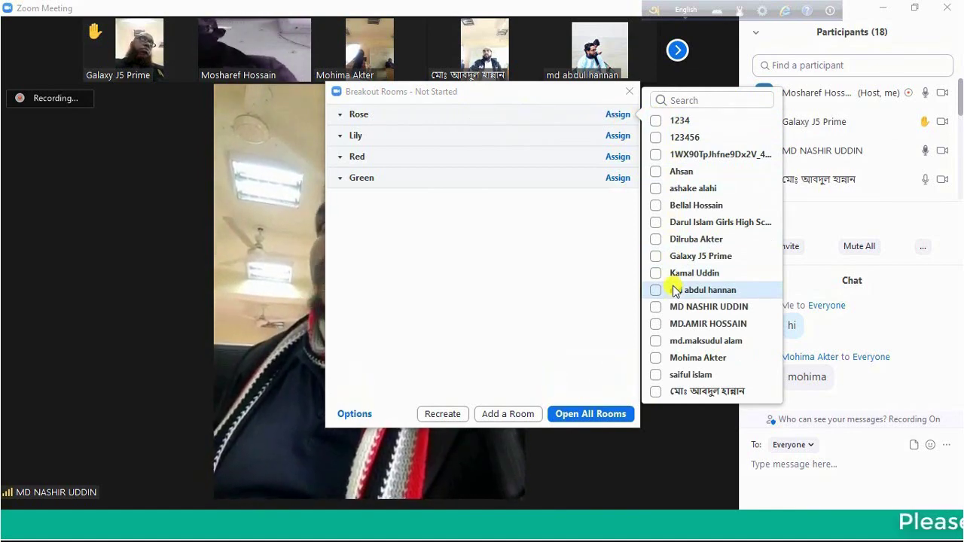
left_click(656, 123)
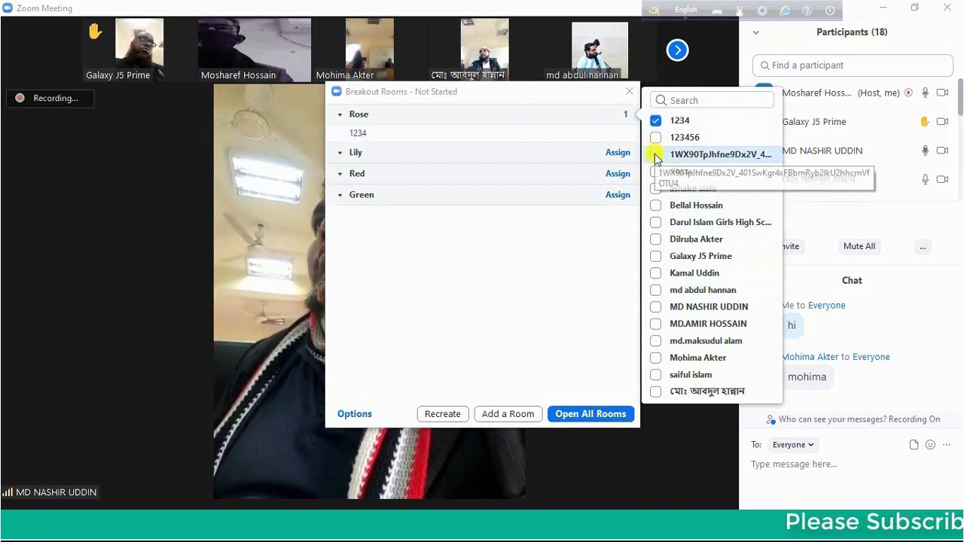
left_click(655, 154)
left_click(656, 189)
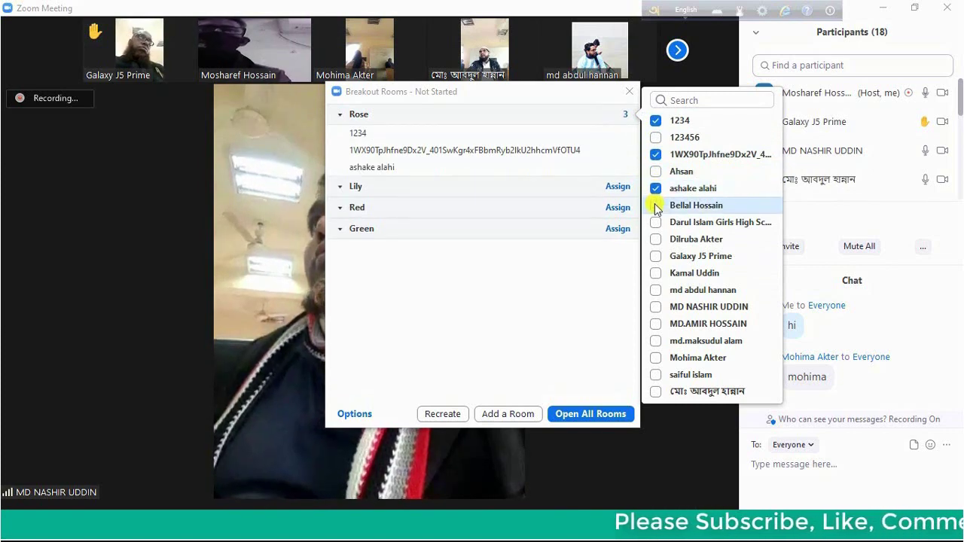
left_click(656, 207)
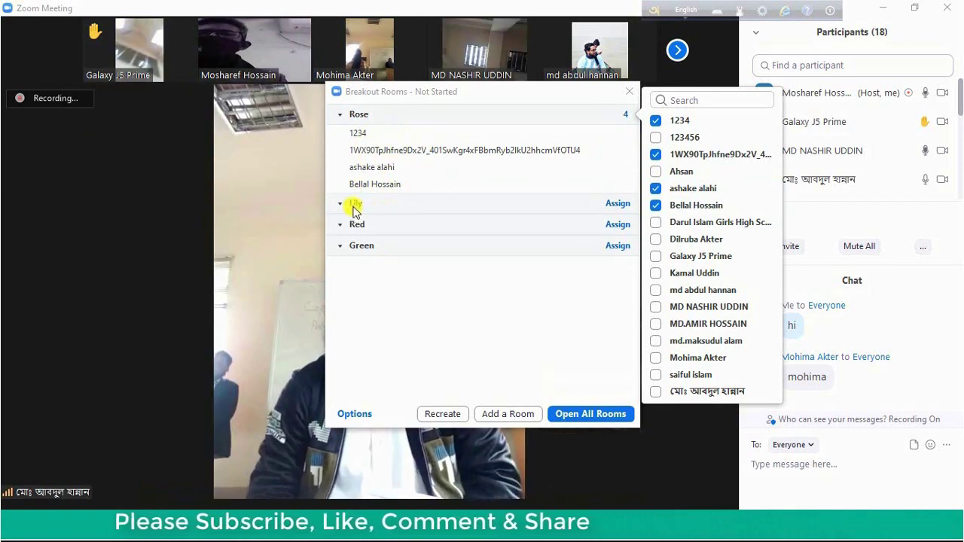
left_click(621, 205)
Assign participants to the Lily room and four participants to the Red room
left_click(620, 206)
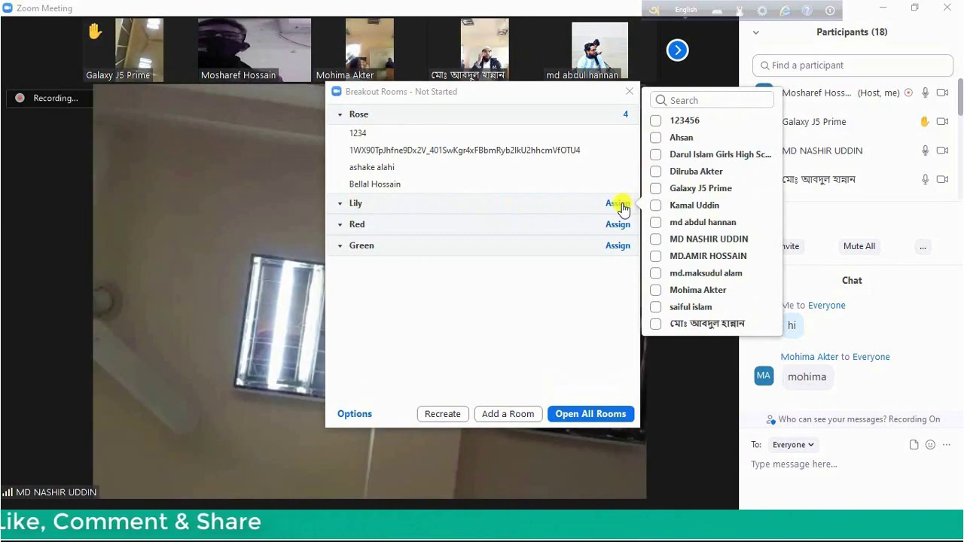
left_click(657, 122)
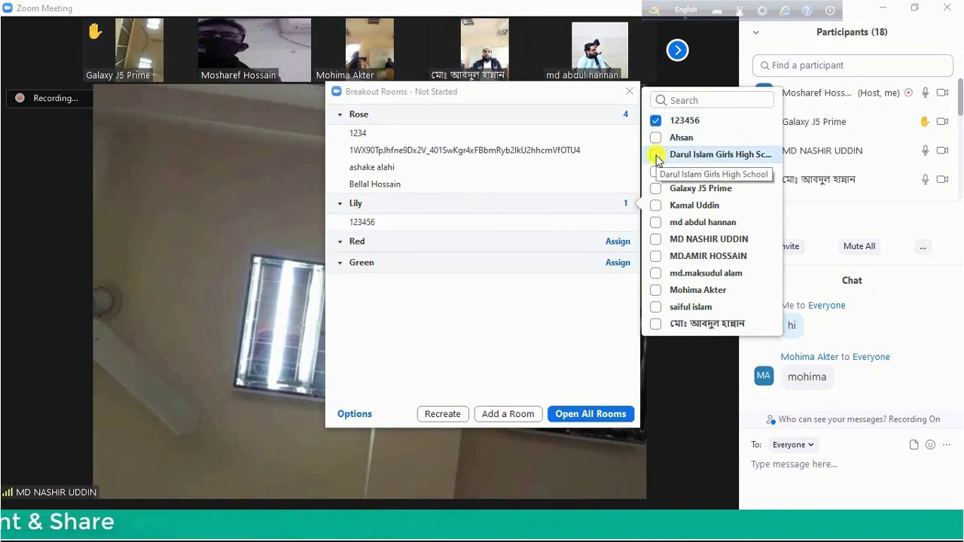
left_click(656, 155)
left_click(656, 189)
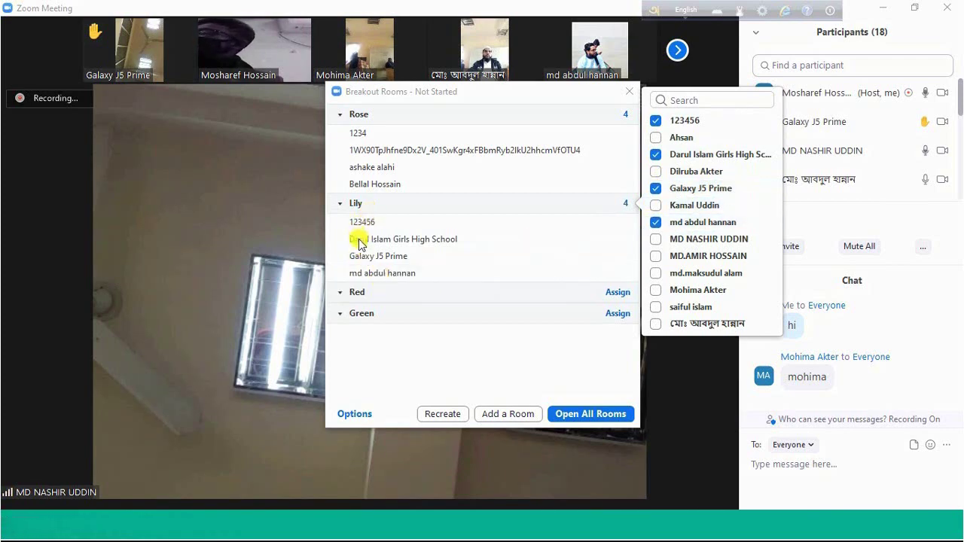
left_click(618, 295)
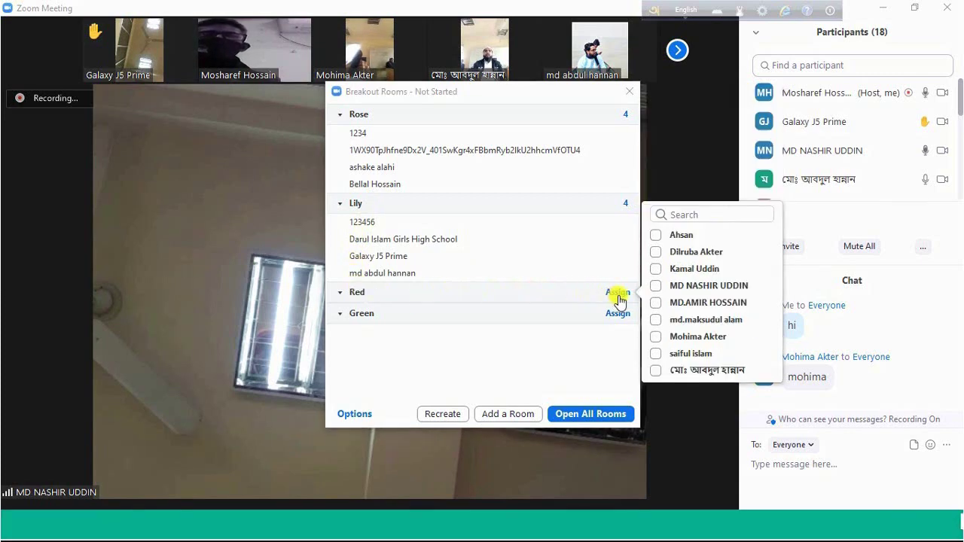
left_click(656, 236)
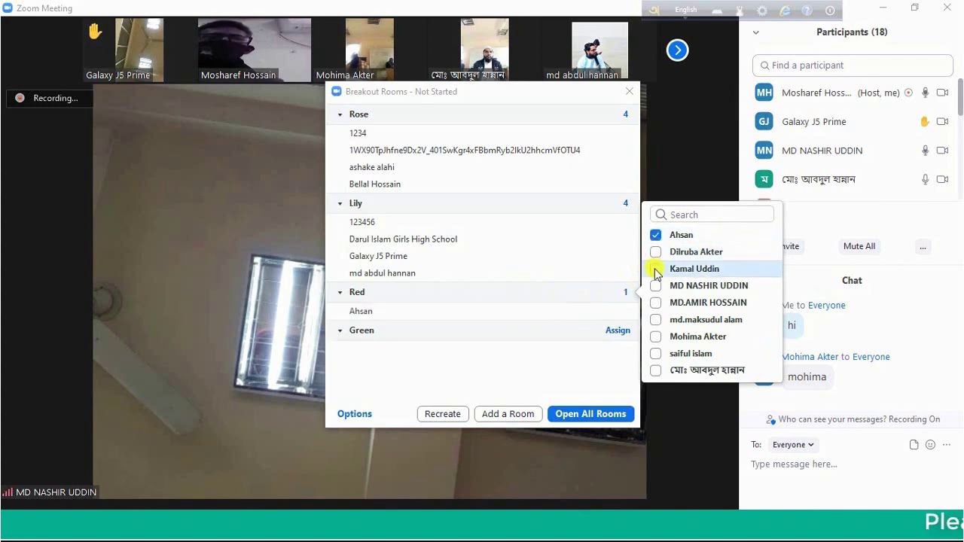
left_click(656, 270)
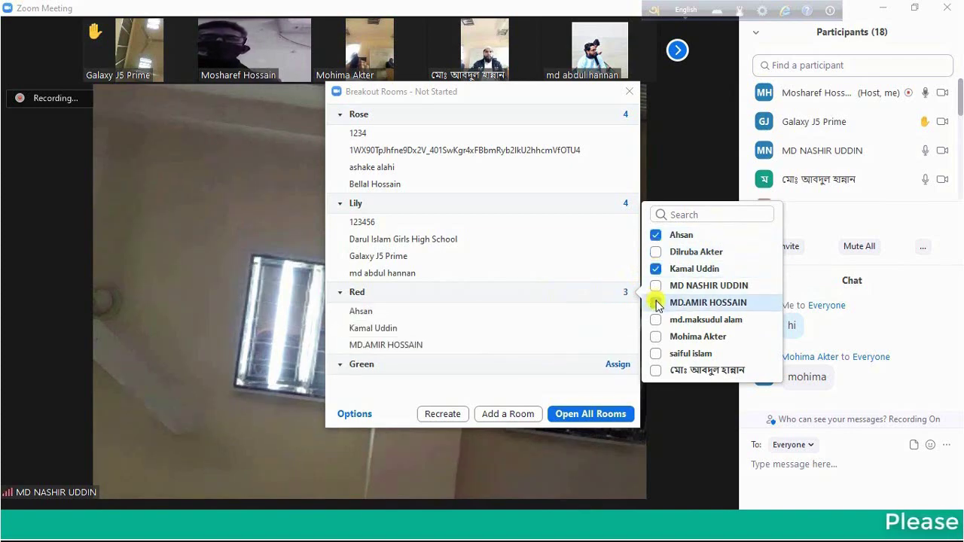
left_click(657, 303)
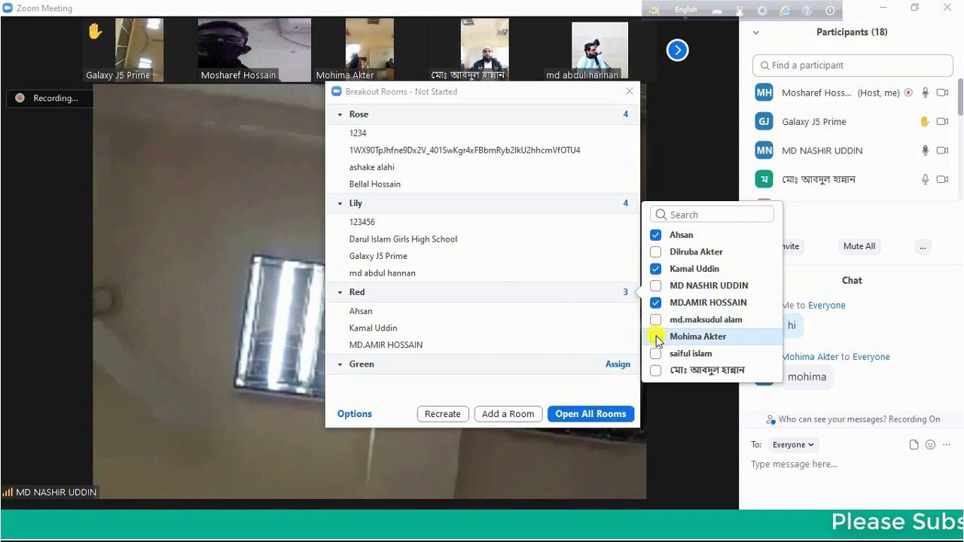
left_click(656, 337)
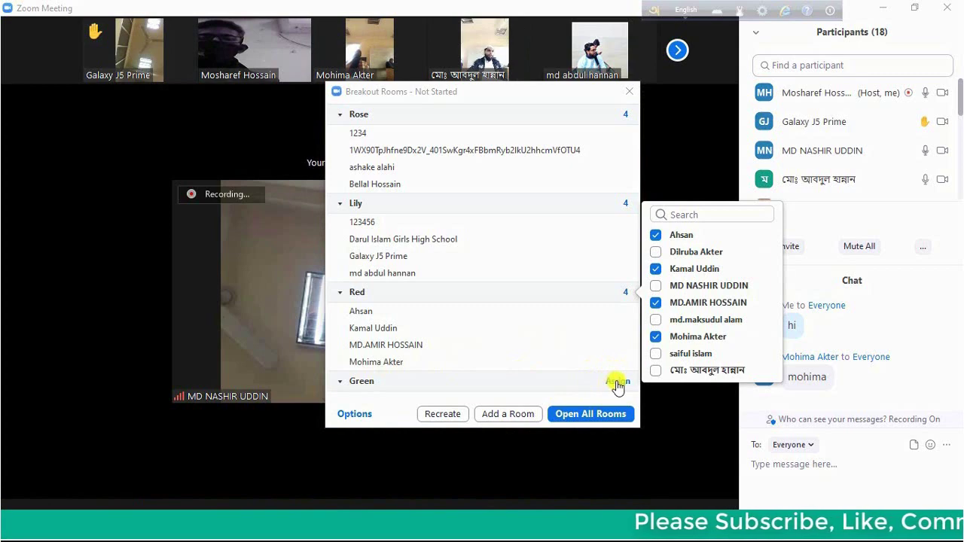
Assign four participants to the Green room
left_click(618, 383)
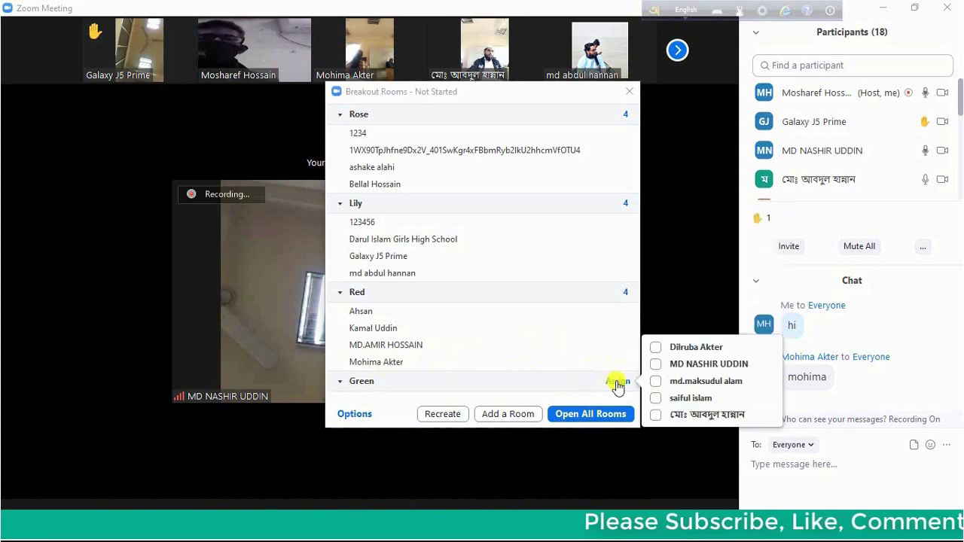
left_click(657, 350)
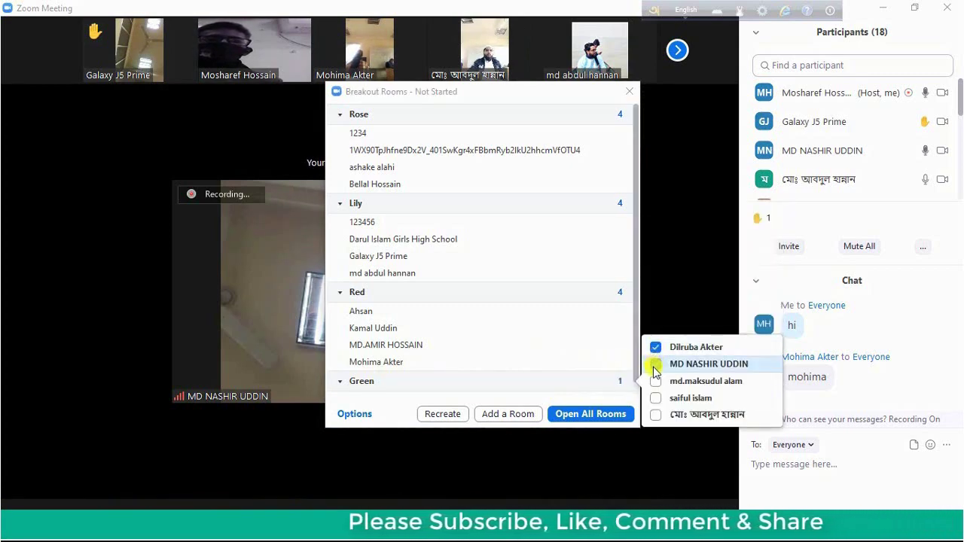
left_click(655, 366)
left_click(655, 414)
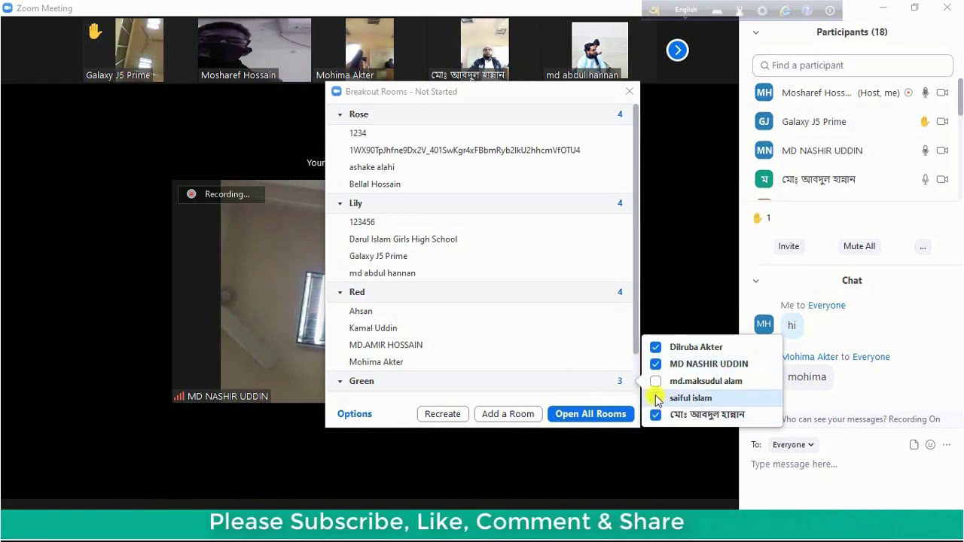
left_click(656, 398)
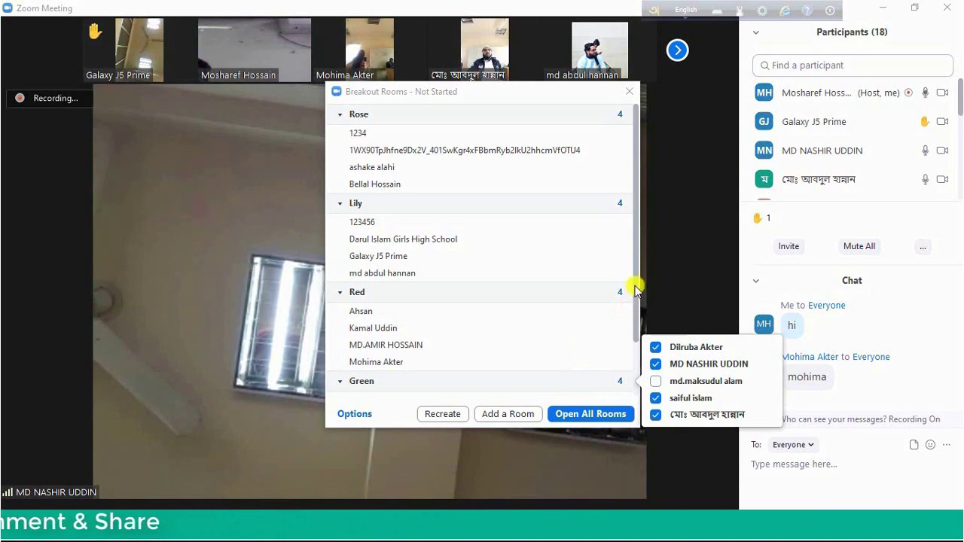
Scroll and resize the Breakout Rooms window until all four rooms and their members show
left_click_drag(635, 290, 632, 248)
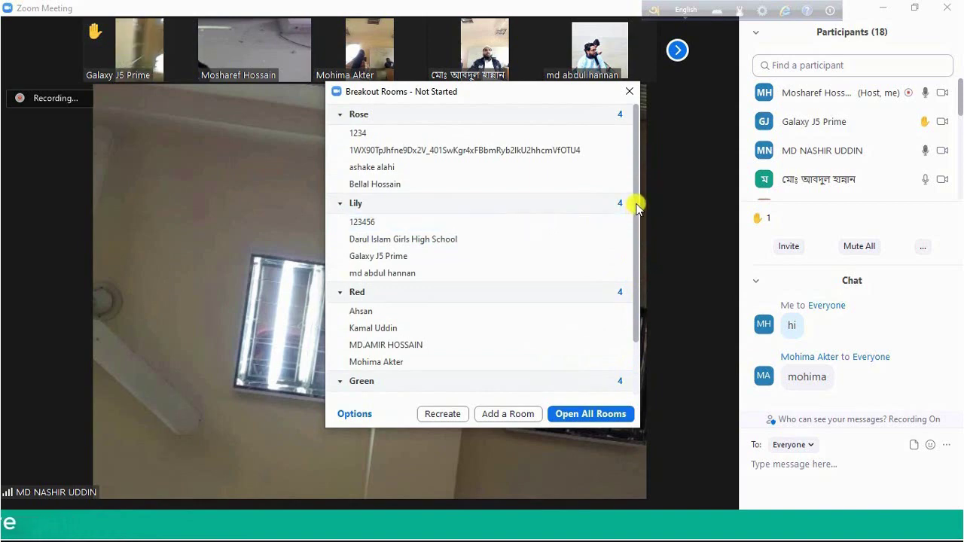
scroll(636, 207, "down", 2)
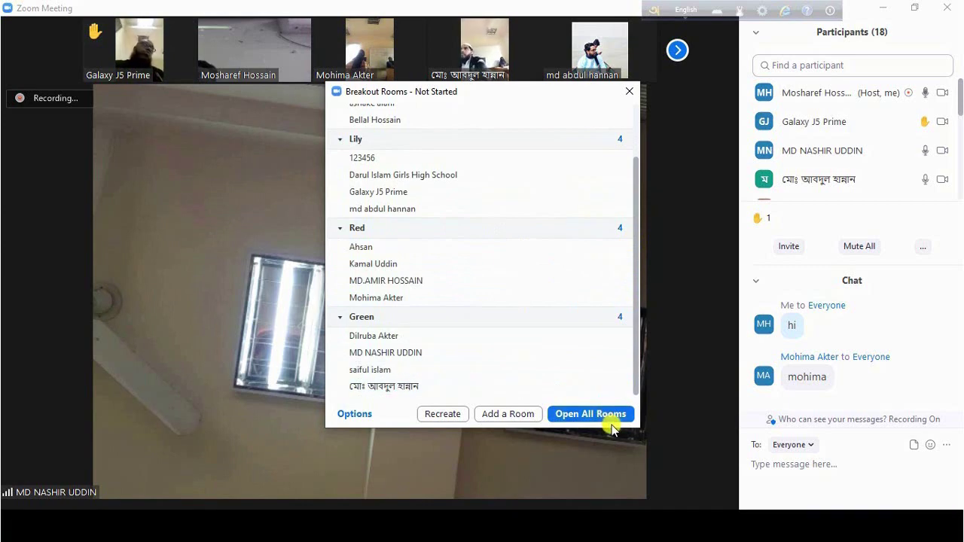
left_click_drag(650, 445, 704, 510)
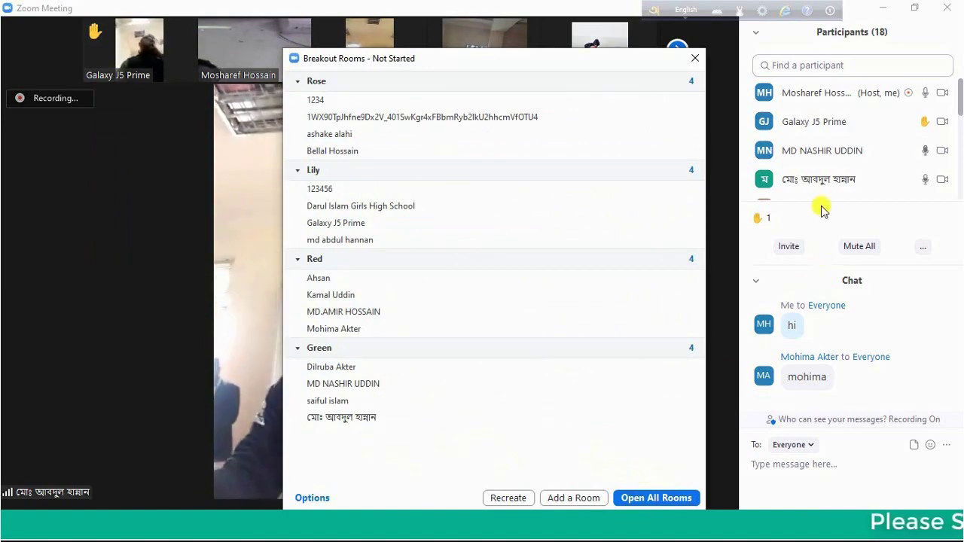
mouse_move(636, 330)
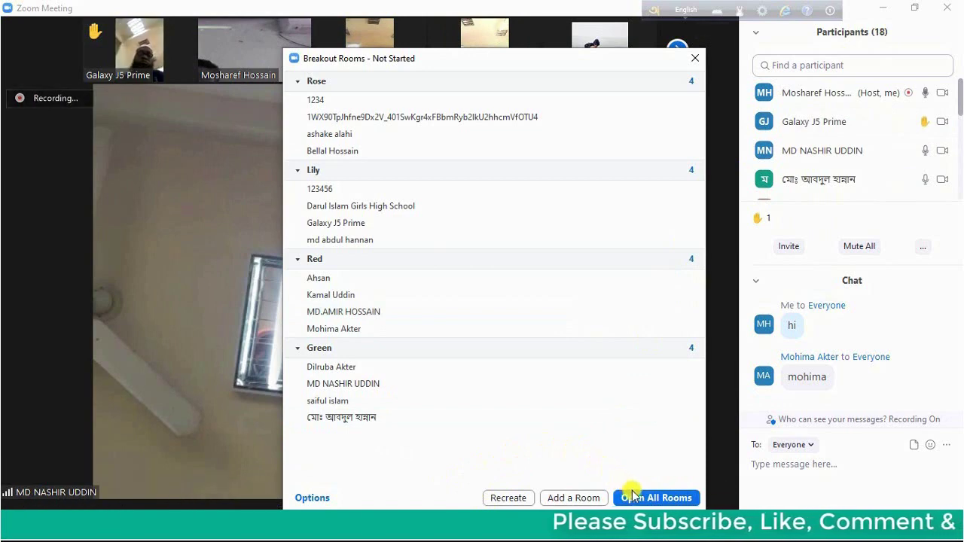
mouse_move(695, 423)
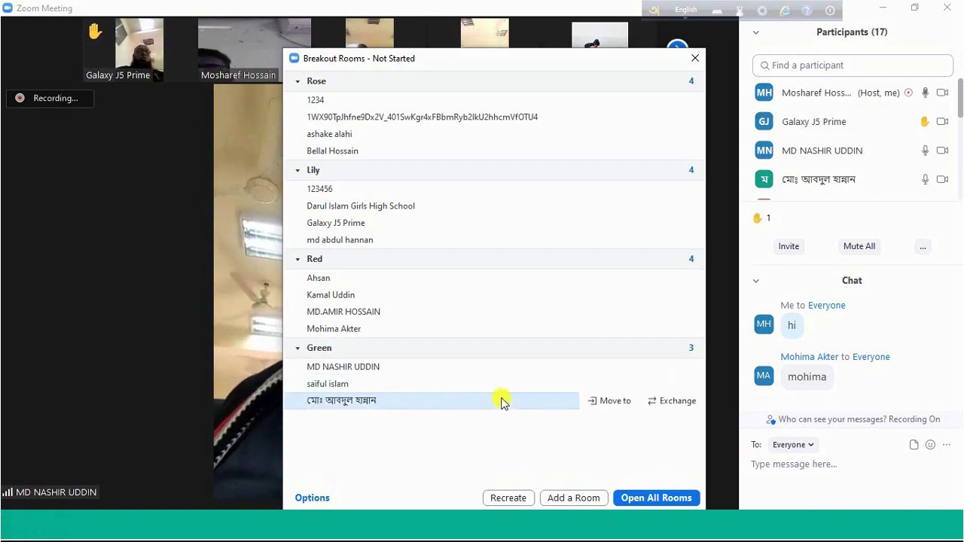
Open all four breakout rooms (Rose, Lily, Red, Green) at once
left_click(676, 498)
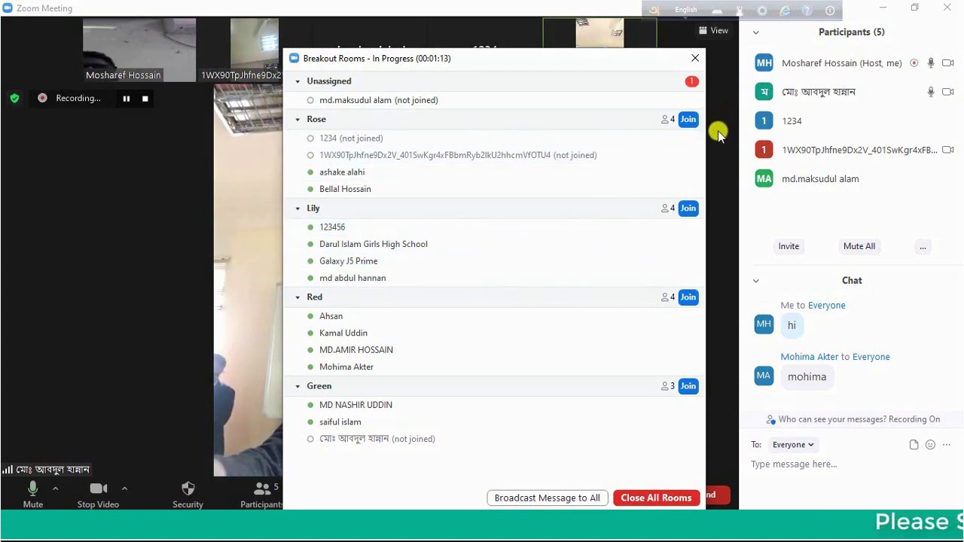
mouse_move(497, 178)
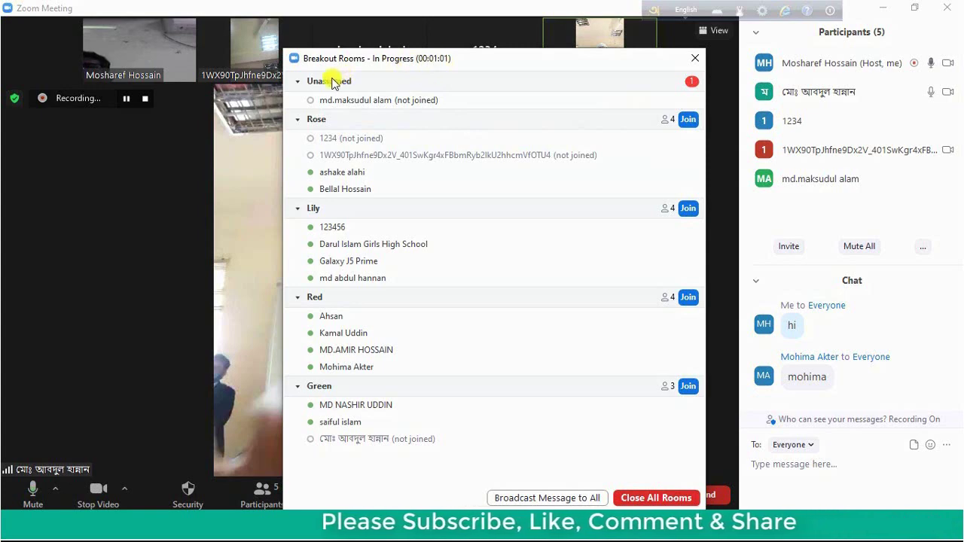
mouse_move(381, 98)
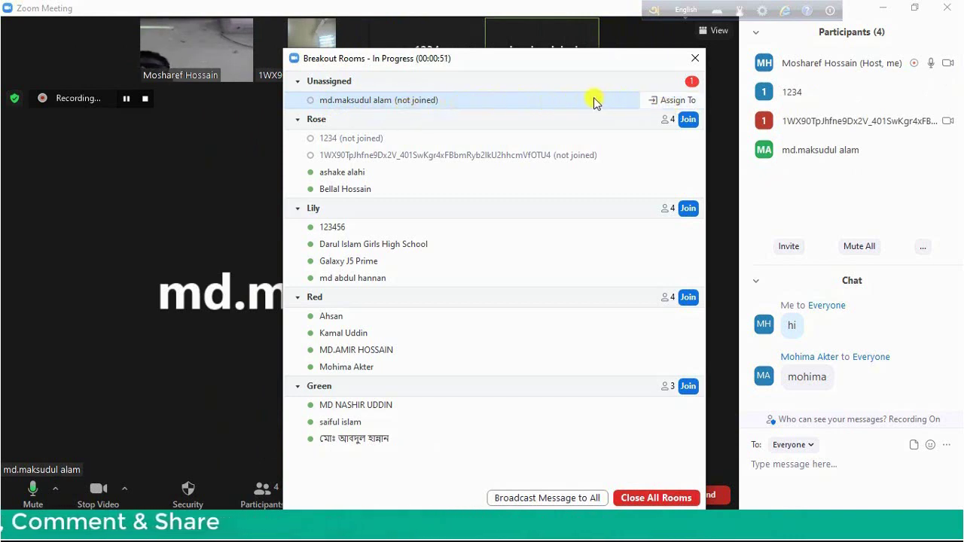
Assign the remaining unassigned participant to the Rose room
left_click(667, 103)
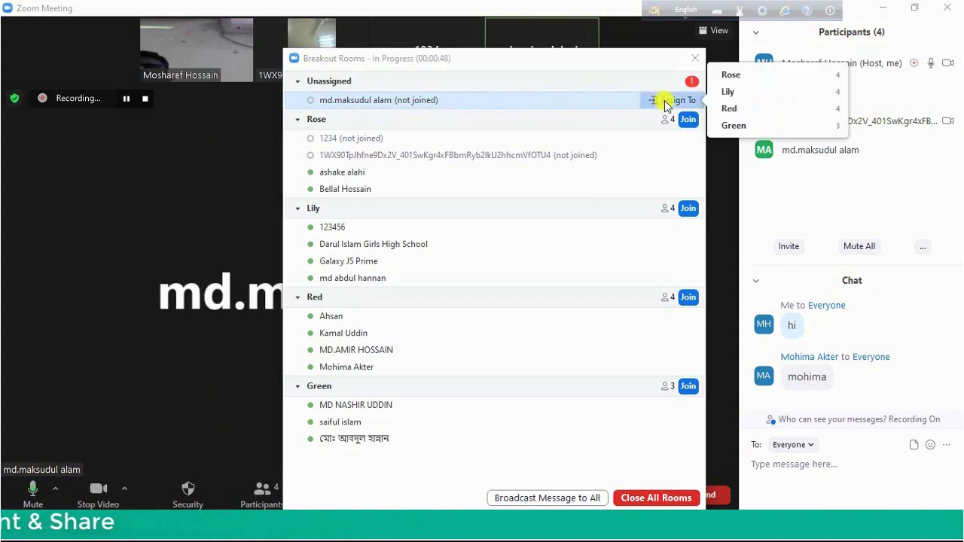
left_click(730, 77)
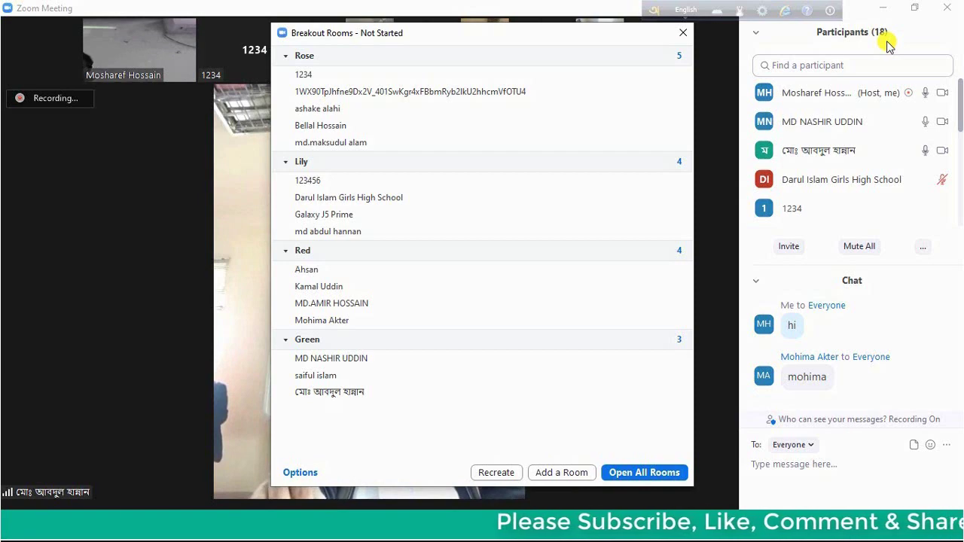
Close the Breakout Rooms window to return to the main meeting view
mouse_move(765, 164)
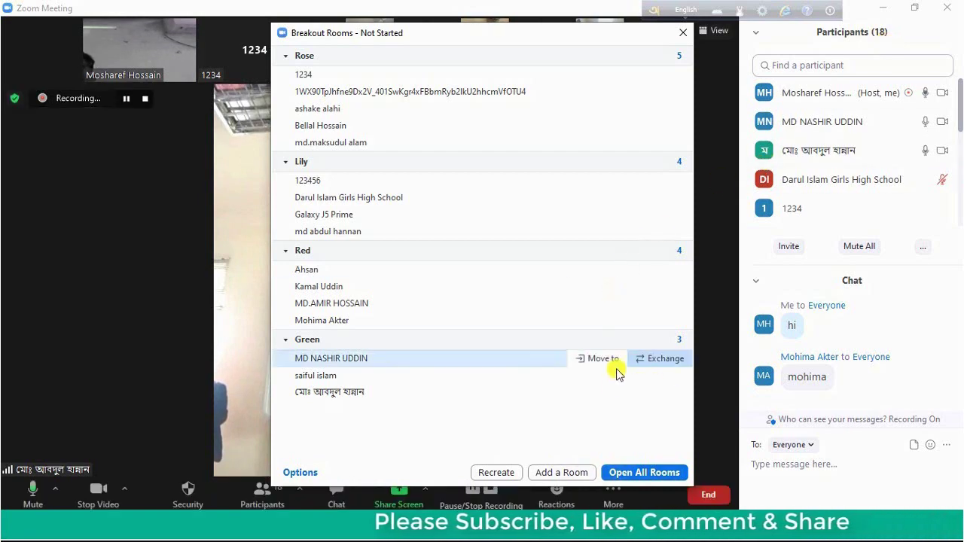
left_click(683, 35)
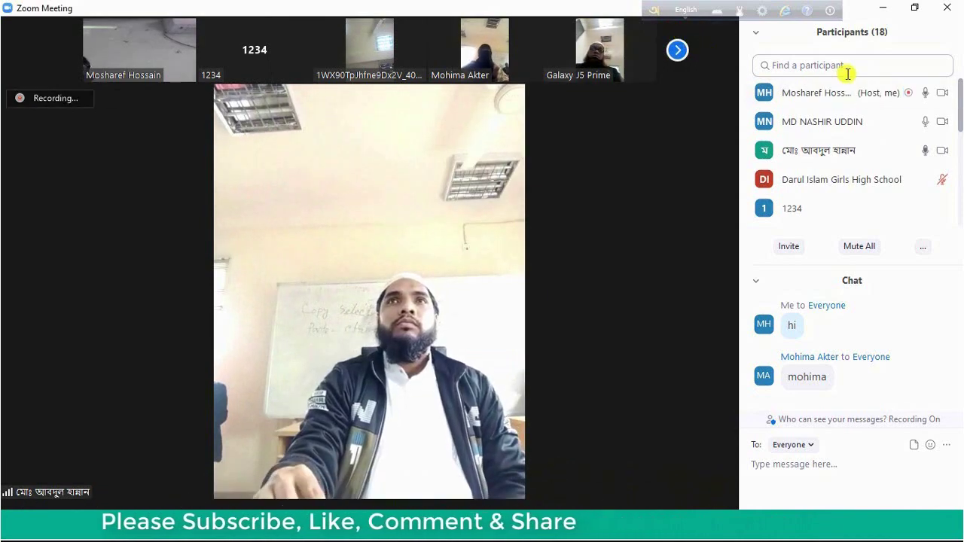
mouse_move(792, 130)
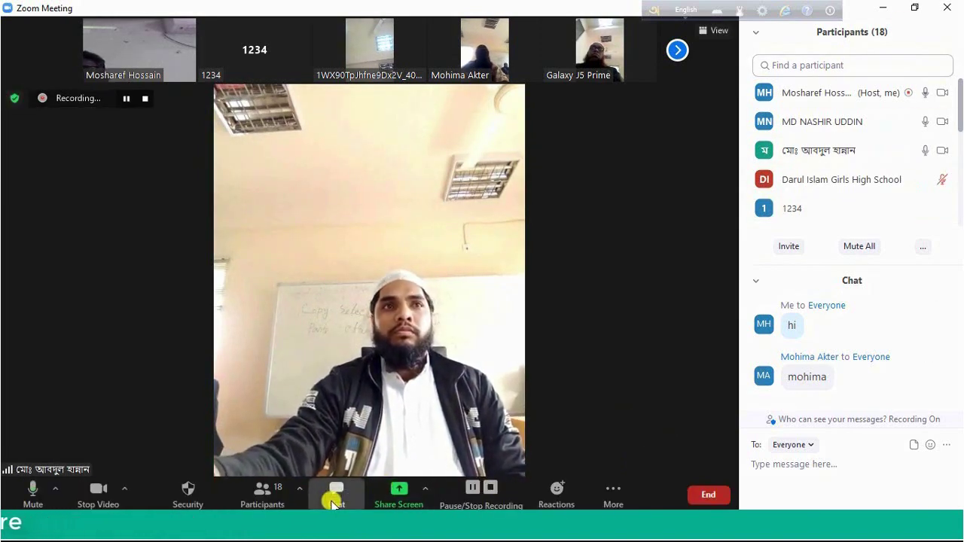
Hide the chat so the participant list fills the panel, then pin a participant's video
left_click(332, 504)
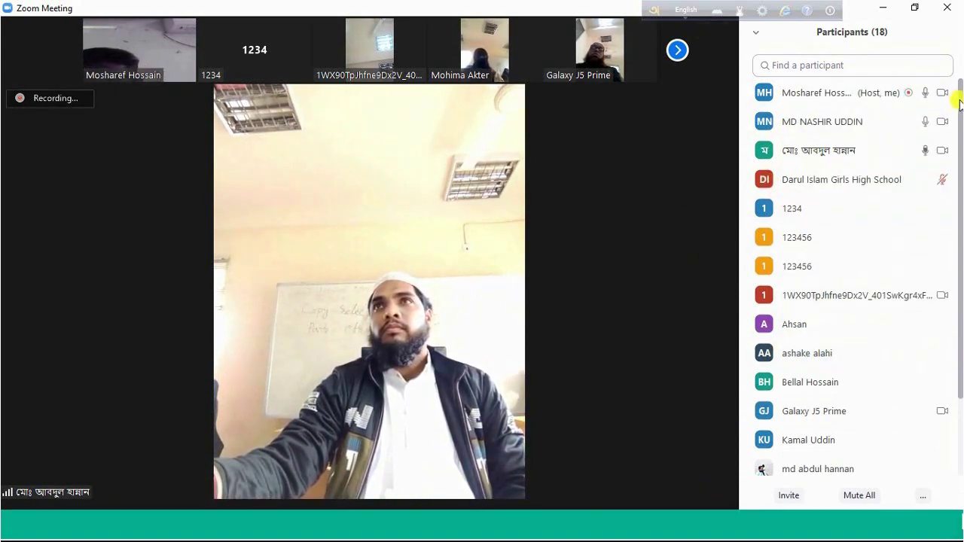
left_click_drag(961, 104, 961, 168)
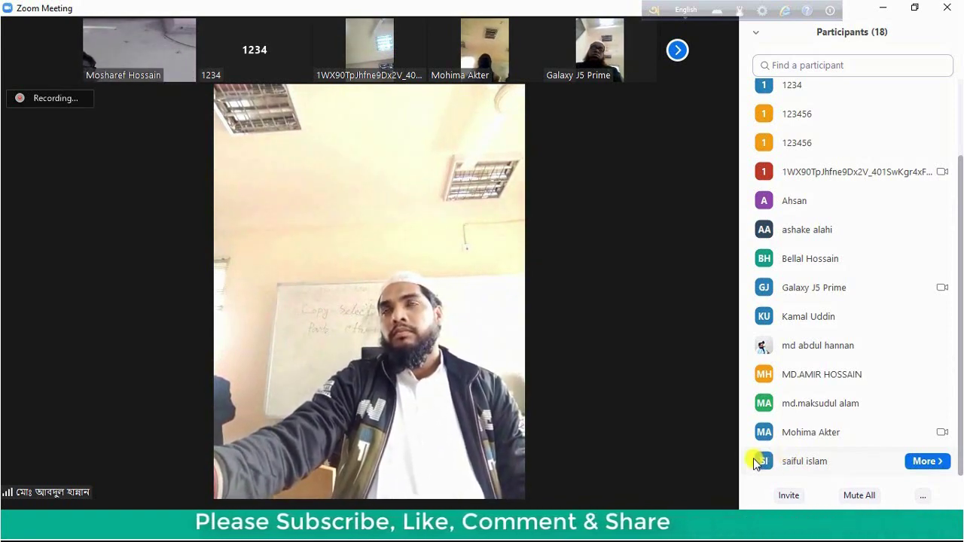
left_click(926, 461)
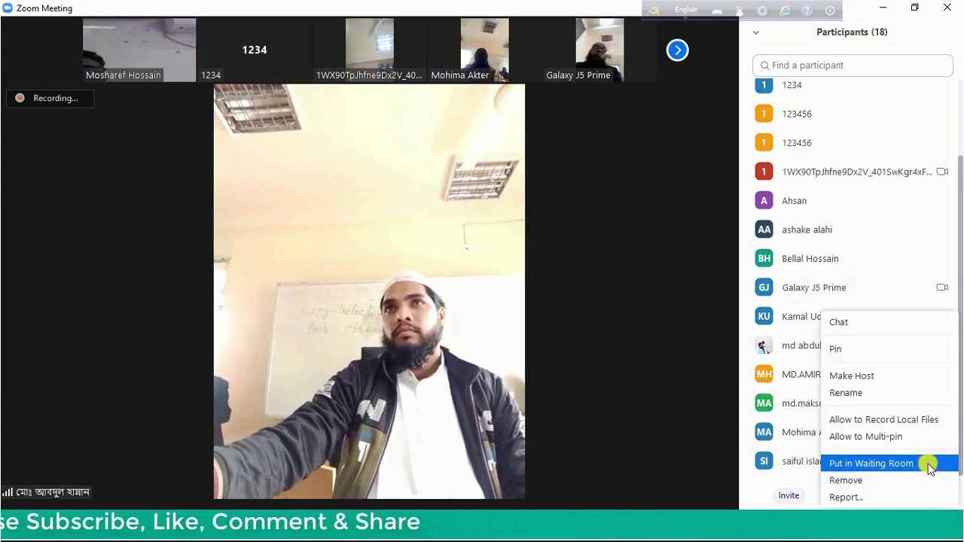
left_click(871, 351)
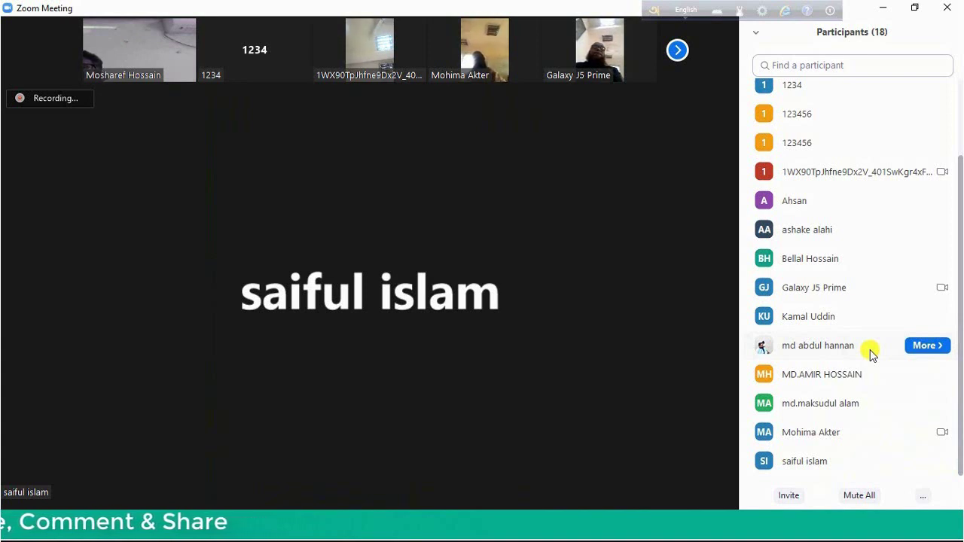